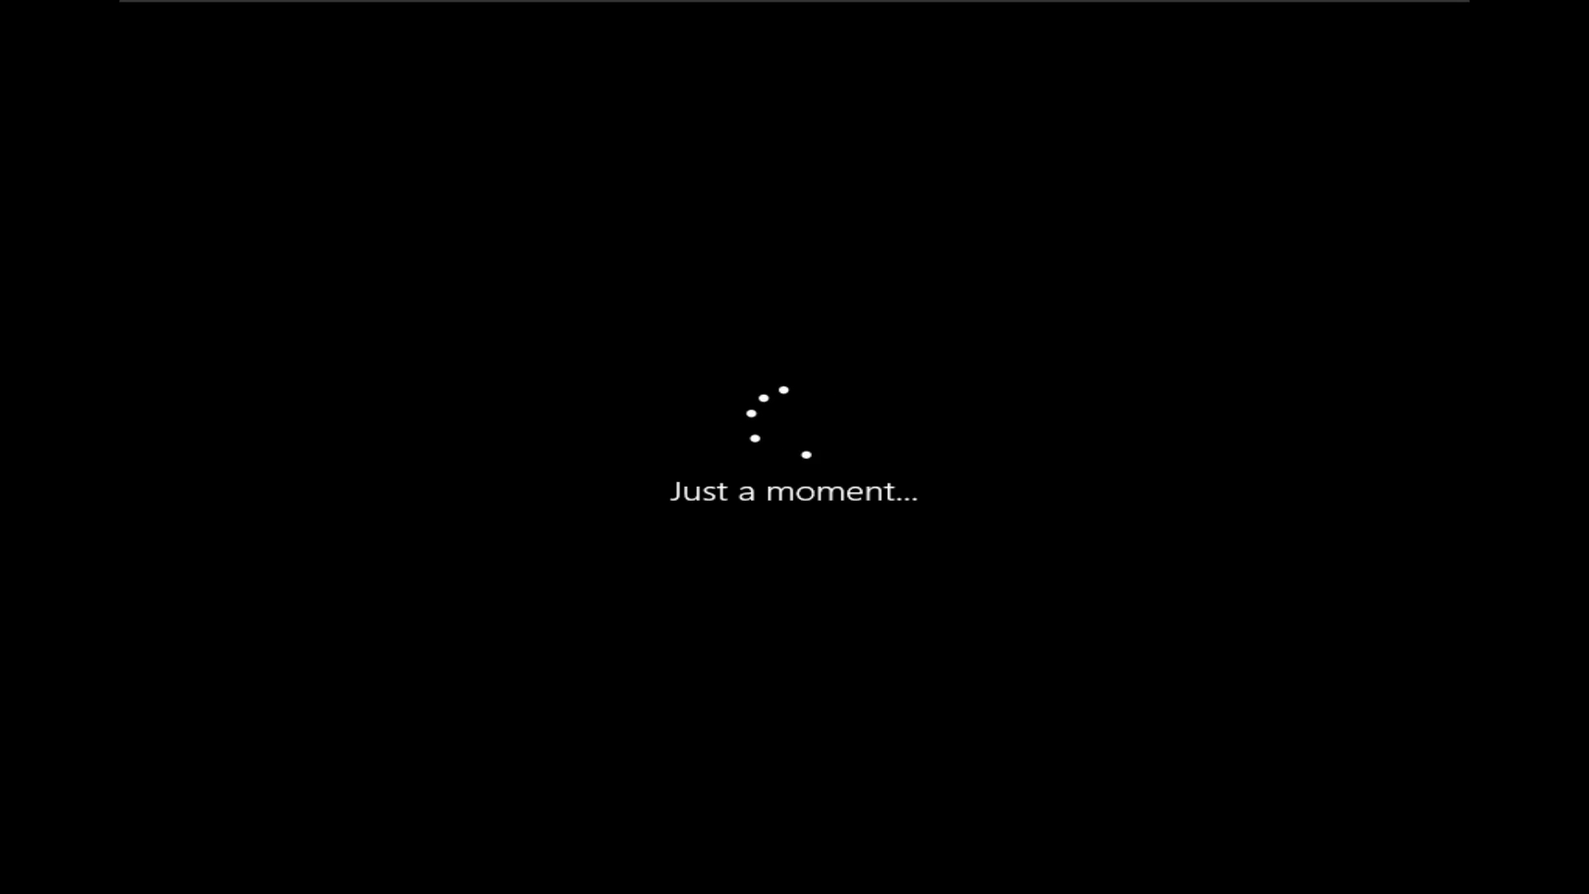
- Disconnect the virtual machine's network adapter
mouse_move(656, 3)
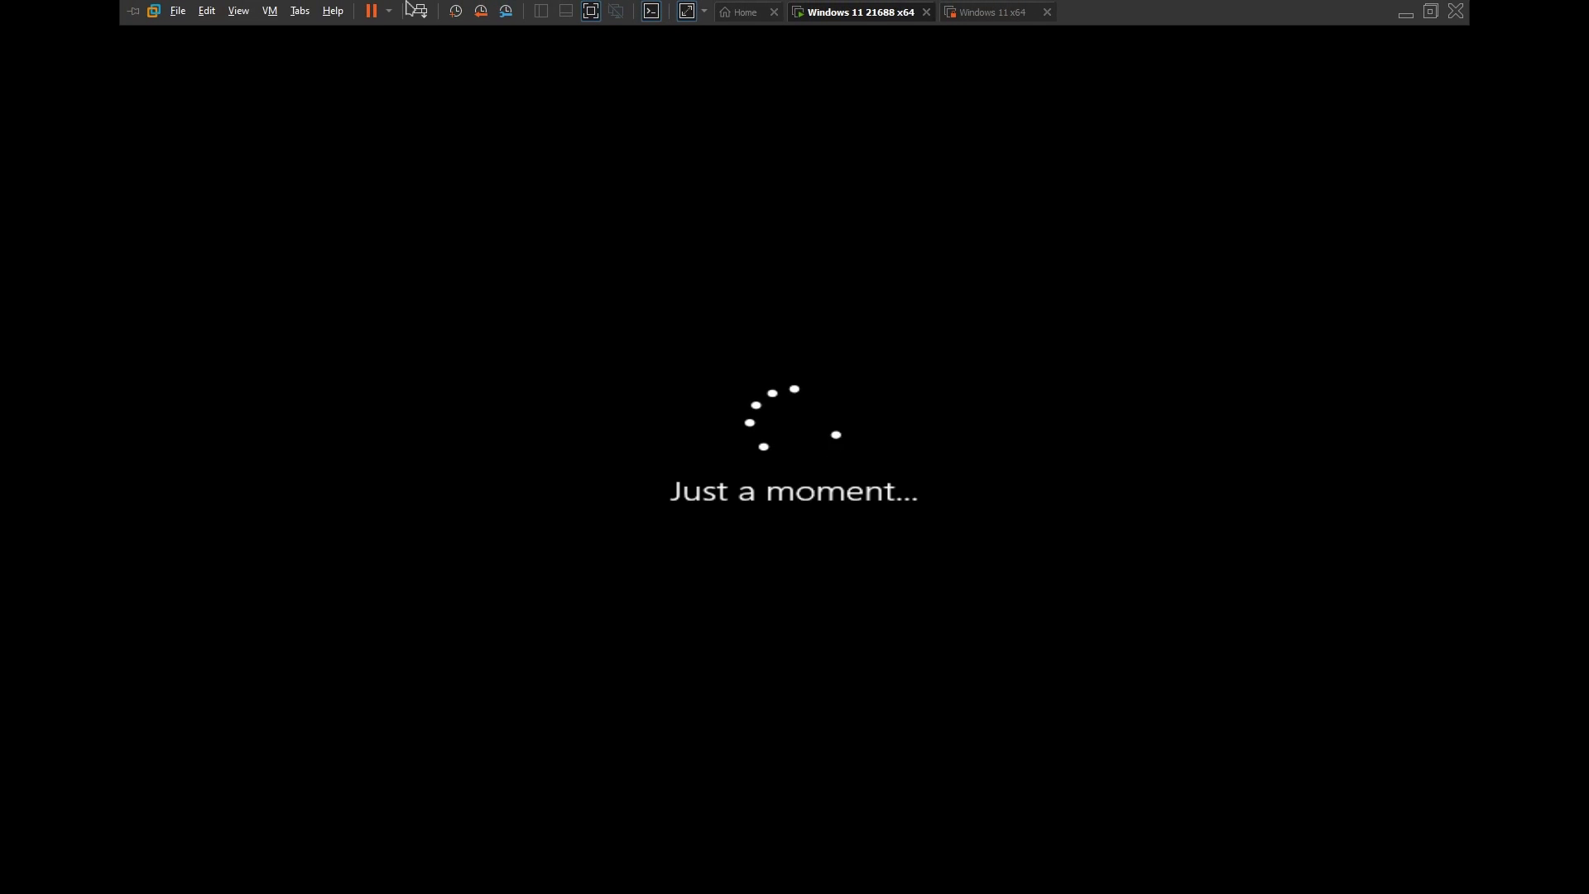
left_click(274, 11)
mouse_move(305, 53)
mouse_move(609, 71)
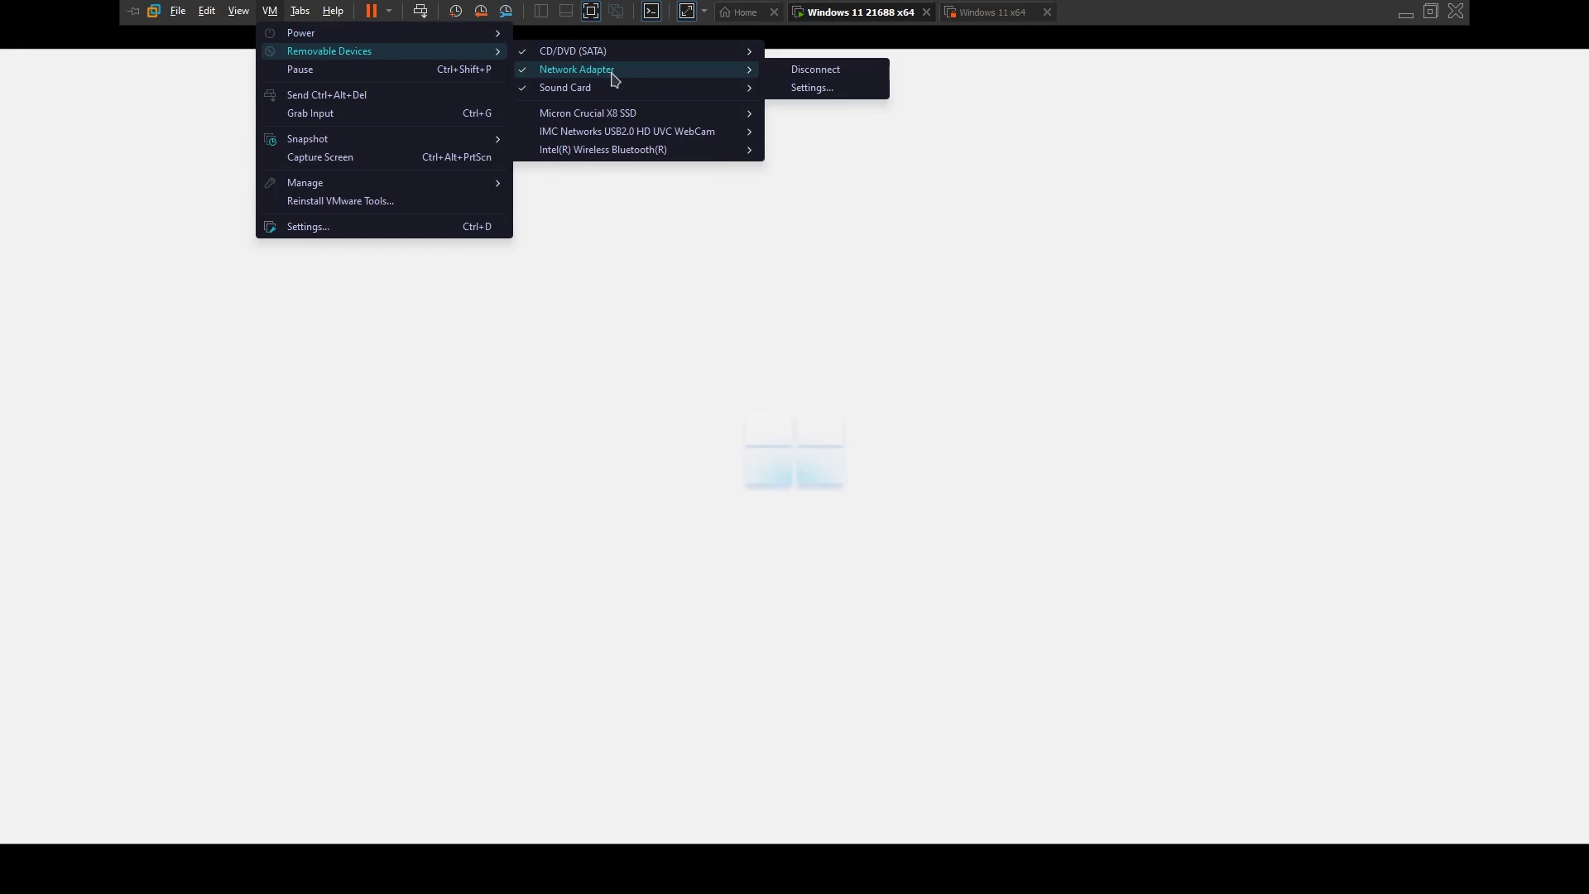
left_click(816, 70)
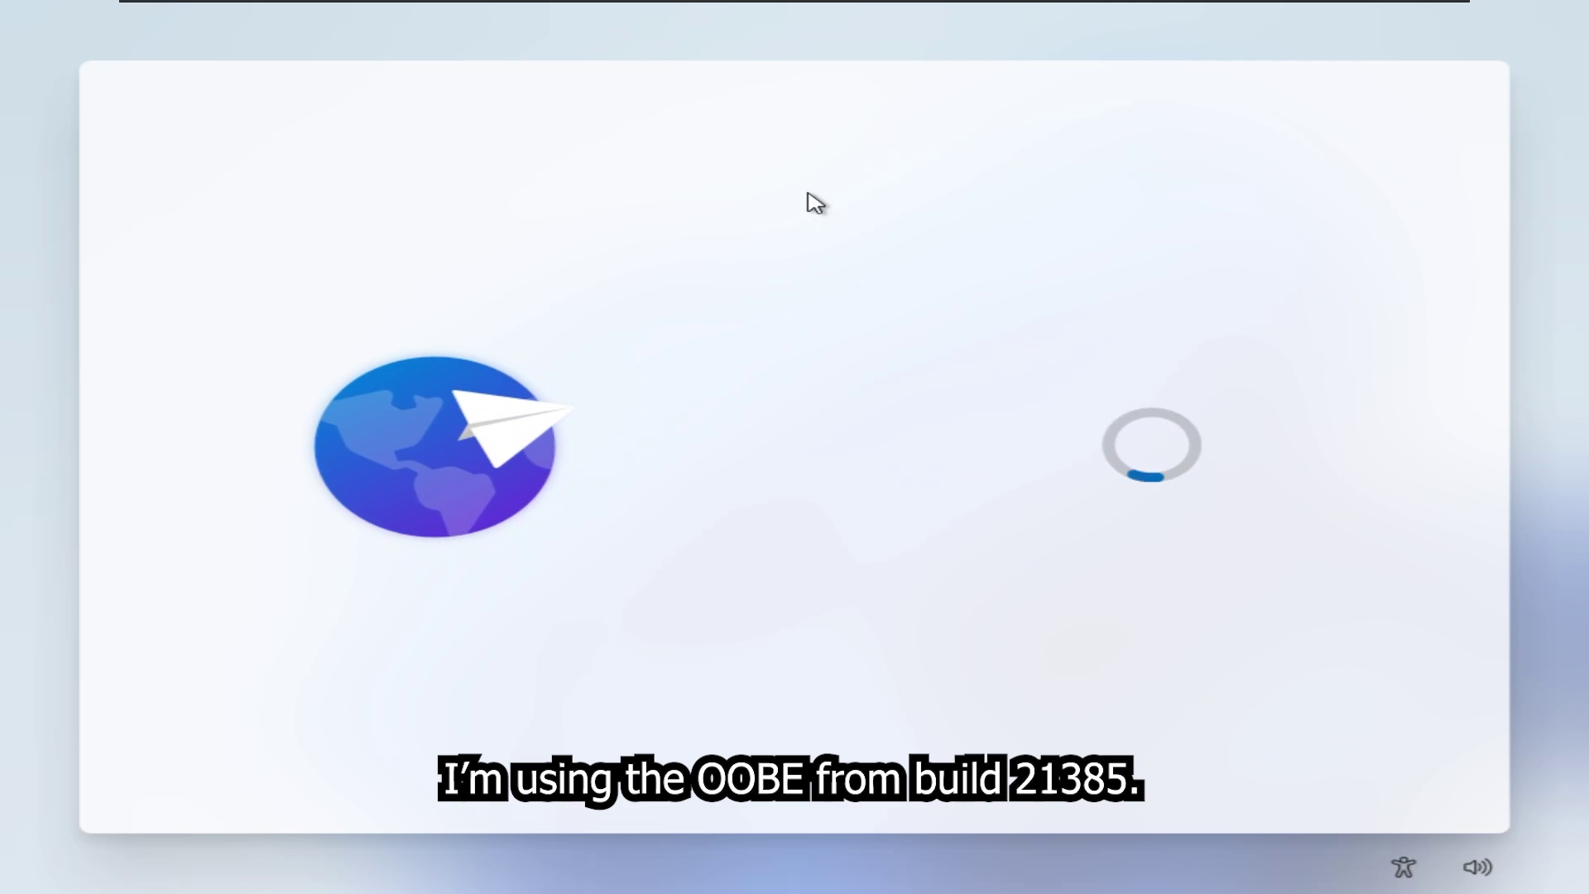
- Accept the opening Windows setup pages and continue with limited setup instead of connecting to a network
key("Return")
key("Return")
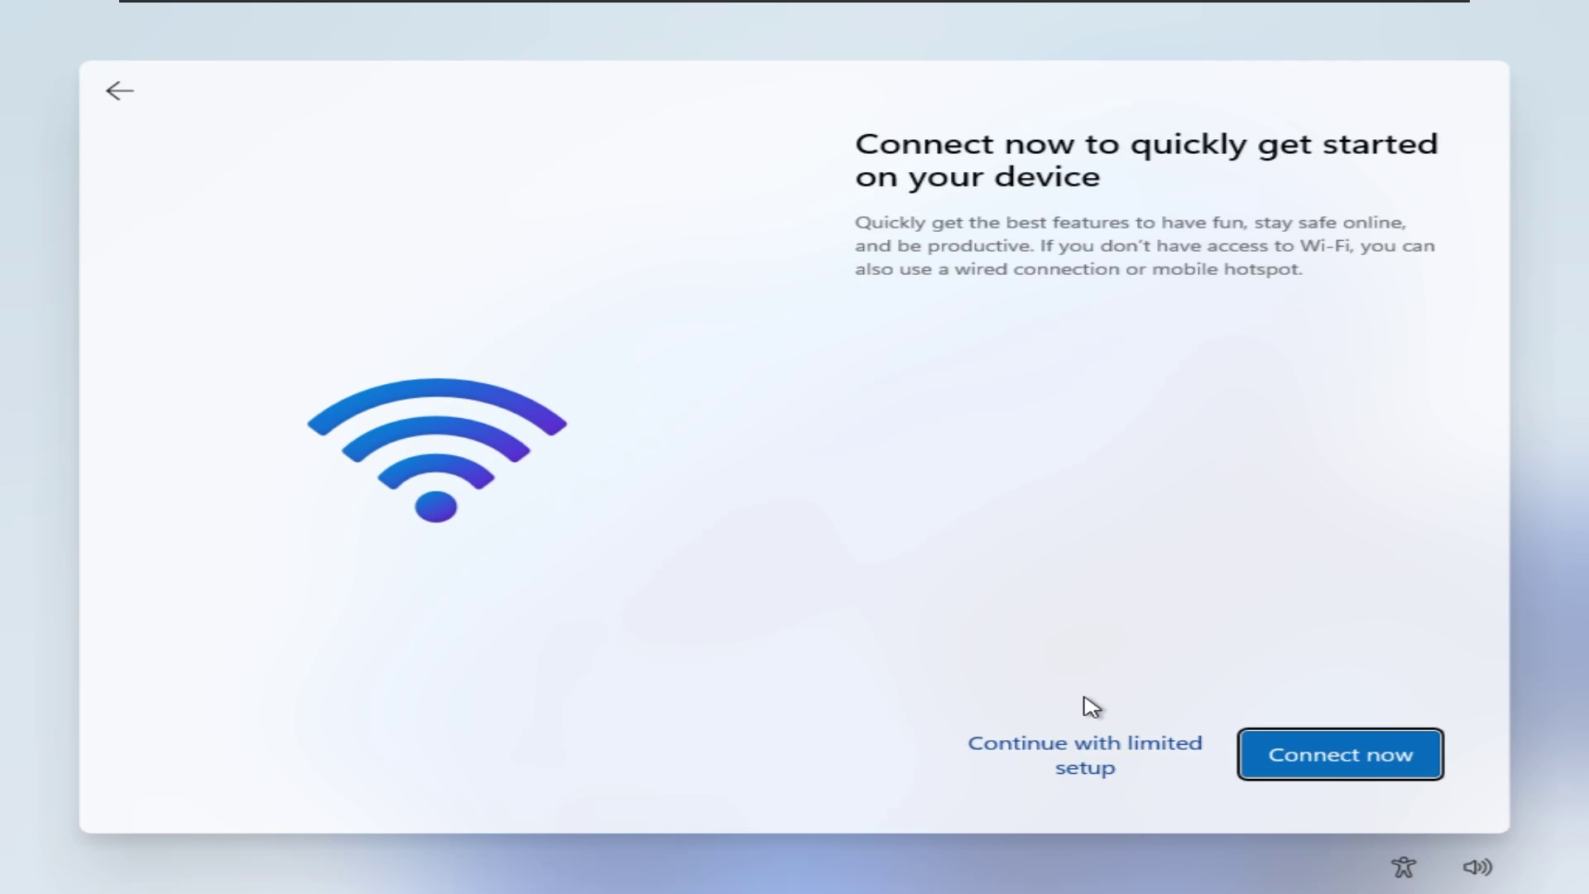
left_click(1058, 737)
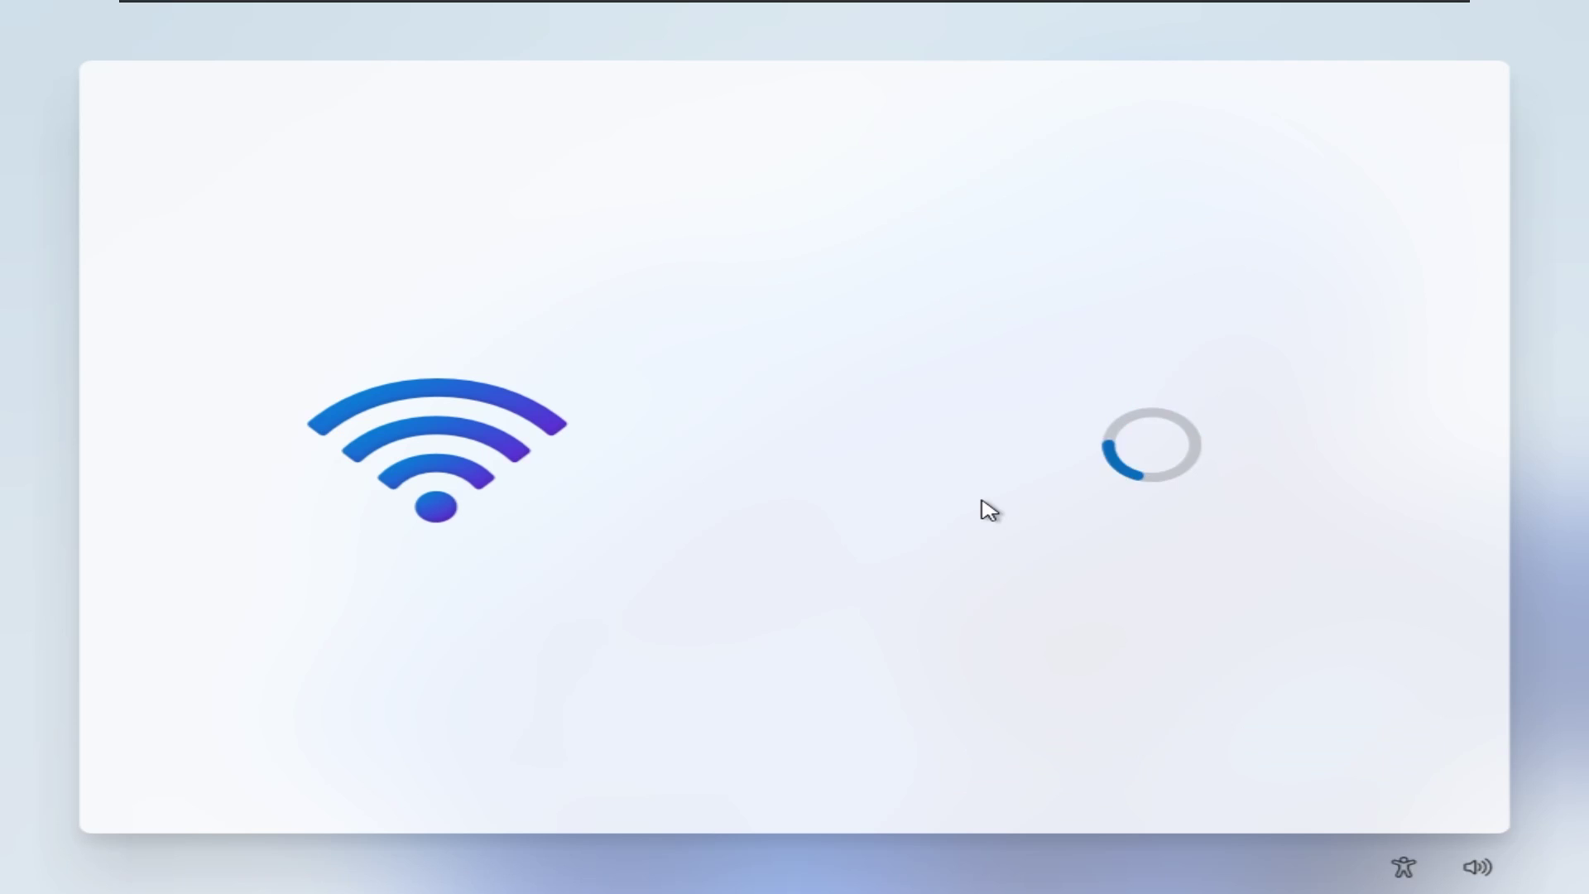
- Create the local account by entering its user name, leave the password blank, and skip the page that follows
type("XPower7125")
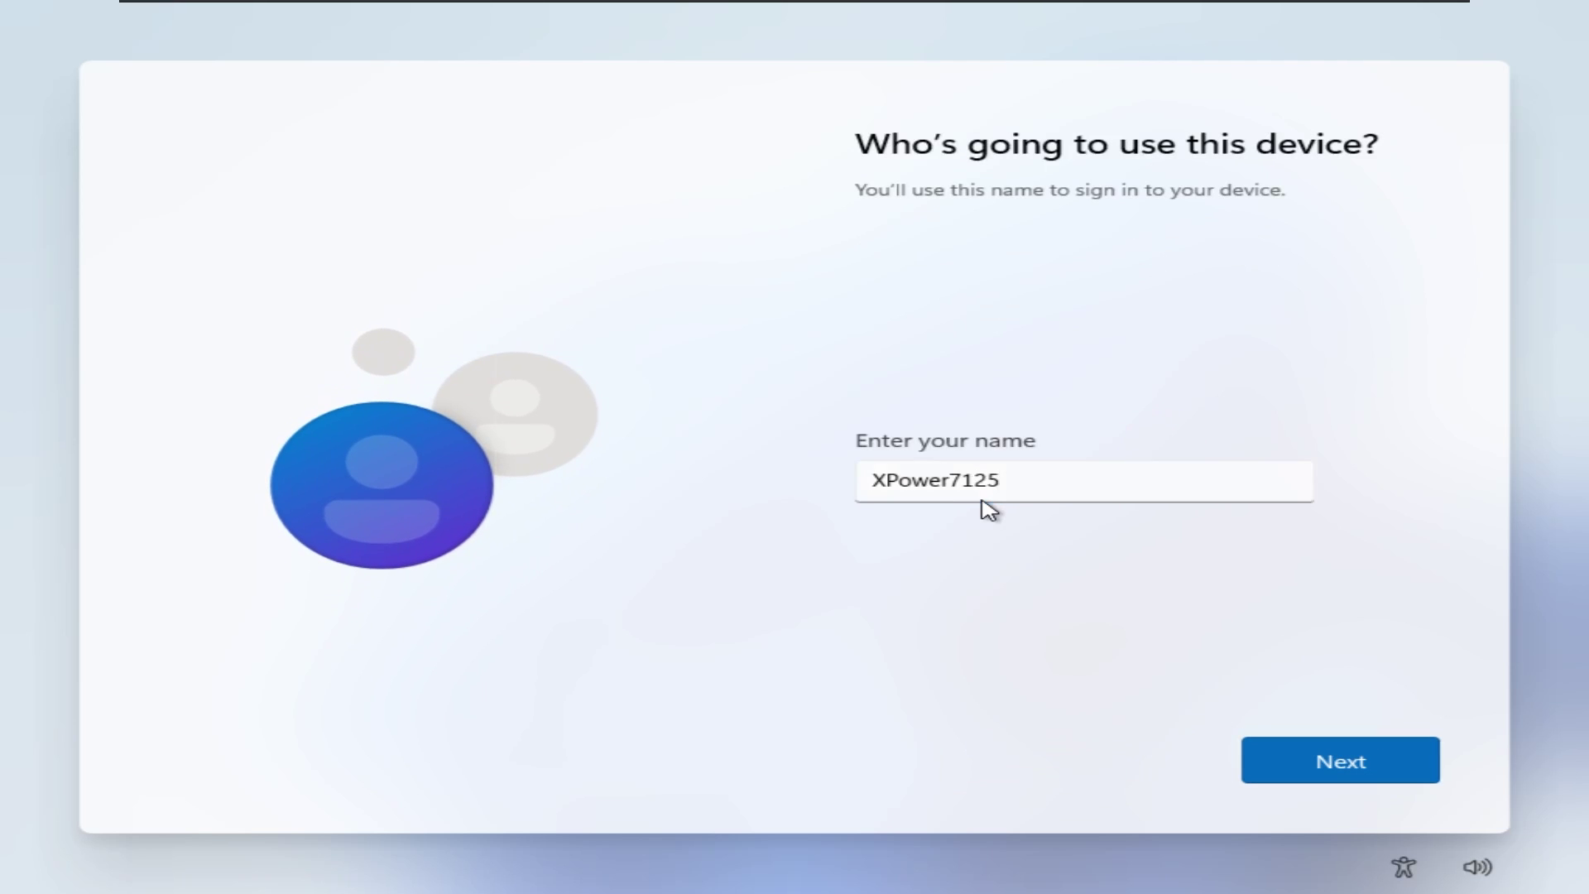
key("Return")
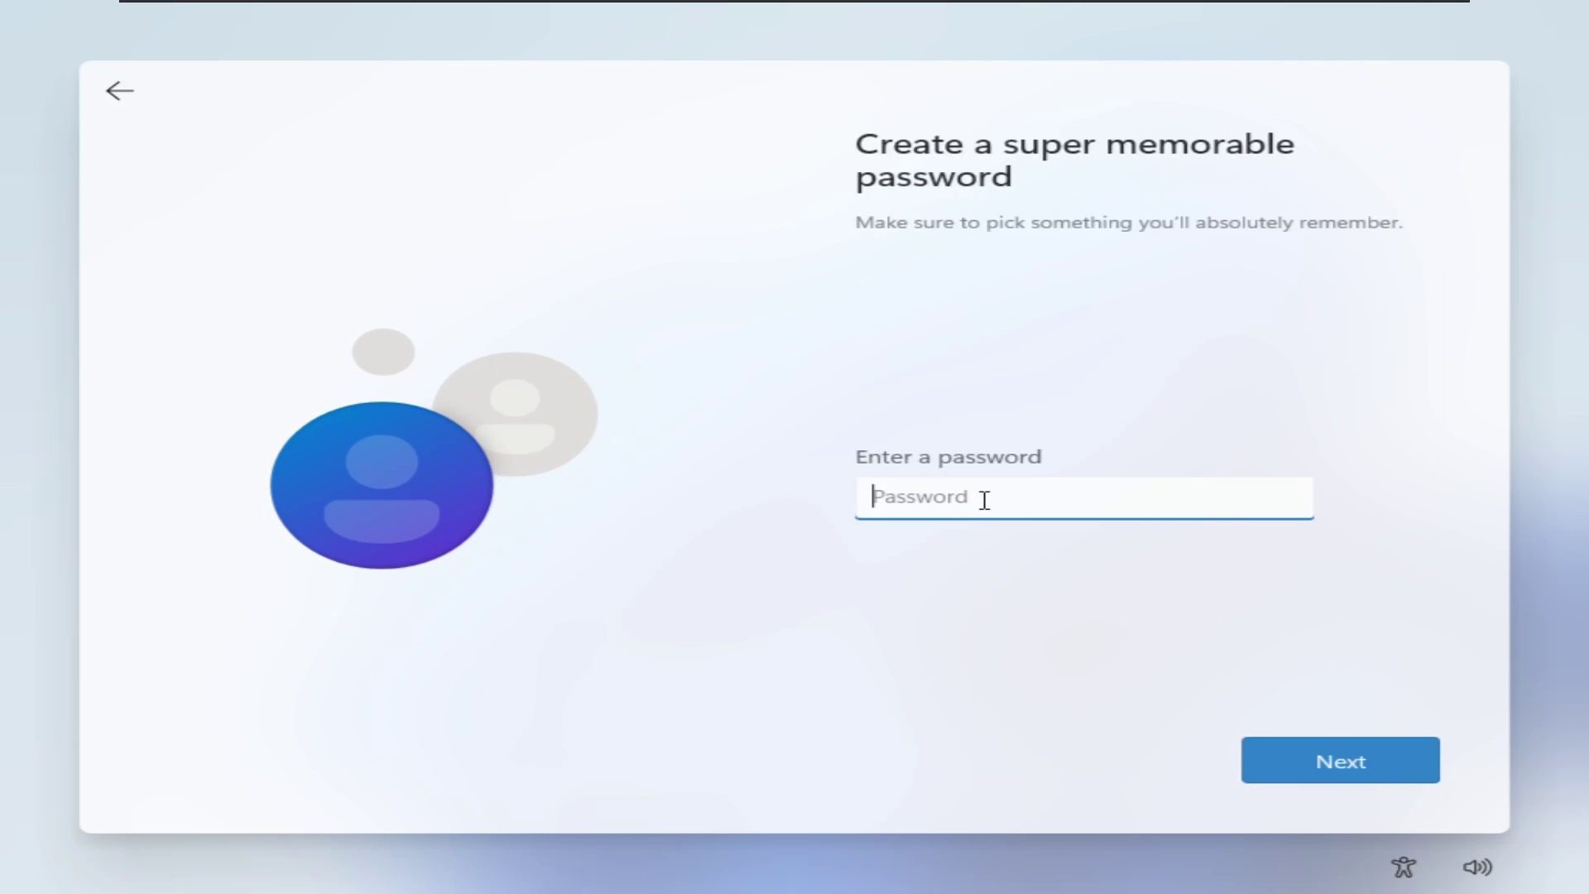
key("Return")
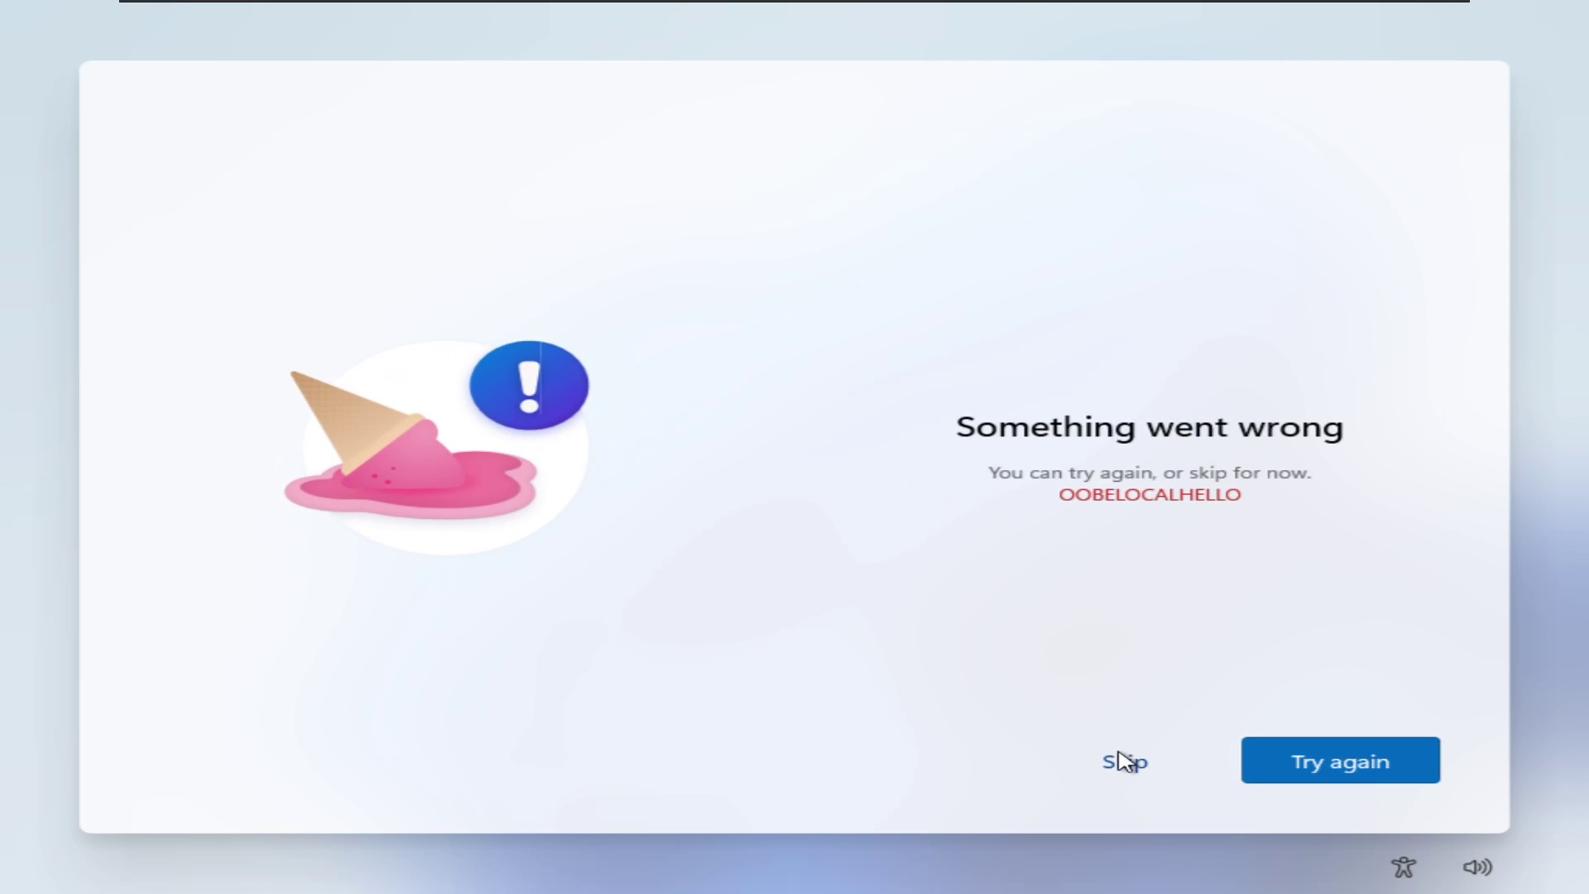
left_click(1142, 765)
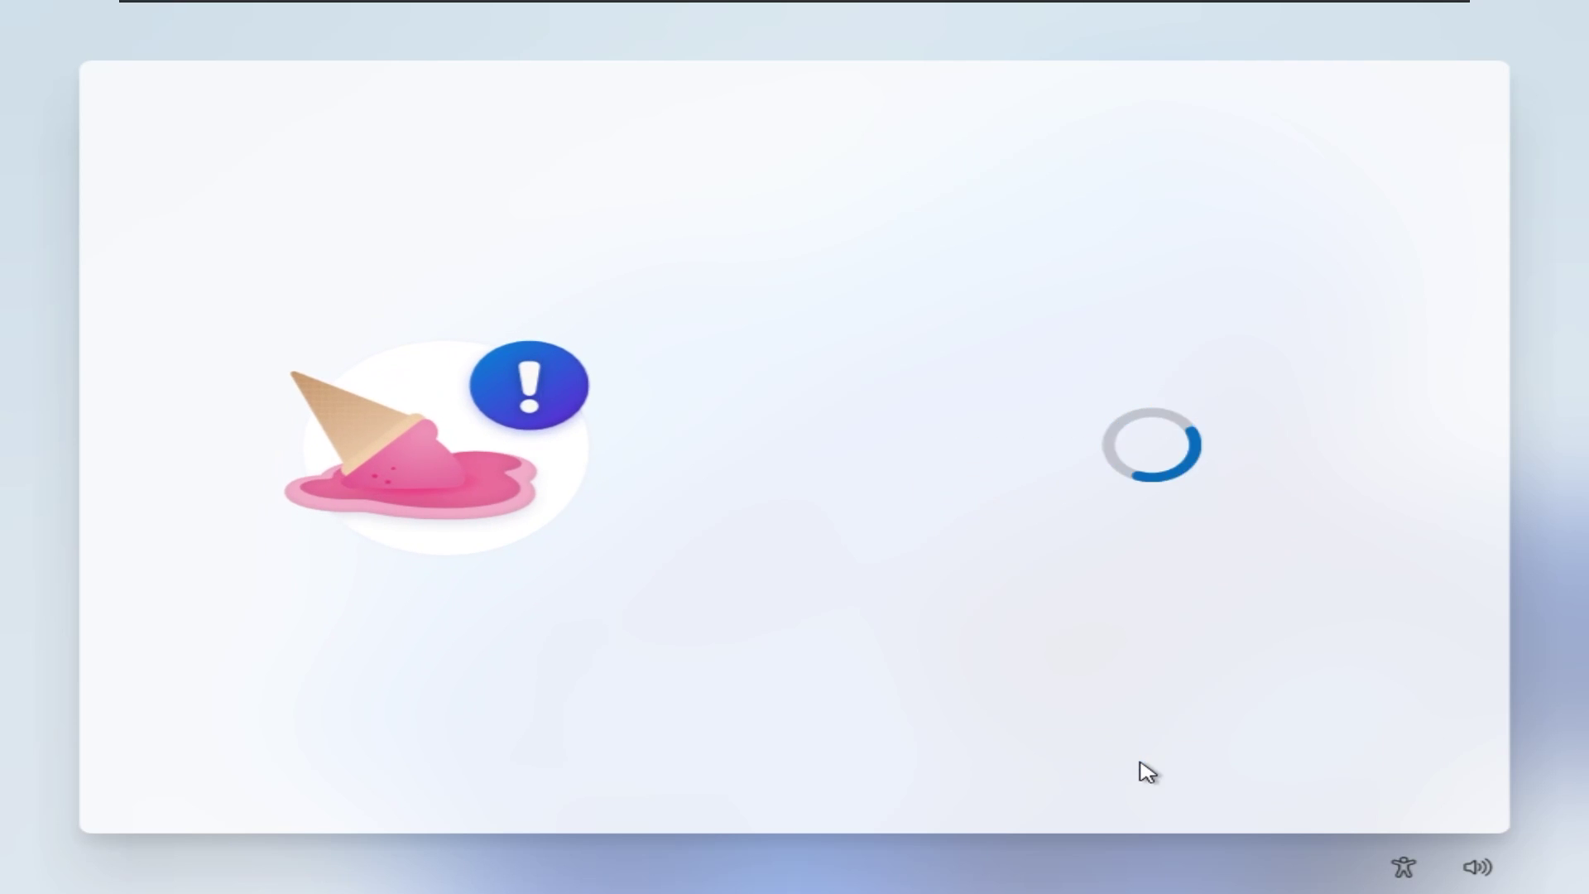
- Turn off Location and Find my device, and set Diagnostic data to Required only
key("space")
key("Tab")
key("space")
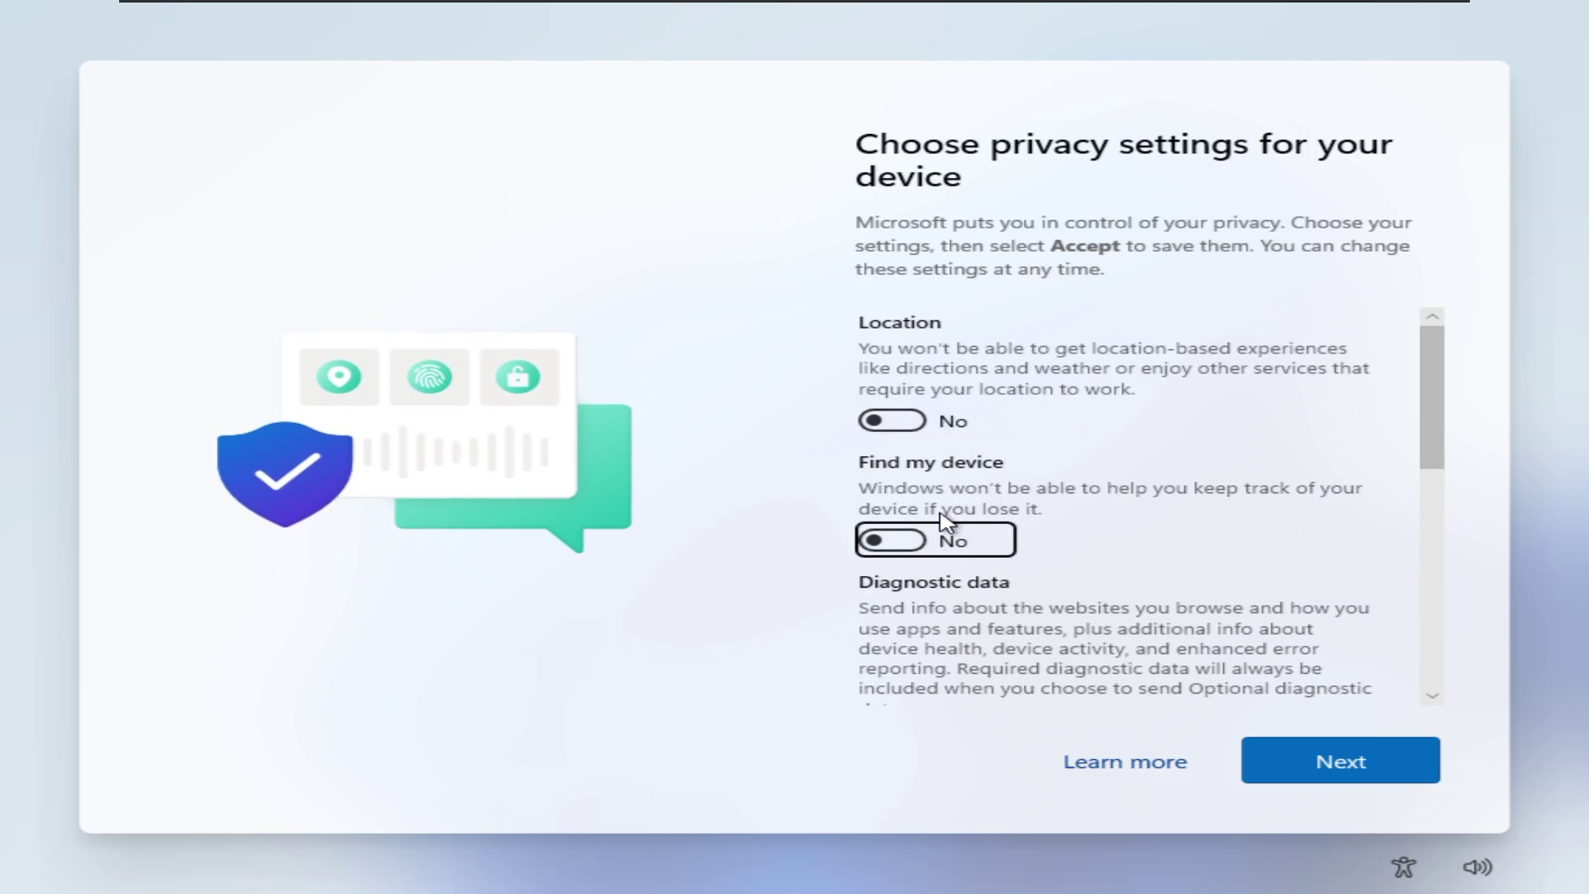
key("Tab")
key("space")
- Turn off Inking & typing, Tailored experiences and Advertising ID, and submit the privacy settings
key("Tab")
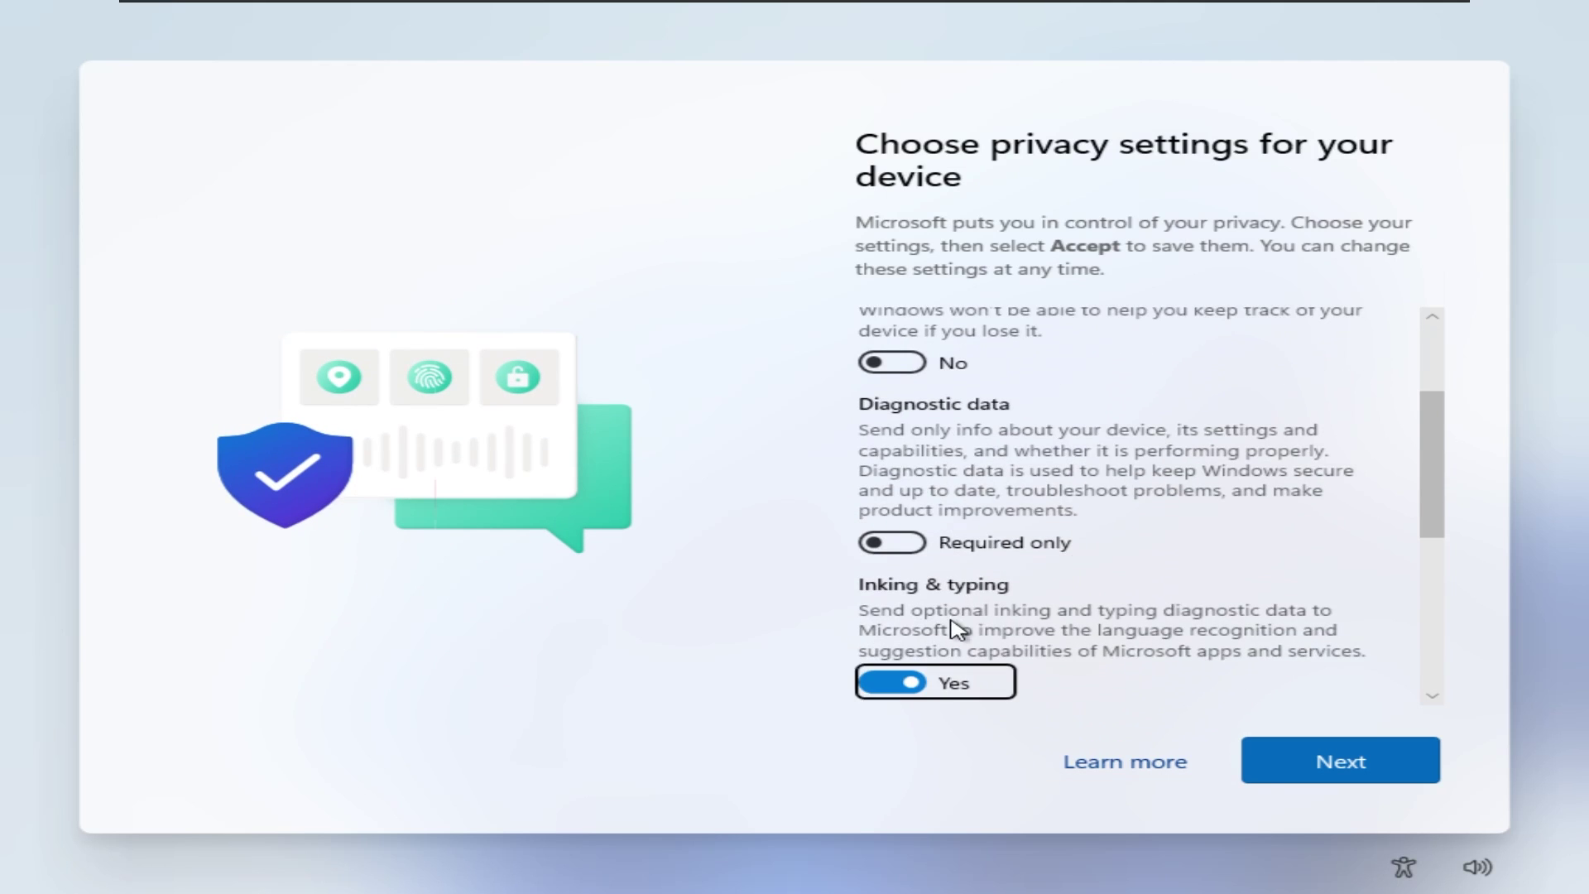
key("space")
key("Tab")
key("space")
key("Tab")
key("space")
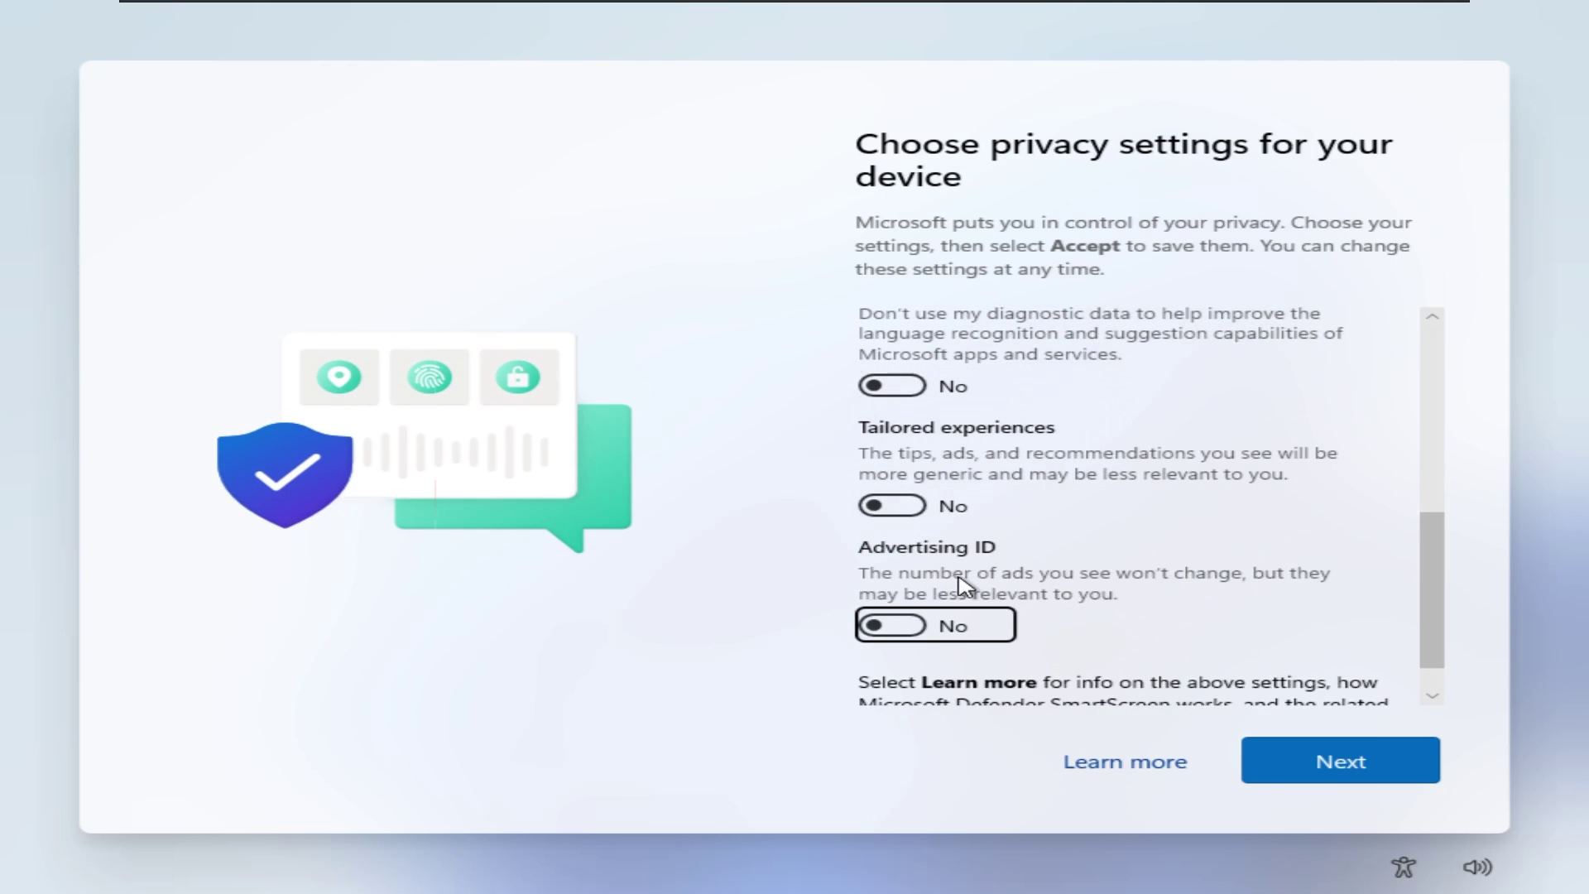
key("Return")
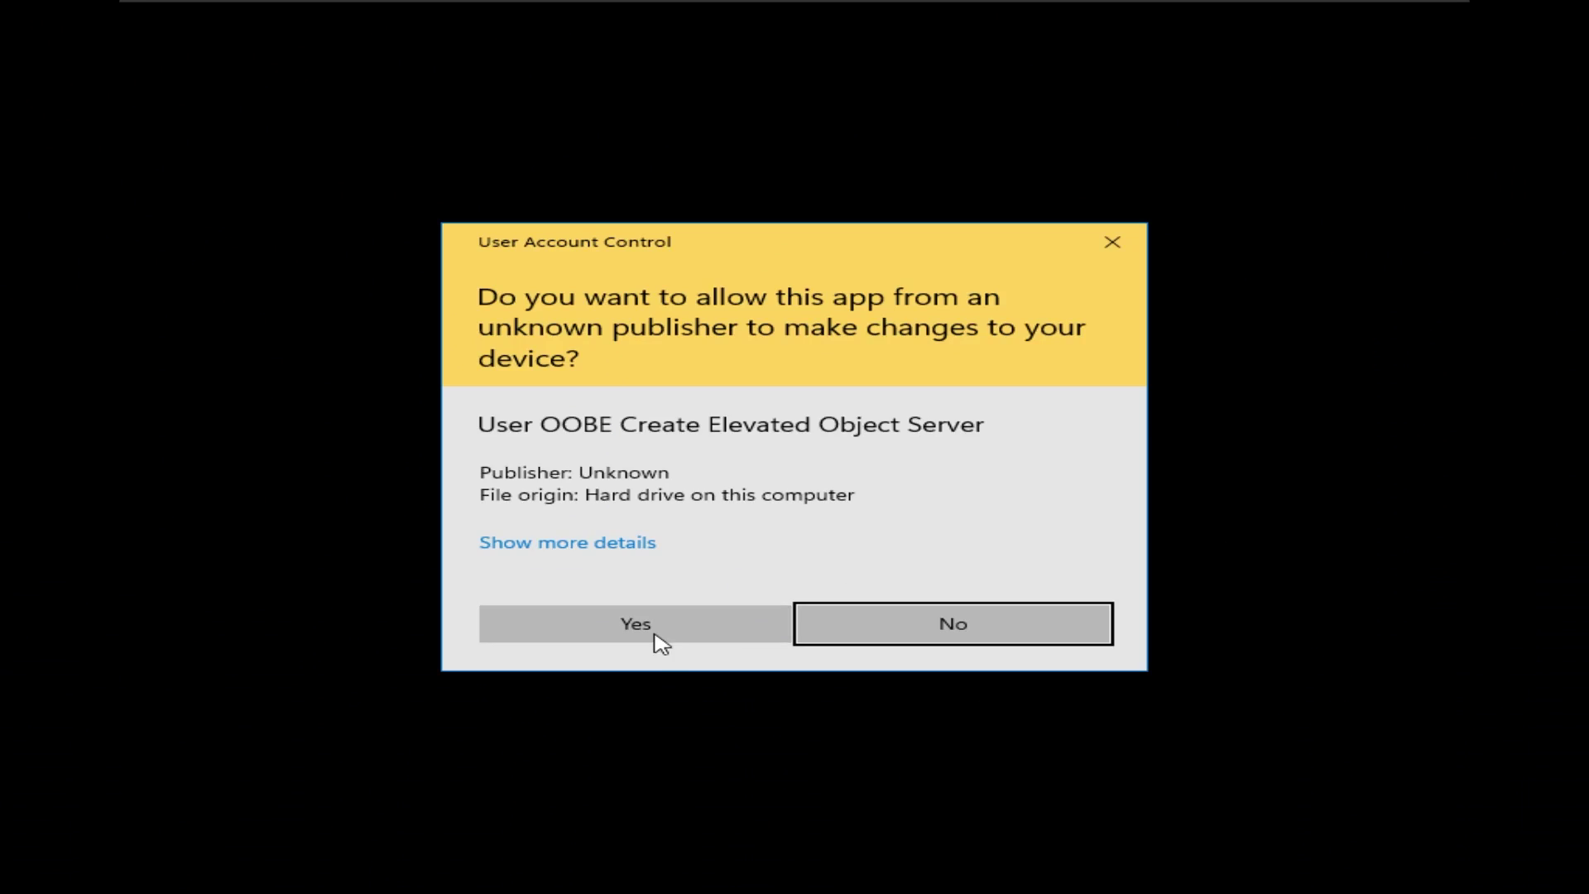
- Allow User OOBE Create Elevated Object Server to make changes and close the notice about installing a new Windows build
left_click(661, 643)
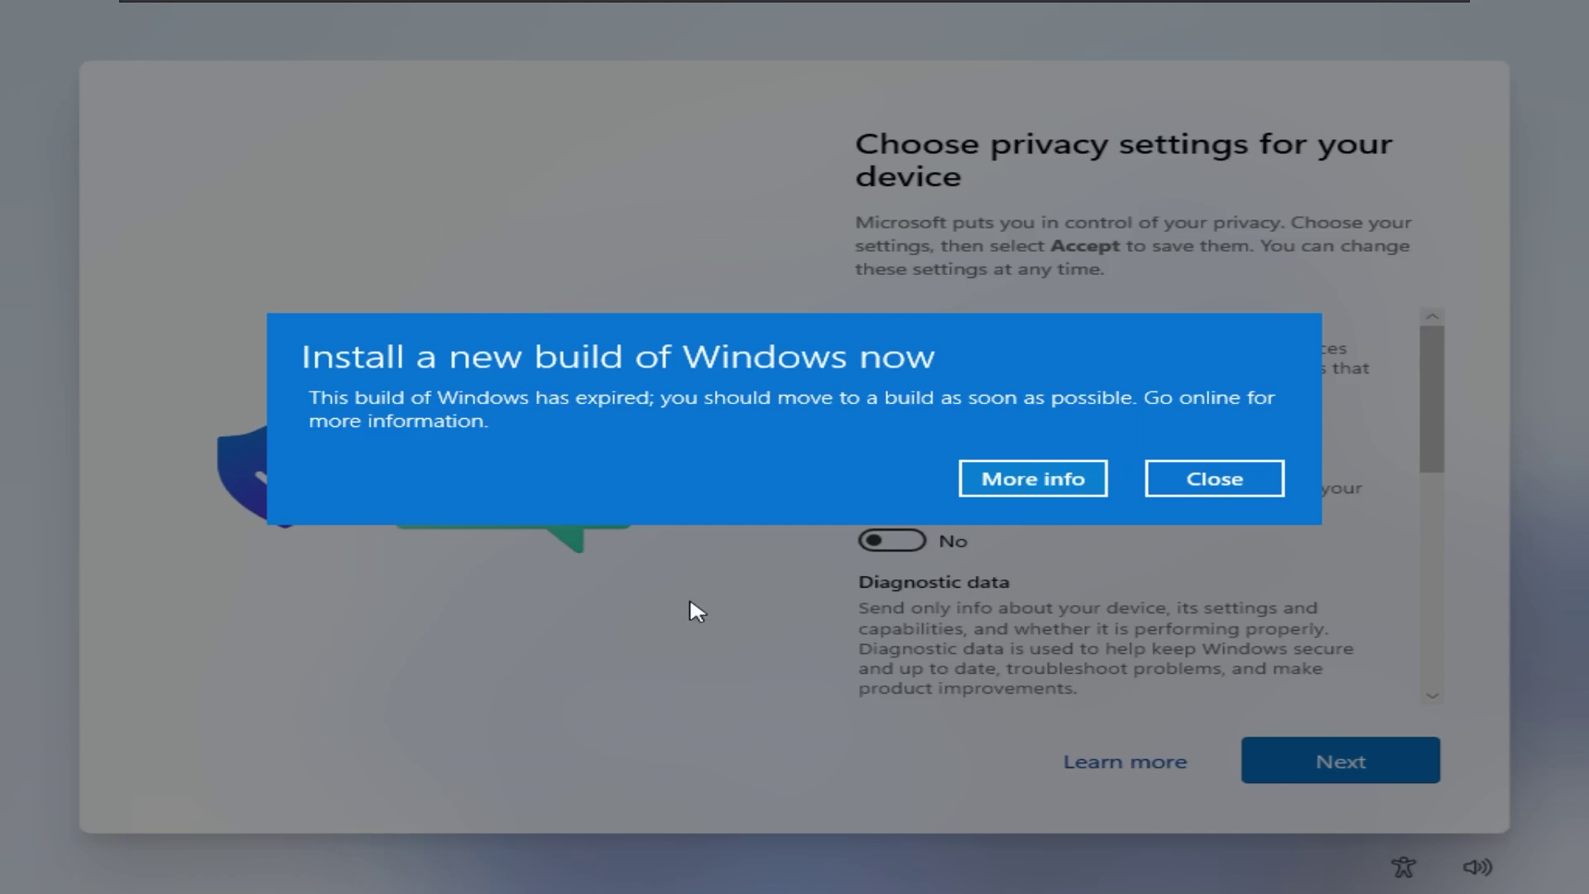
left_click(1203, 478)
- Set Inking & typing to No in the repeated privacy settings
key("space")
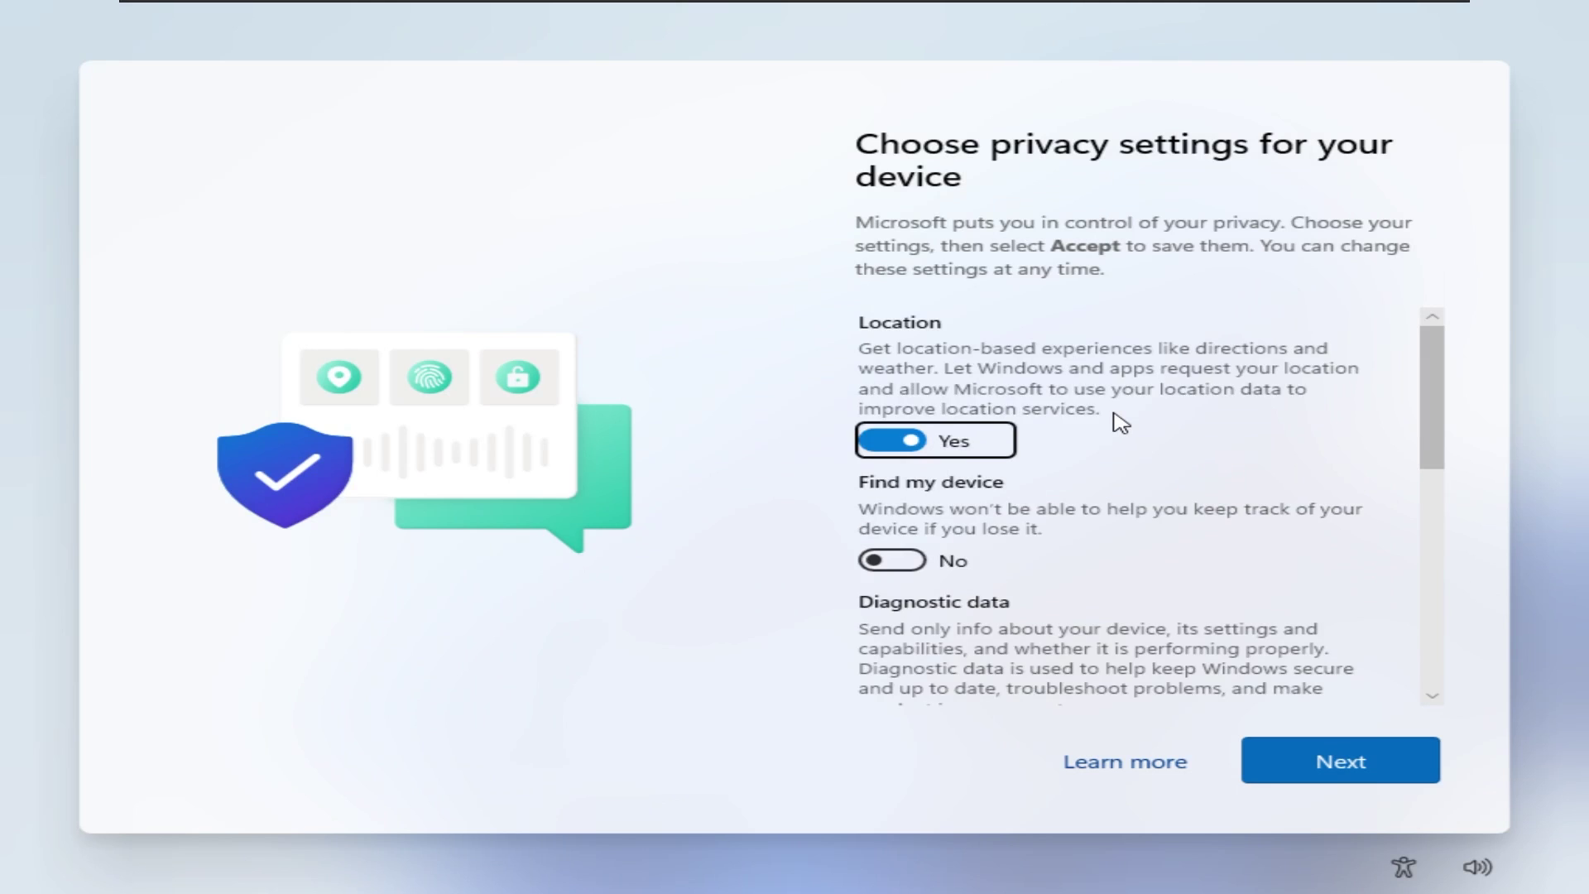
scroll(1089, 450, "down", 4)
key("Tab")
key("Tab")
key("Tab")
key("space")
scroll(957, 518, "down", 3)
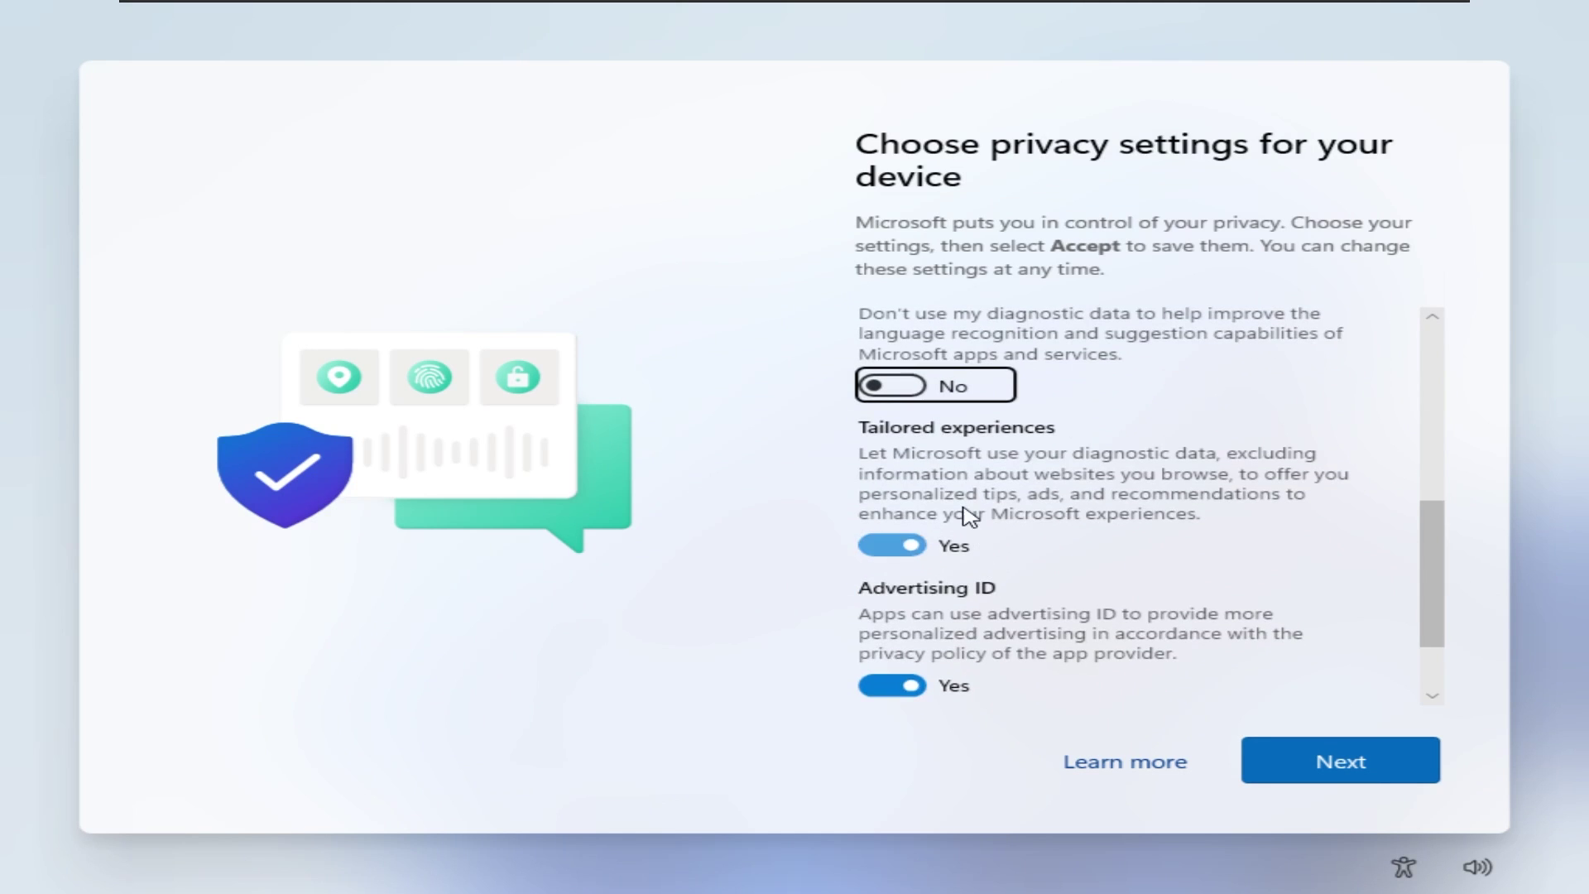
- Turn off Tailored experiences and Advertising ID, and accept the privacy settings to finish setup
key("Tab")
key("space")
key("Tab")
key("space")
scroll(956, 578, "down", 2)
key("Return")
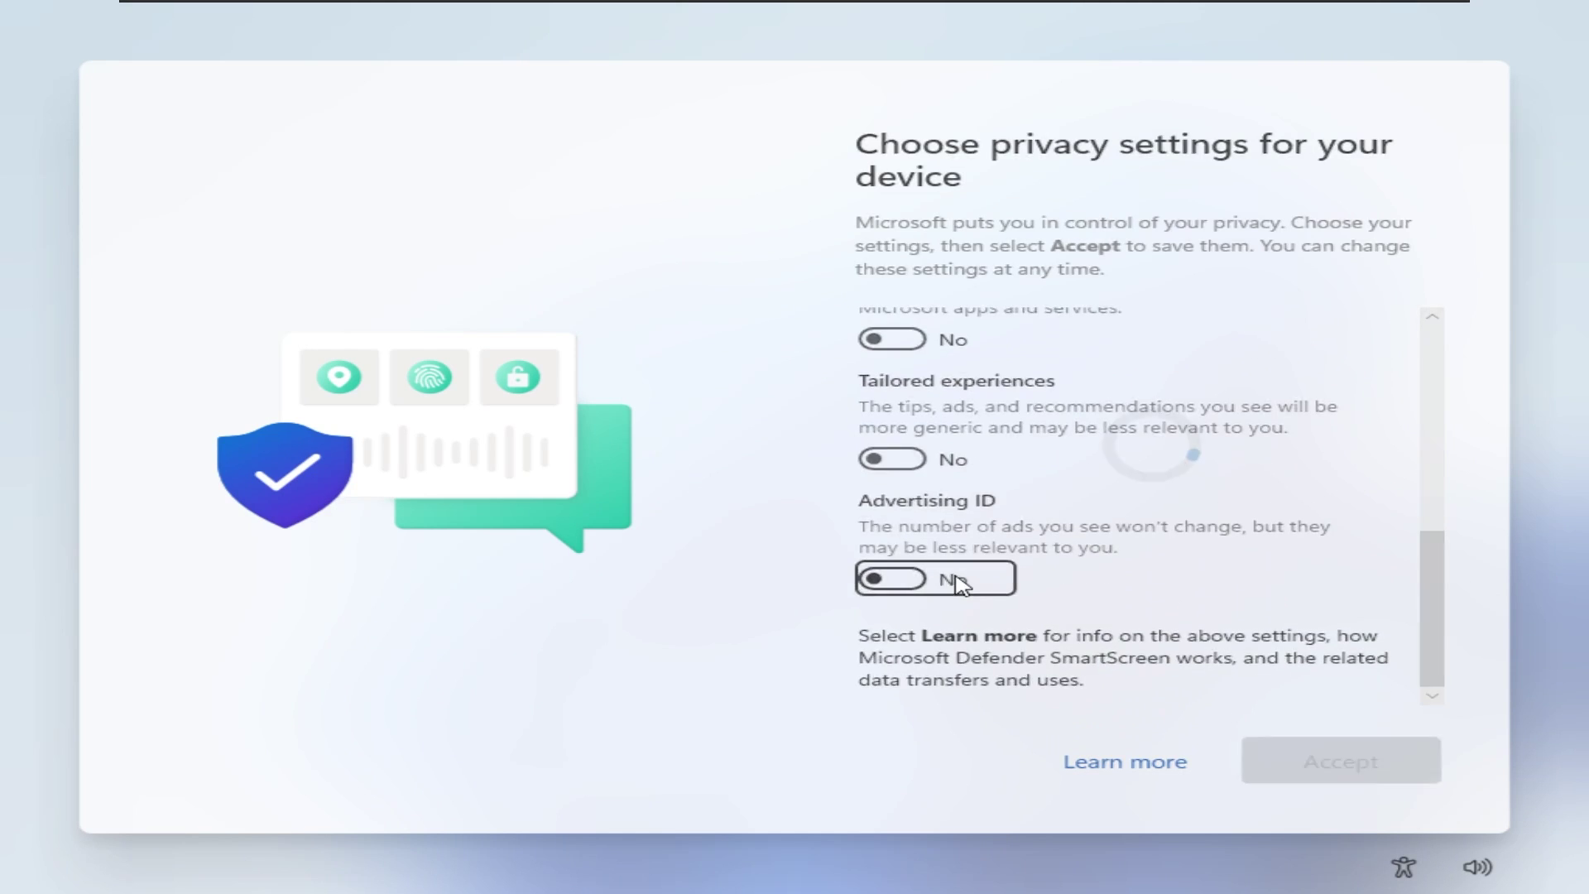
key("Left")
key("Return")
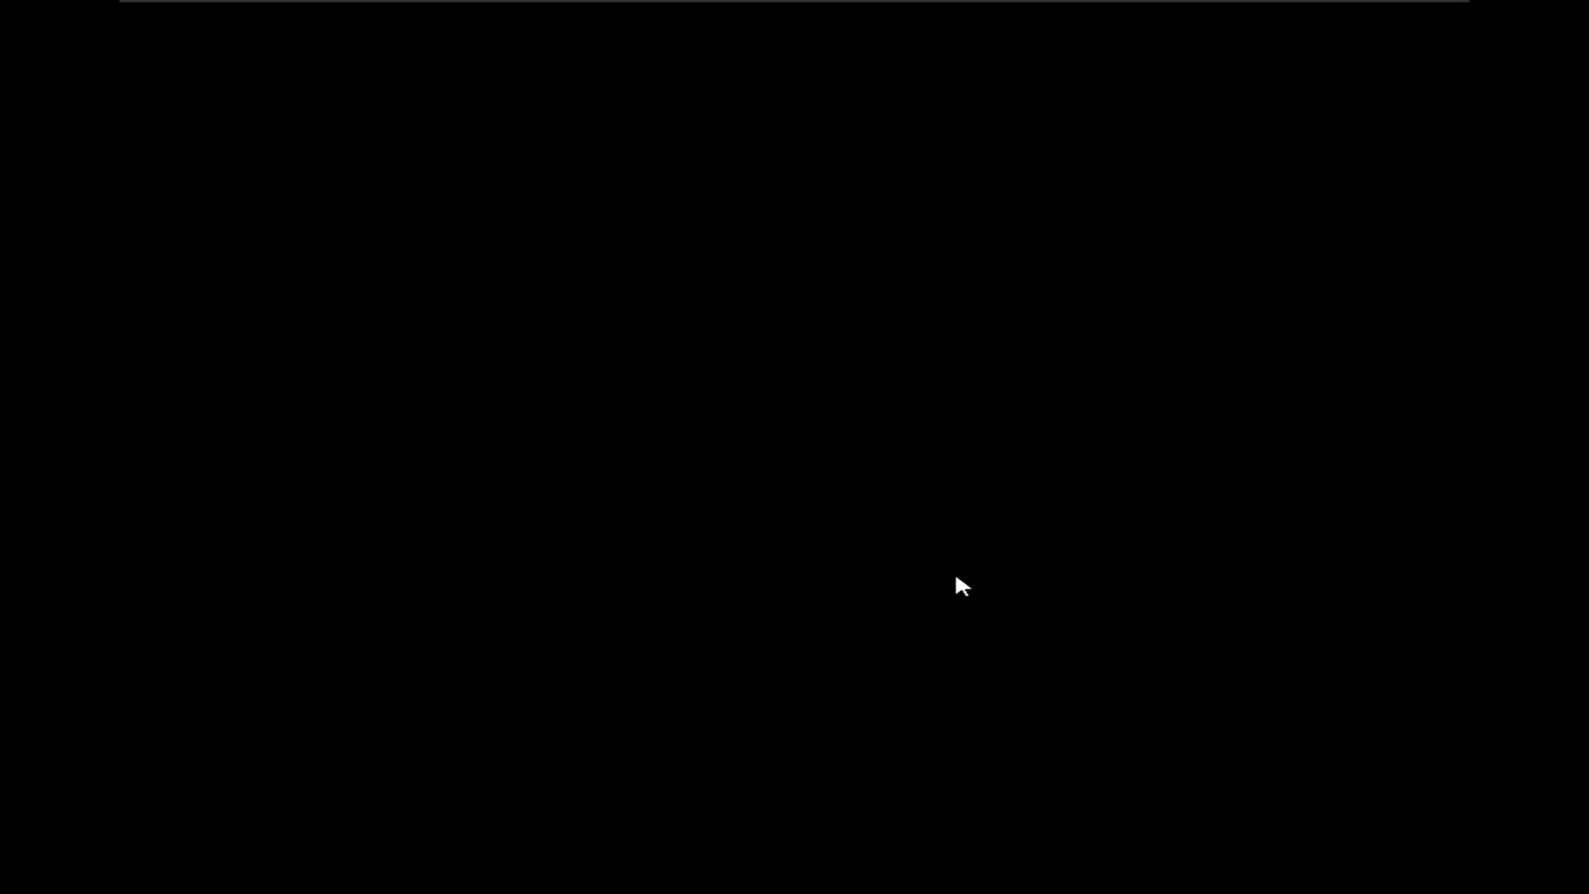
- Open the Start menu to view its pinned apps and close it
key("super")
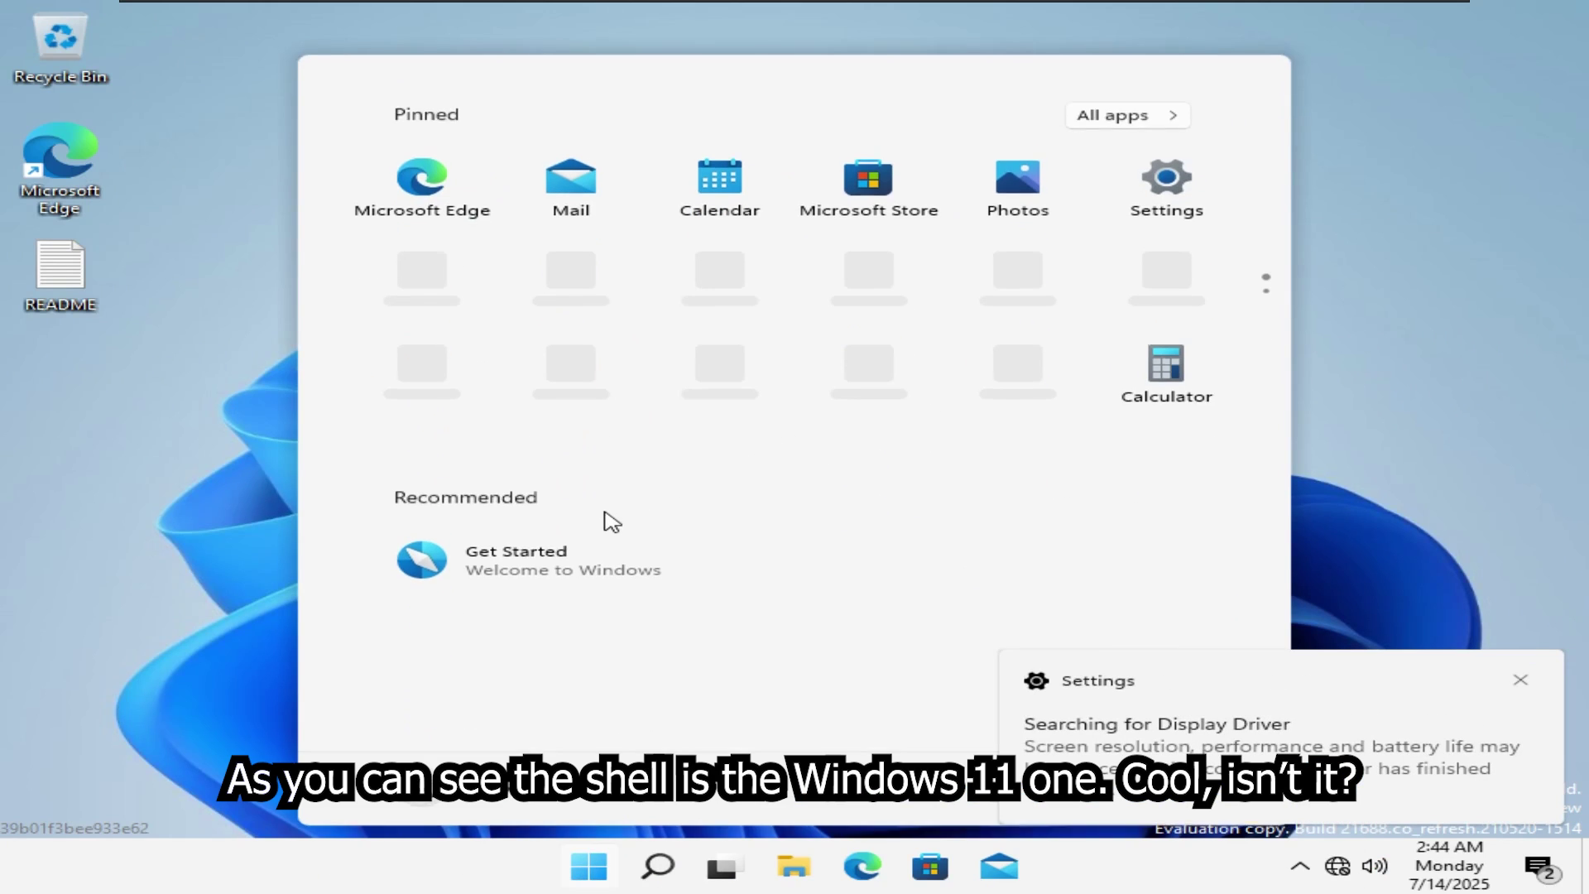
key("super")
- Reconnect the virtual machine's network adapter
mouse_move(369, 5)
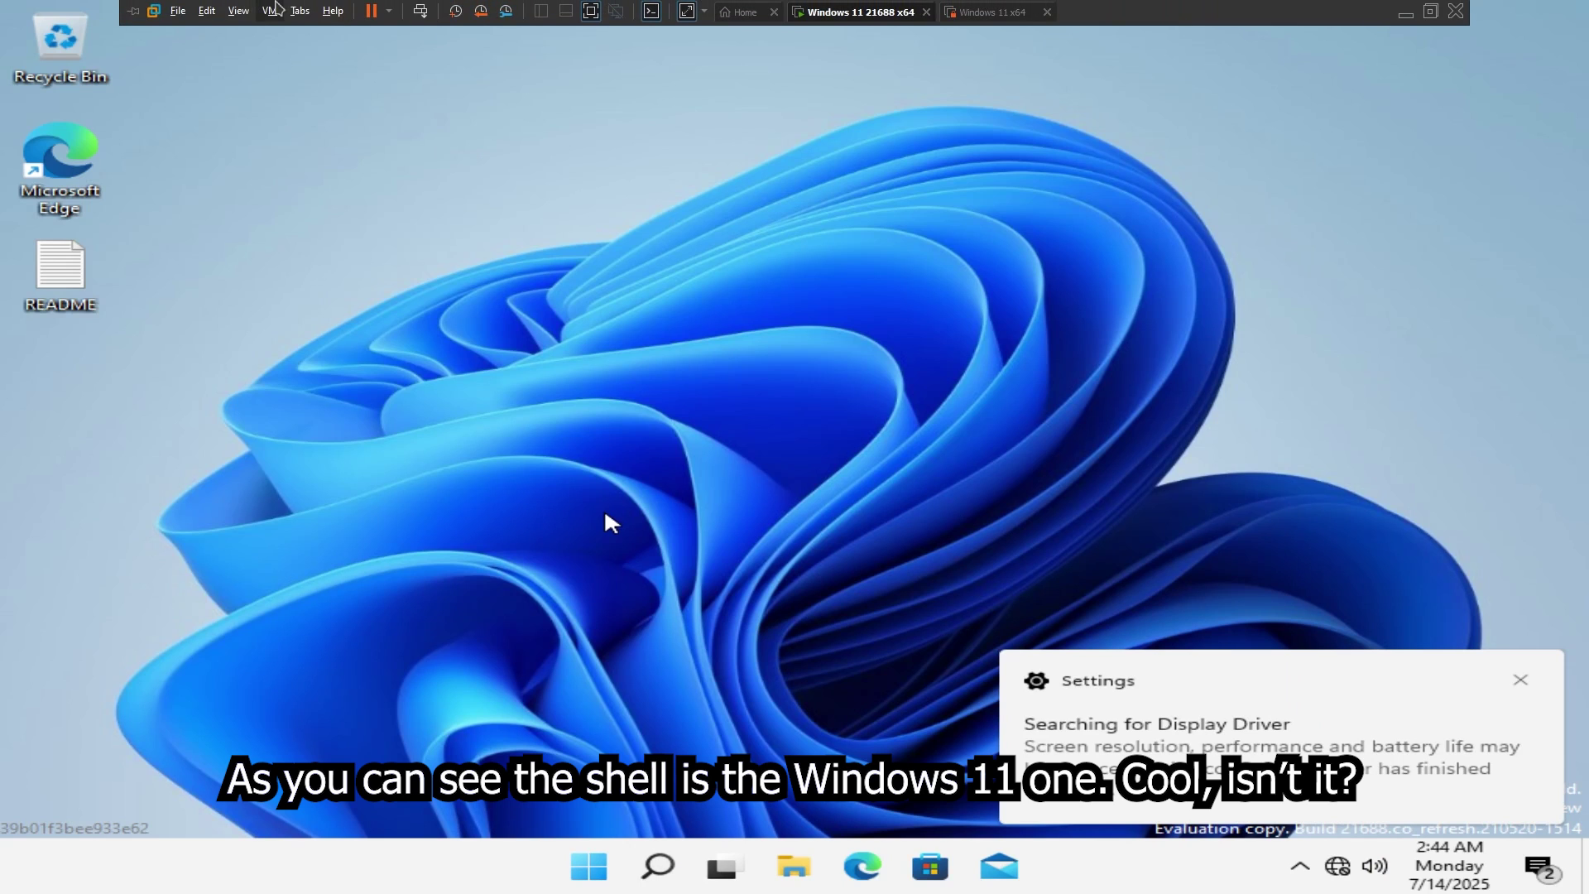
left_click(272, 10)
mouse_move(490, 51)
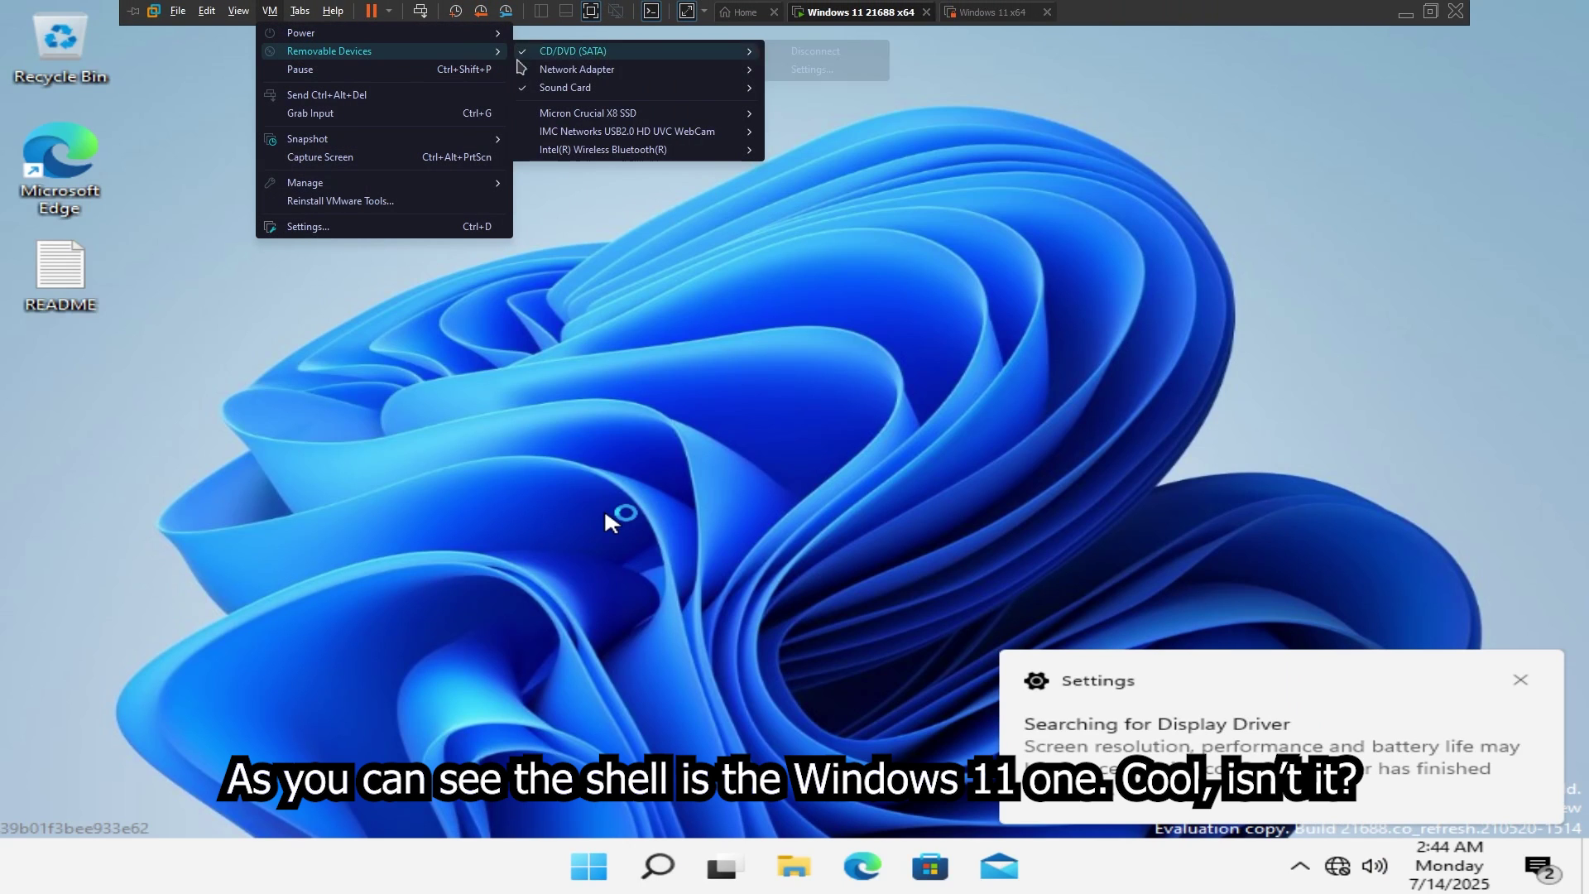
mouse_move(555, 73)
left_click(811, 70)
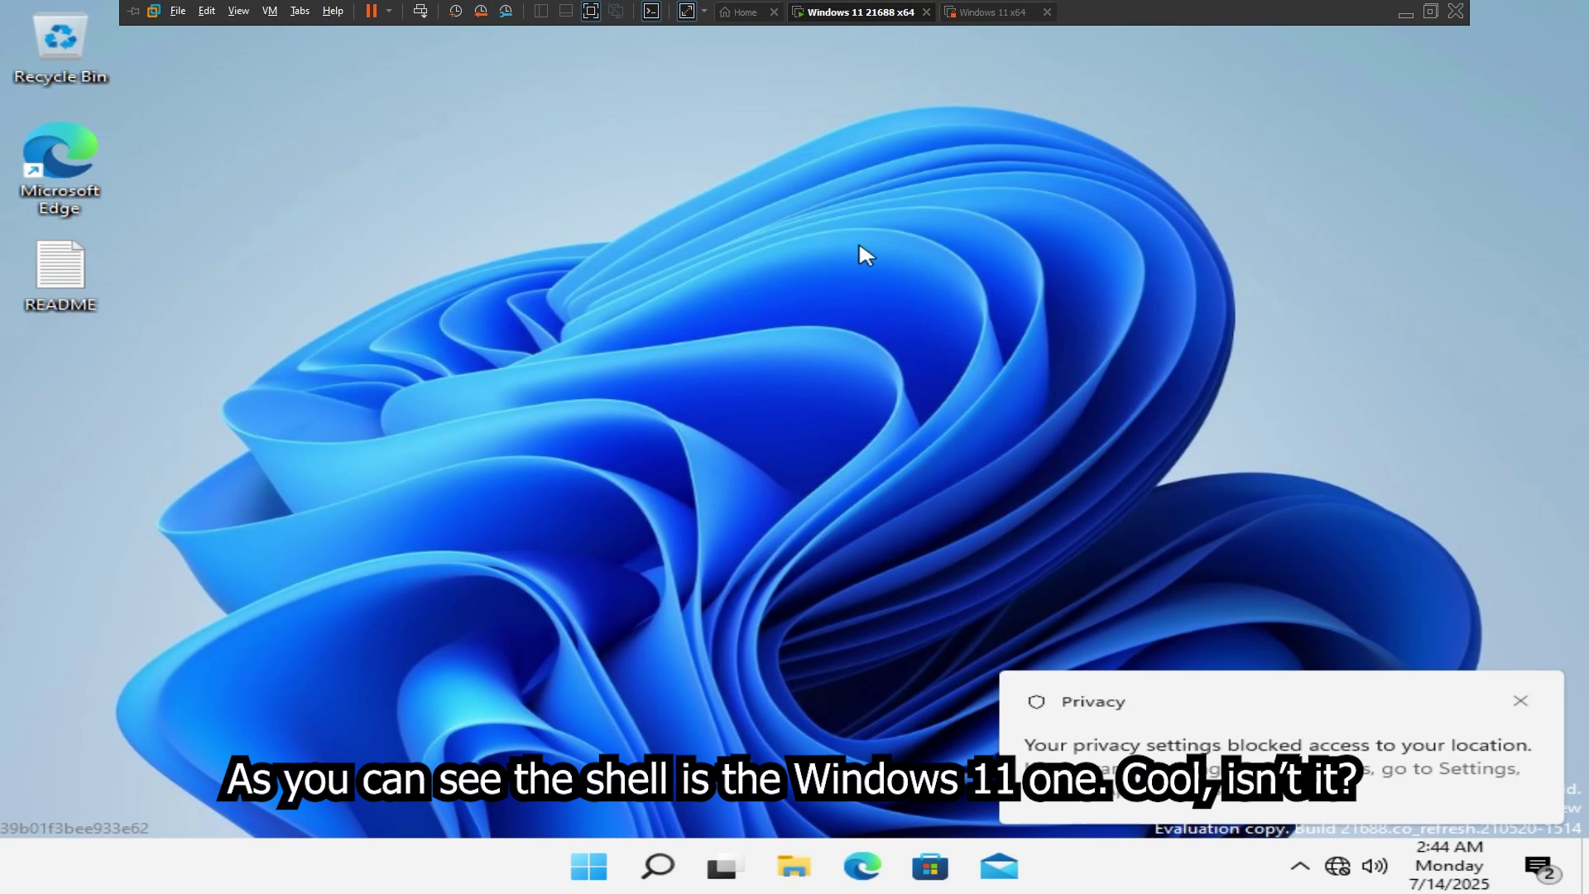
- Show This PC in File Explorer and select the DVD Drive (D:) Sun Valley Complete Edition
key("super+e")
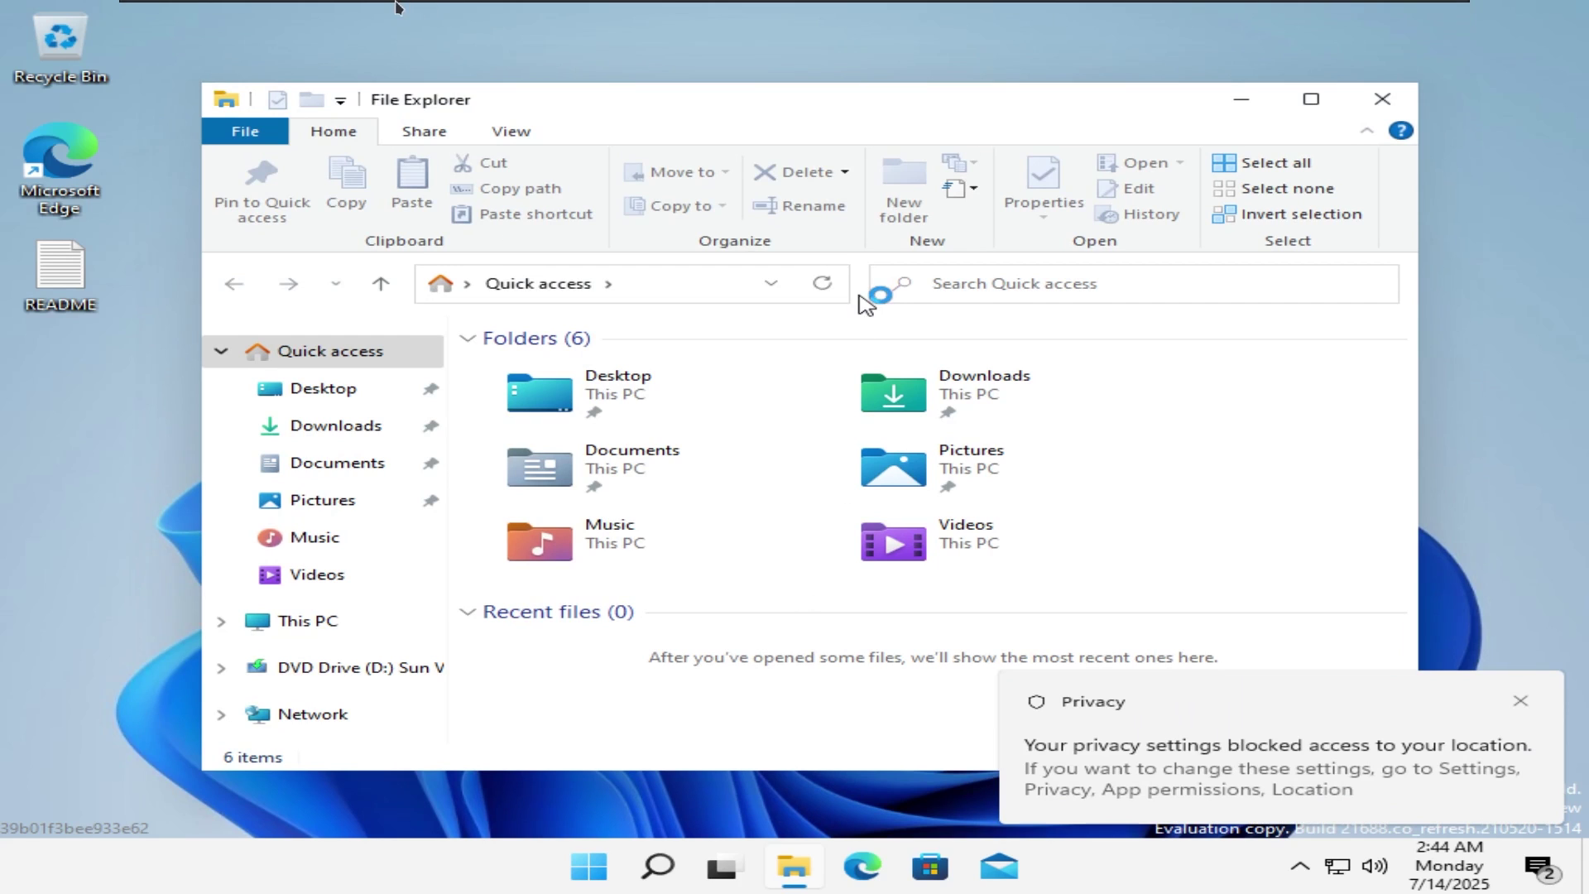
mouse_move(398, 7)
left_click(270, 10)
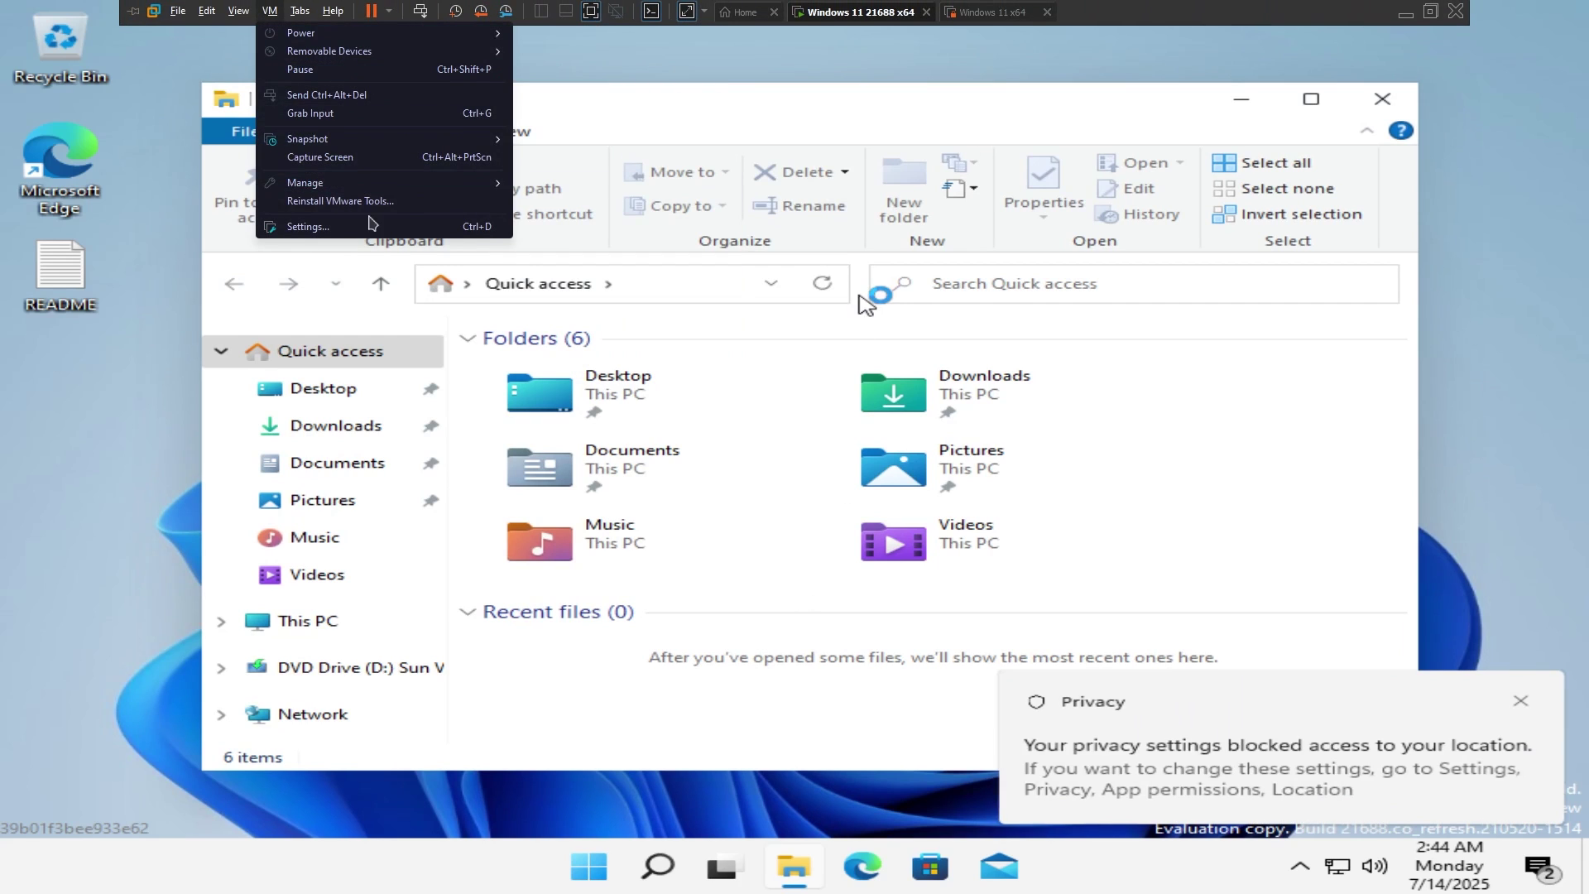
left_click(359, 621)
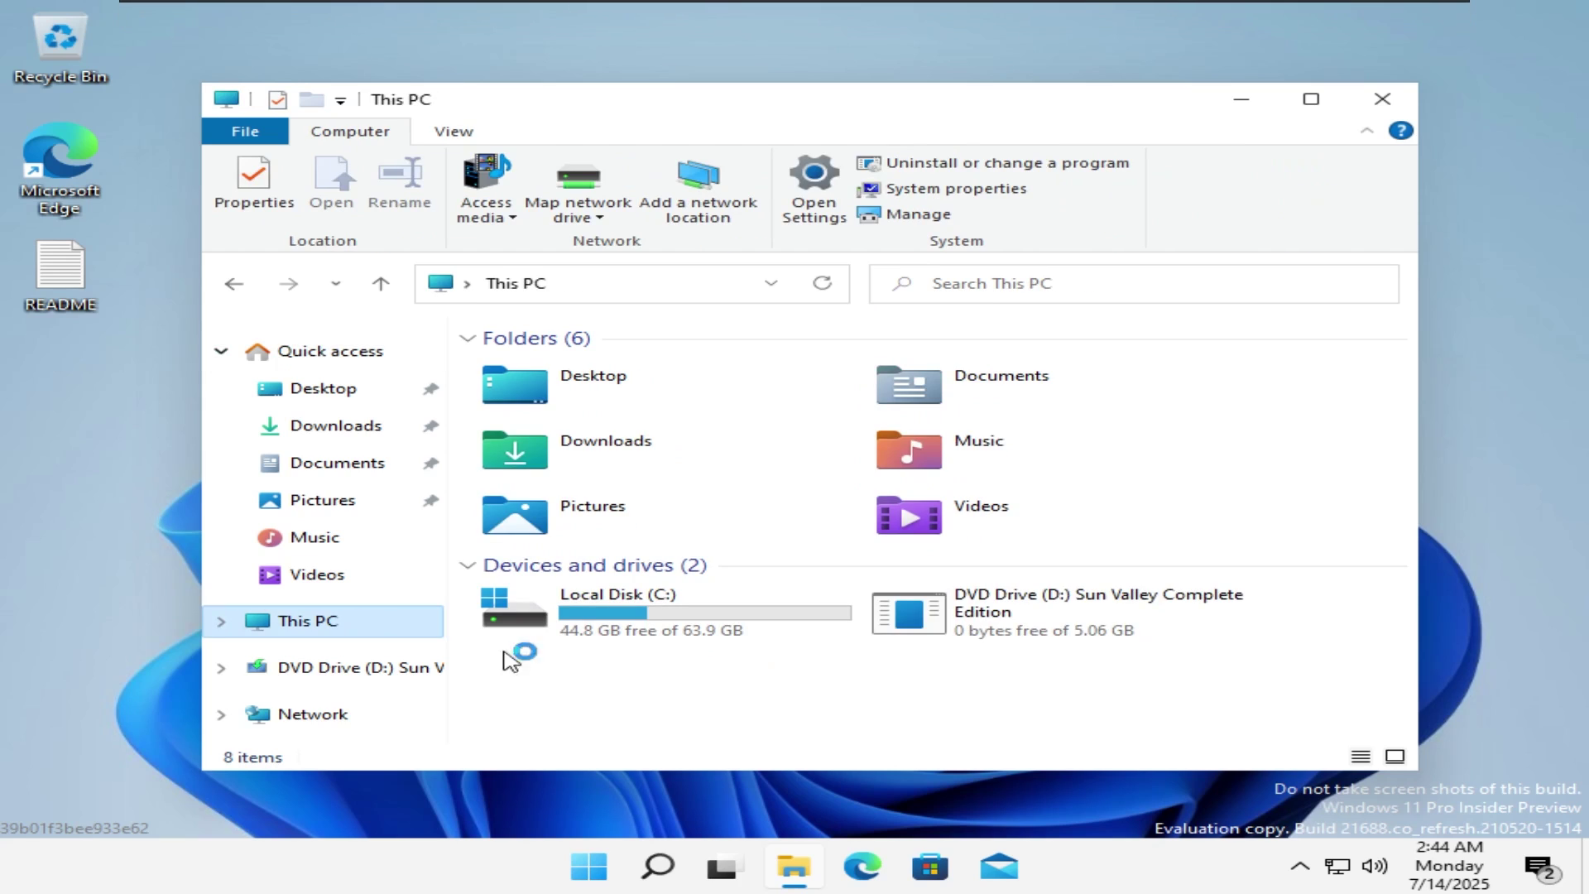
left_click(999, 623)
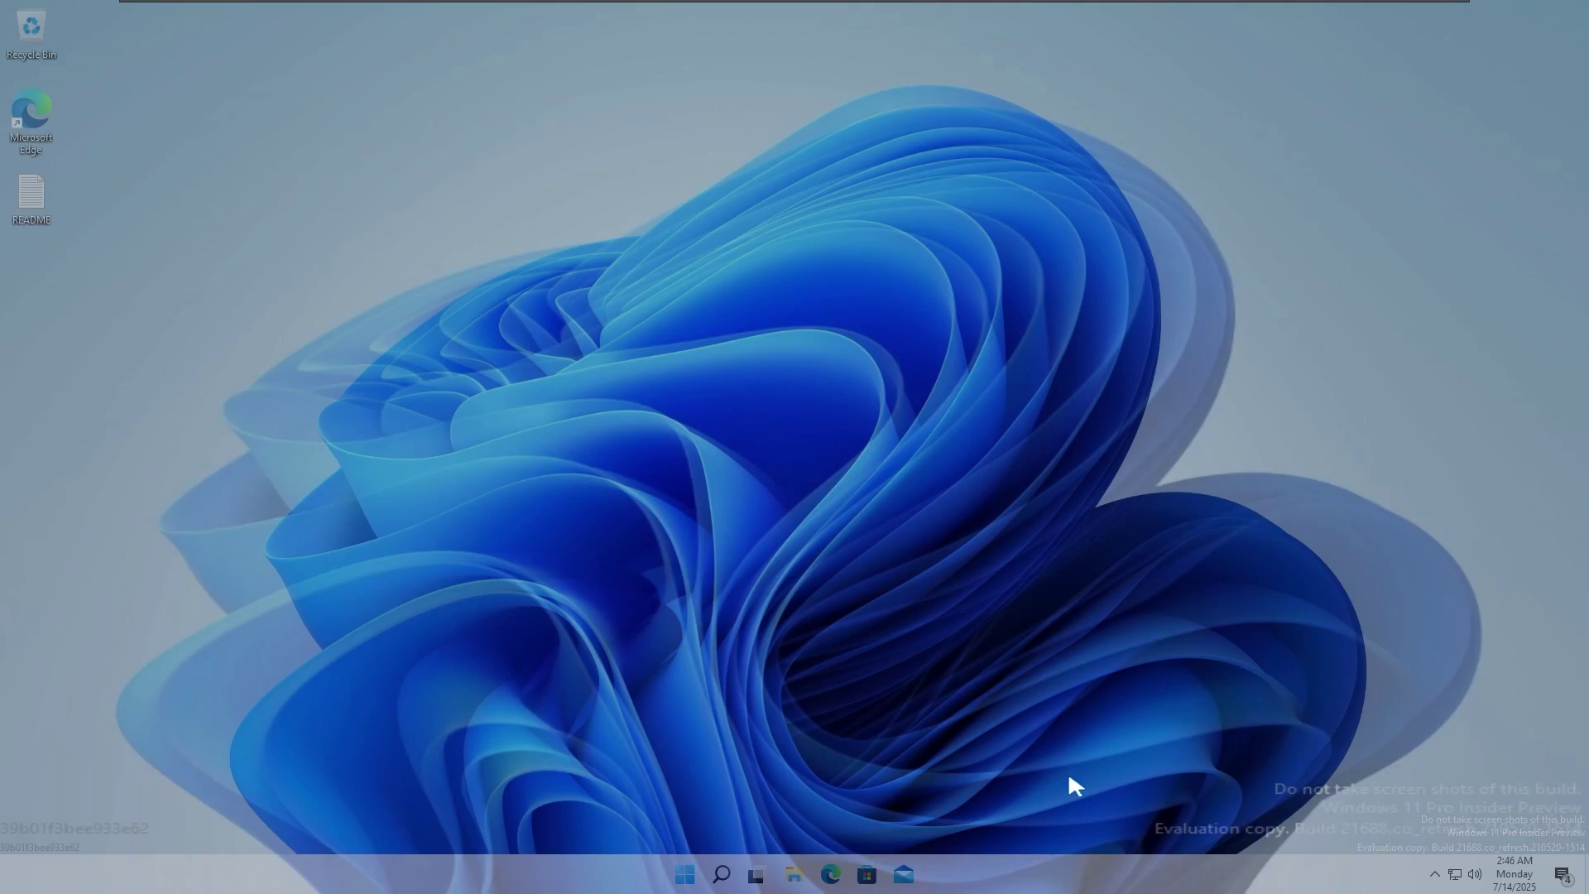
- Look through the All apps list in the Start menu and close it
key("super")
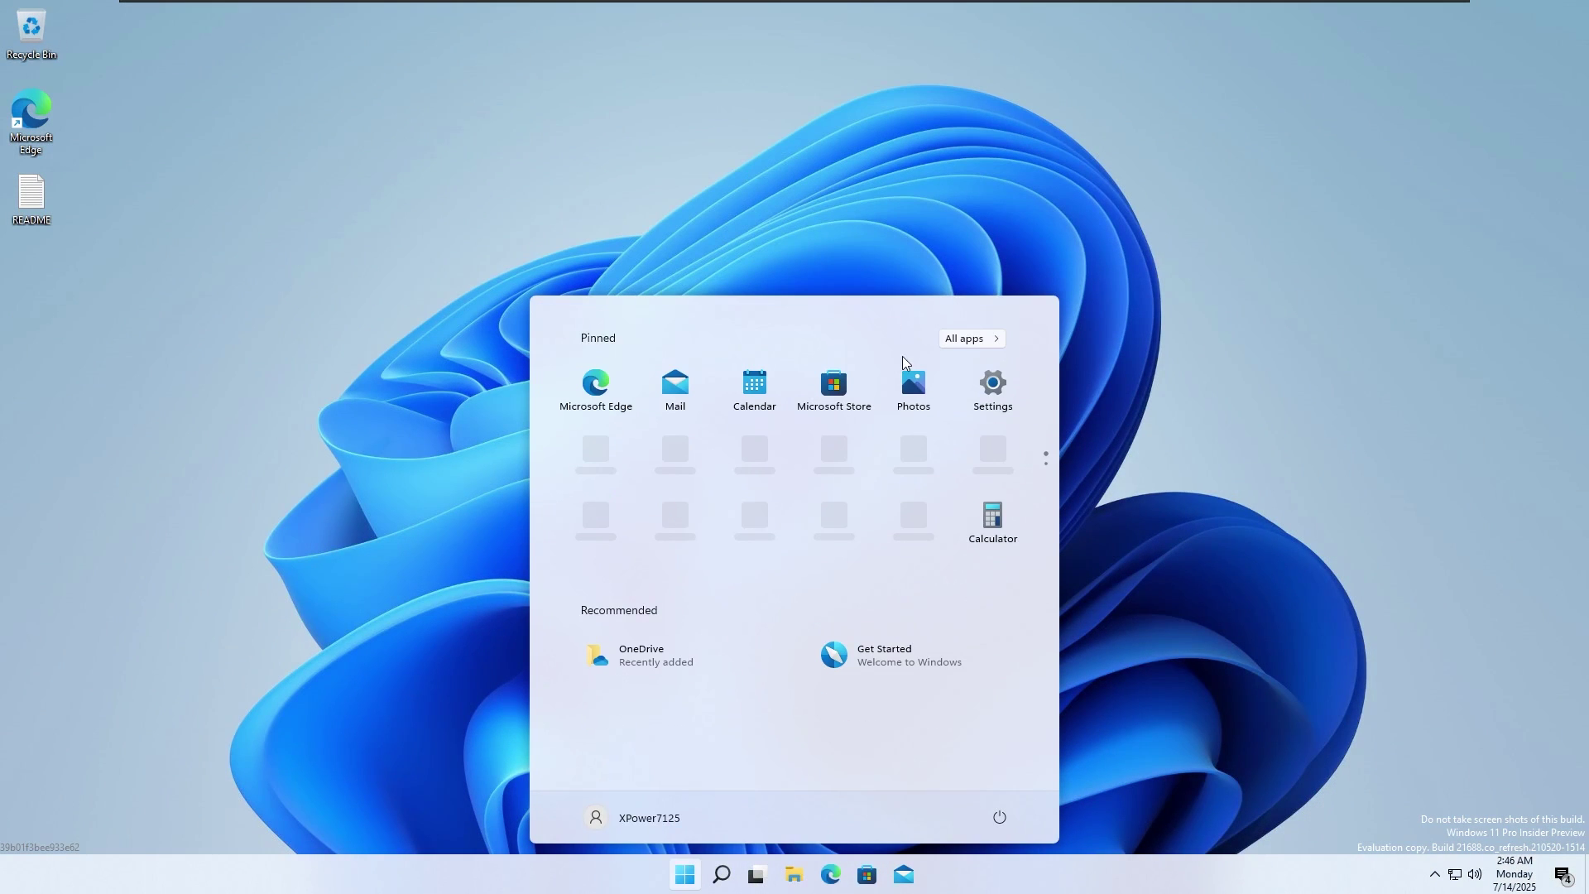
left_click(966, 338)
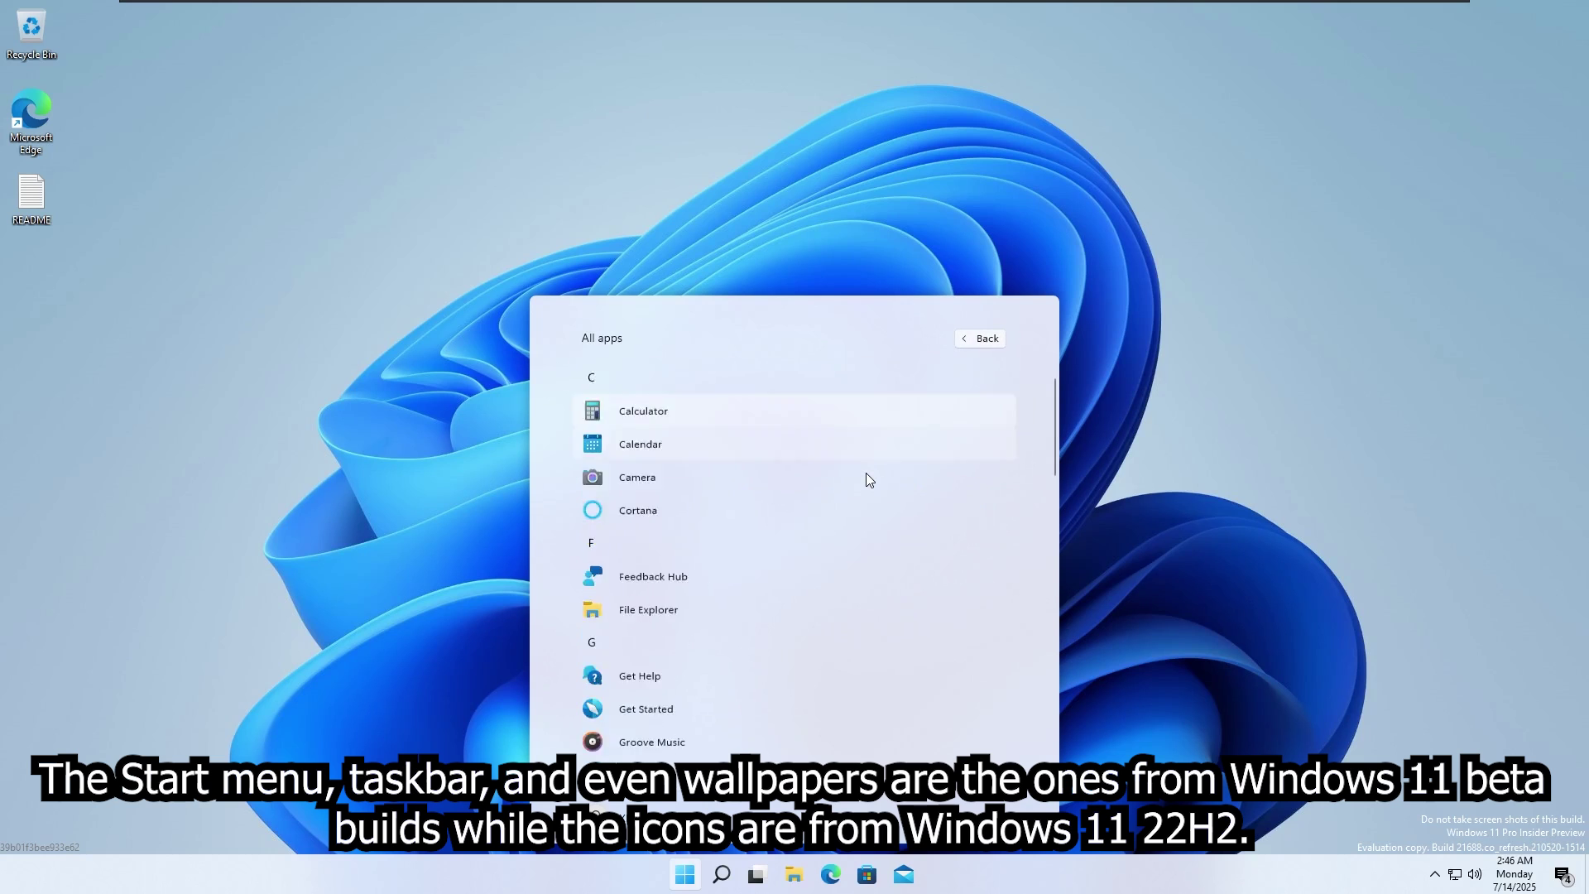
scroll(866, 473, "down", 10)
scroll(865, 474, "down", 3)
scroll(866, 473, "up", 15)
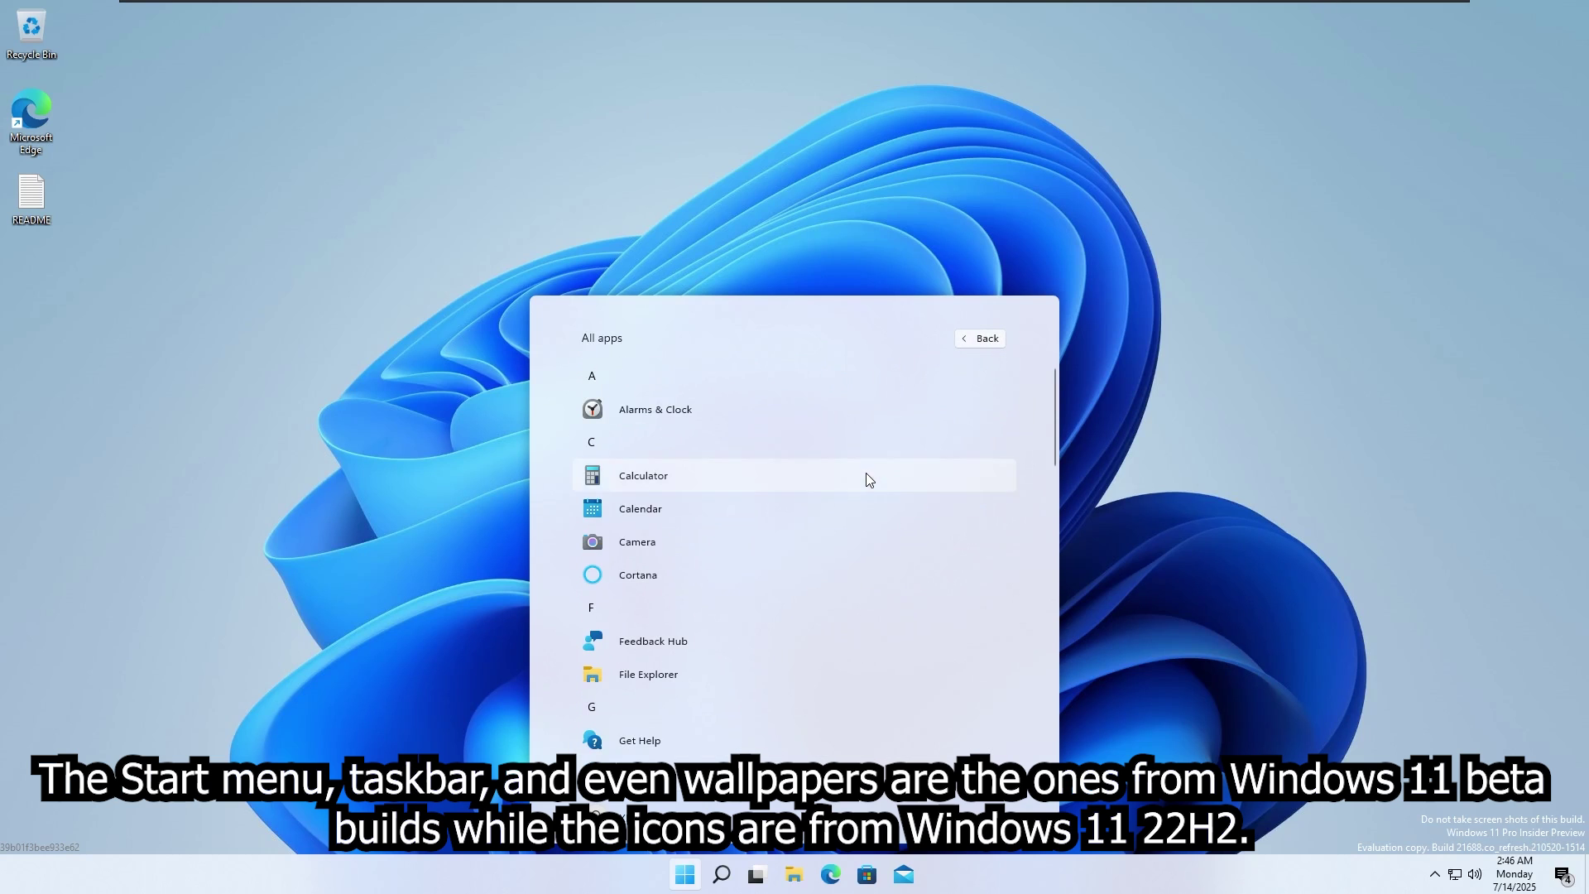
key("super")
- View the folders and drives of This PC in File Explorer and return to the desktop
key("super+e")
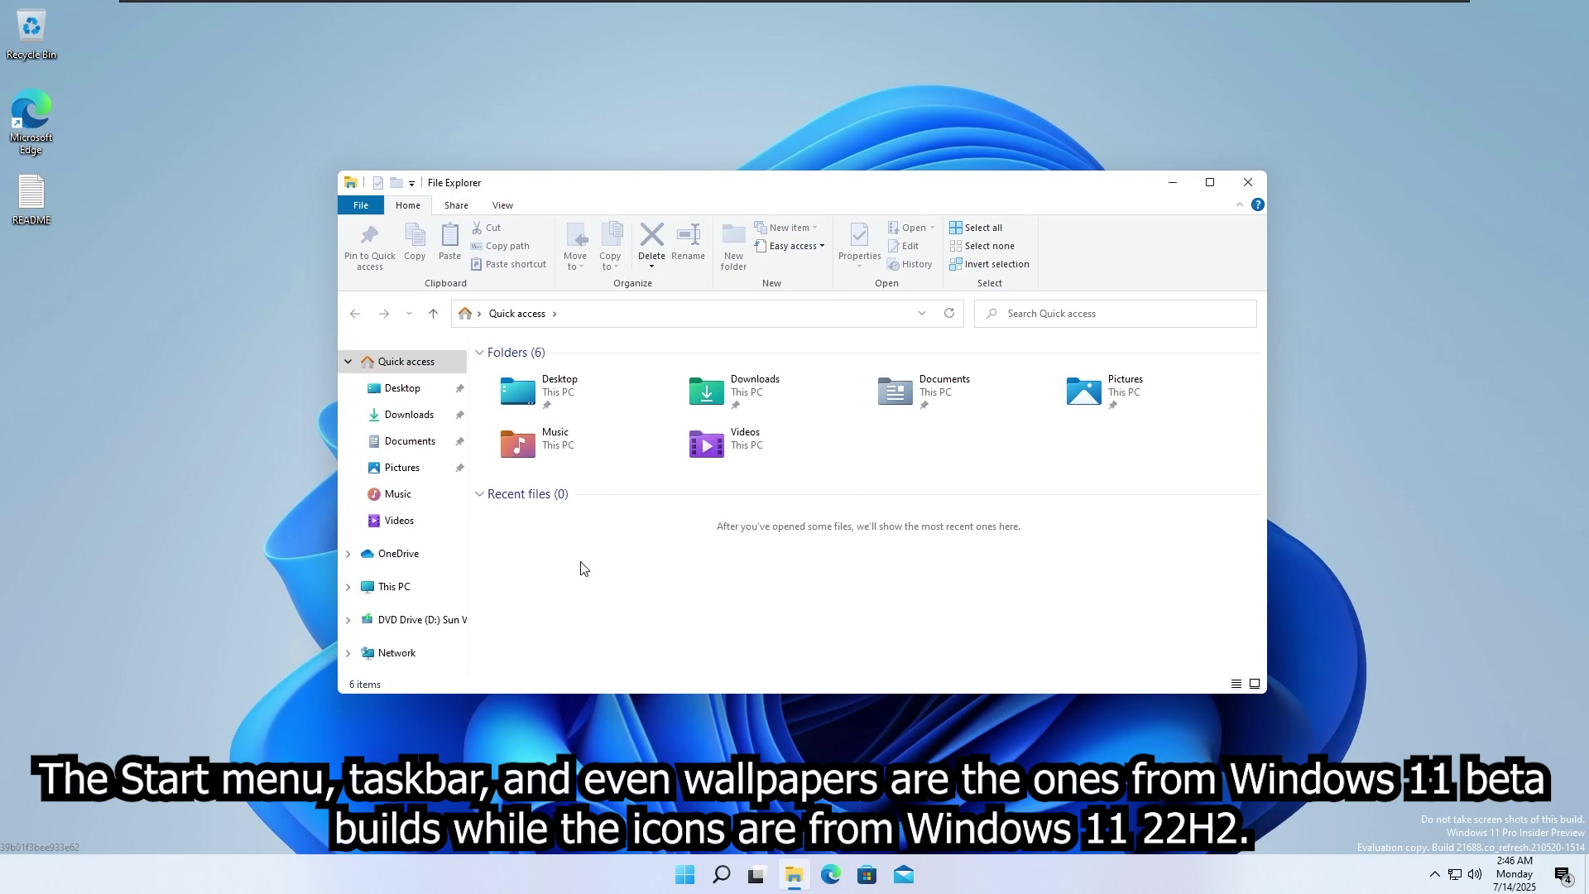
left_click(393, 585)
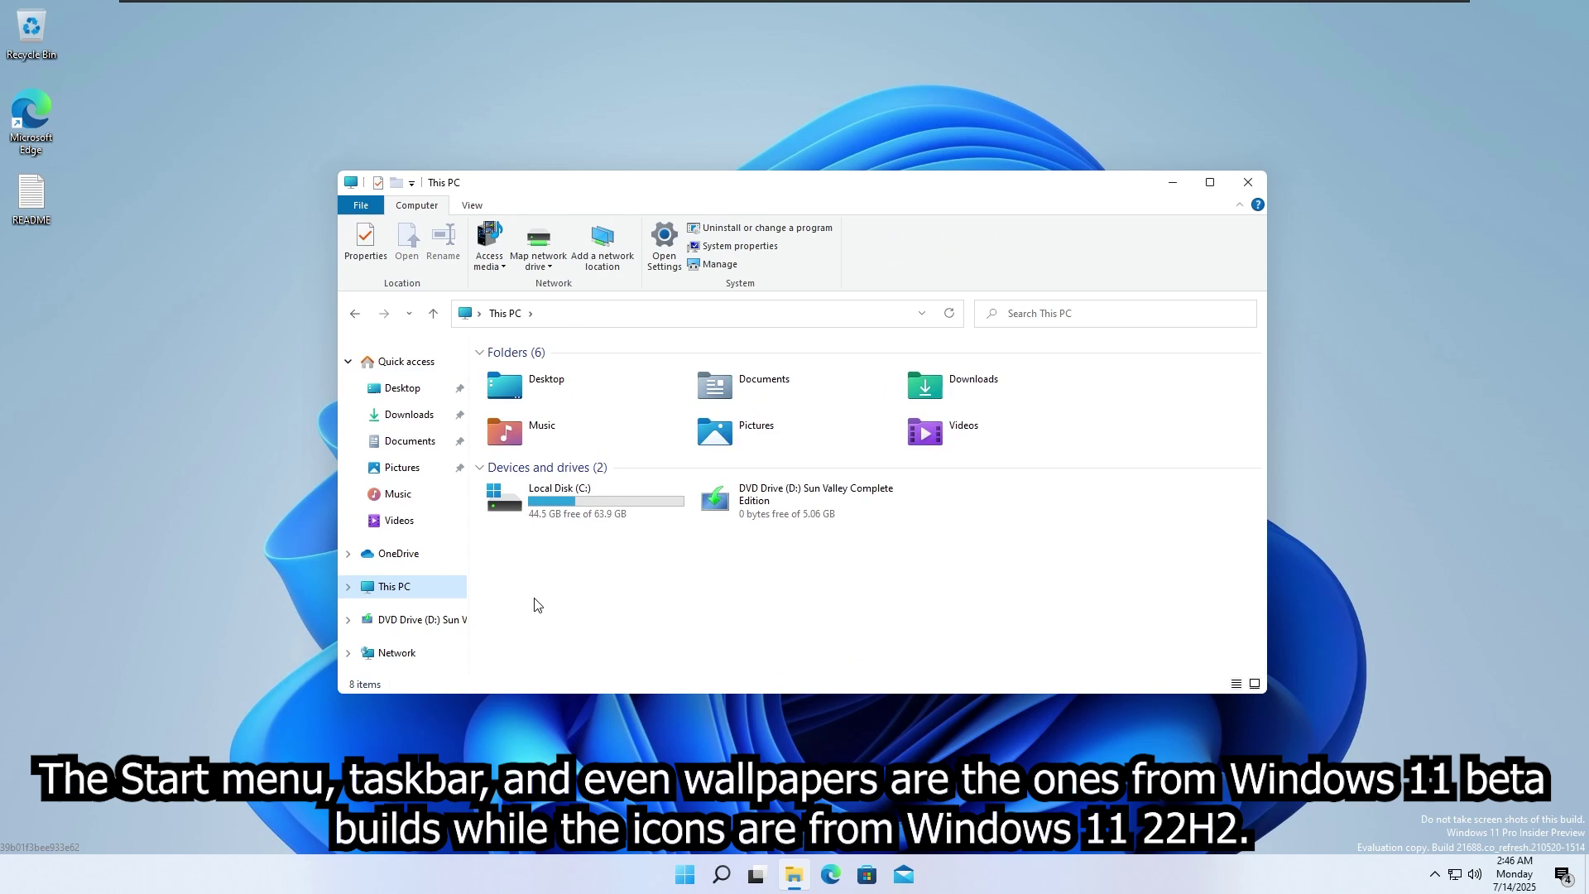
key("super+d")
- Open the desktop README file to read the build's changes, bugs and credits, and close it
left_click_drag(331, 538, 25, 202)
double_click(25, 202)
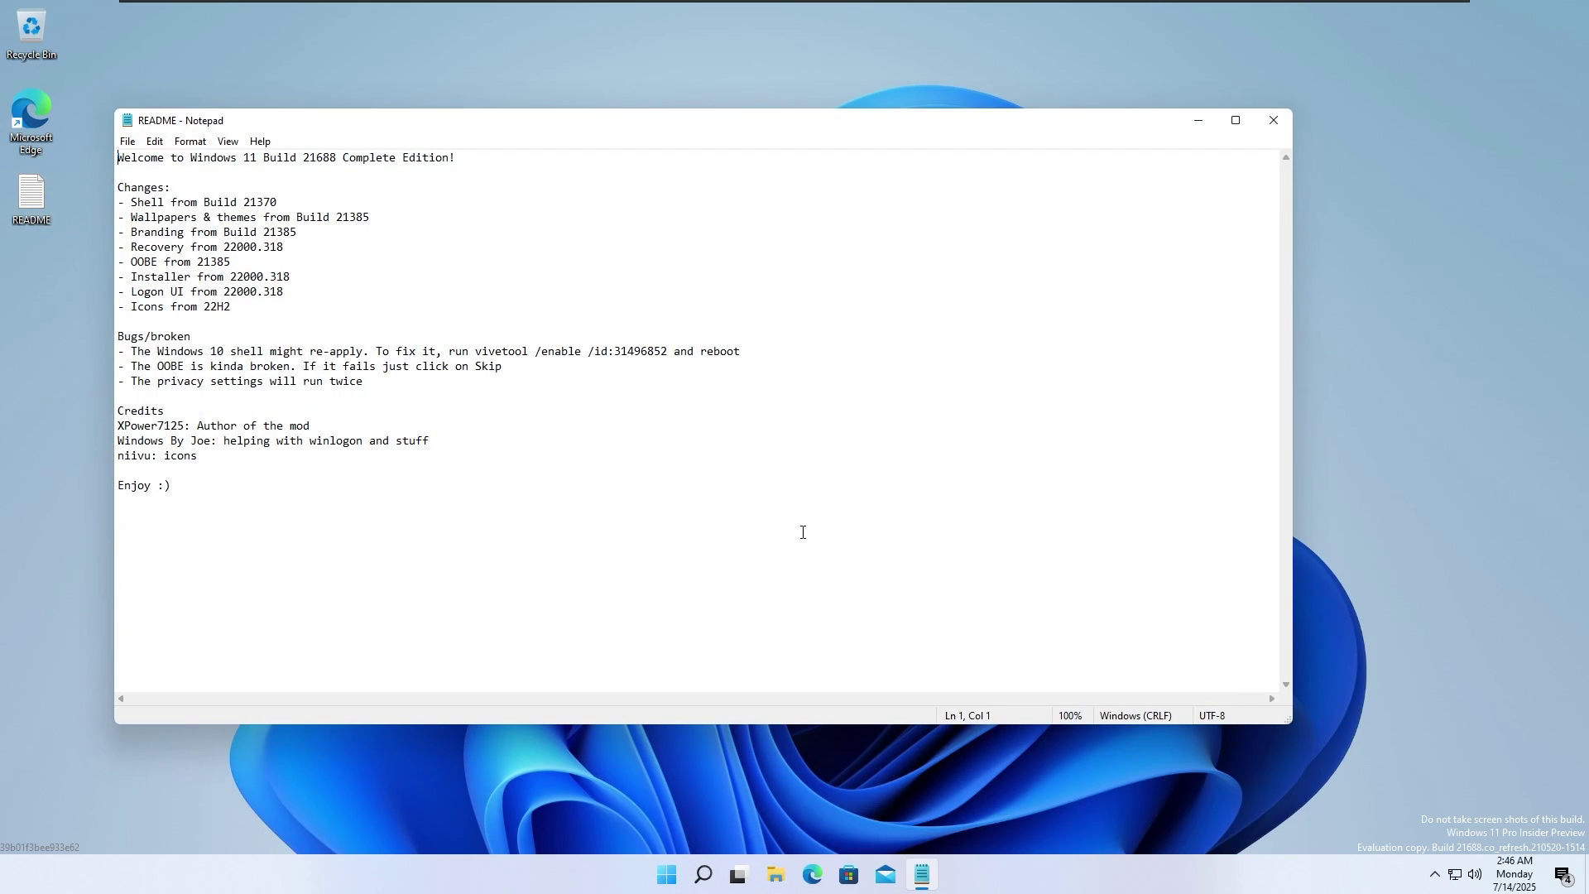
key("alt+F4")
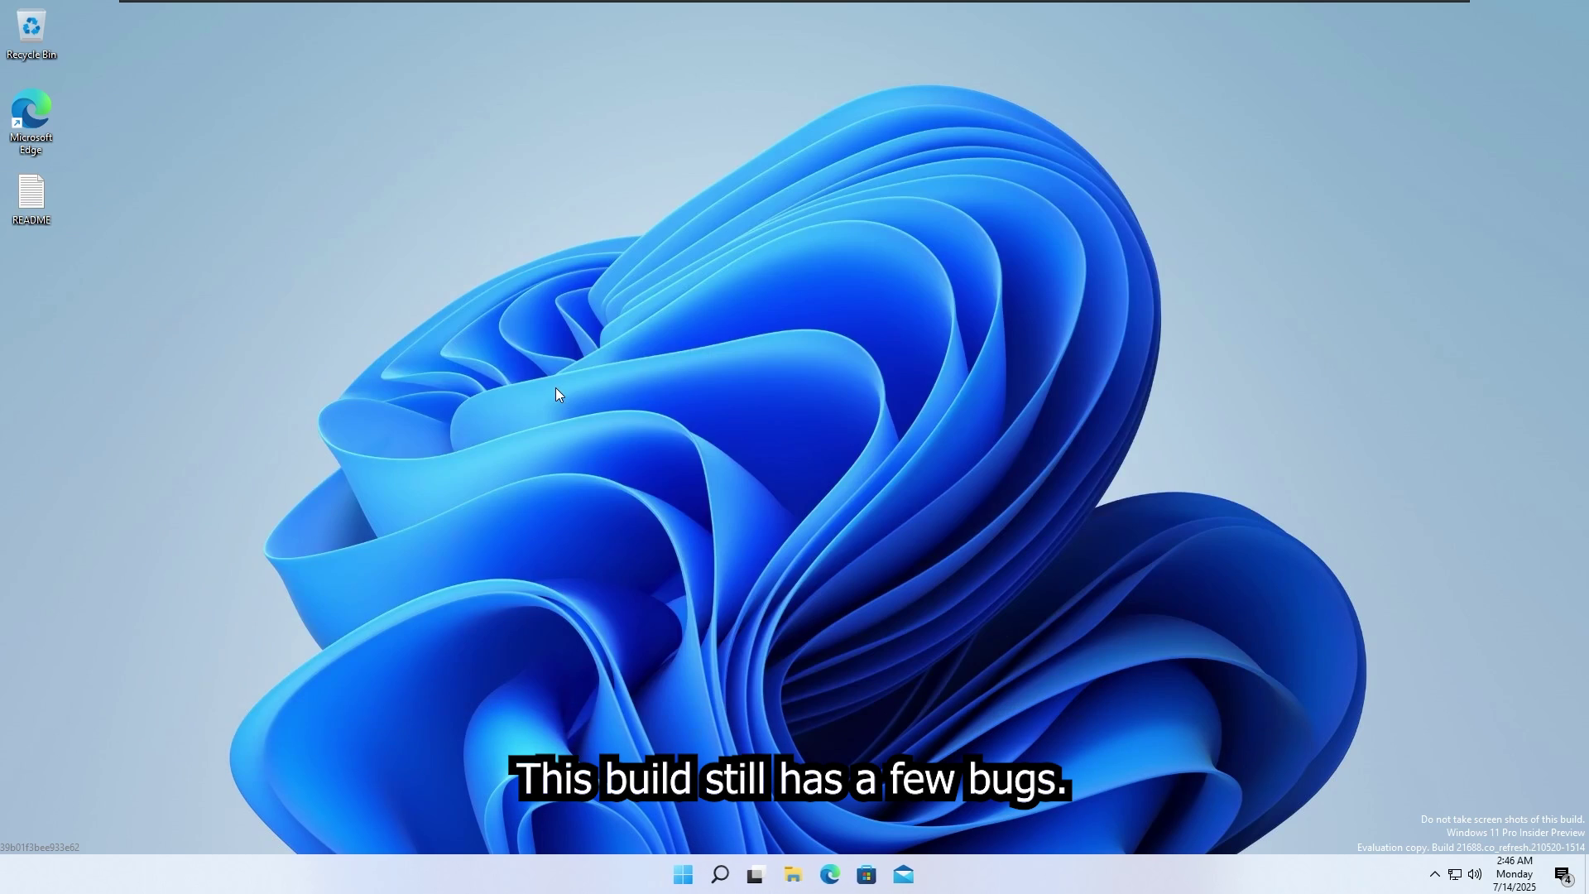
- Look at Task View, leave it, and bring up Windows Search to view its suggestions
key("super+Tab")
key("Escape")
key("super+s")
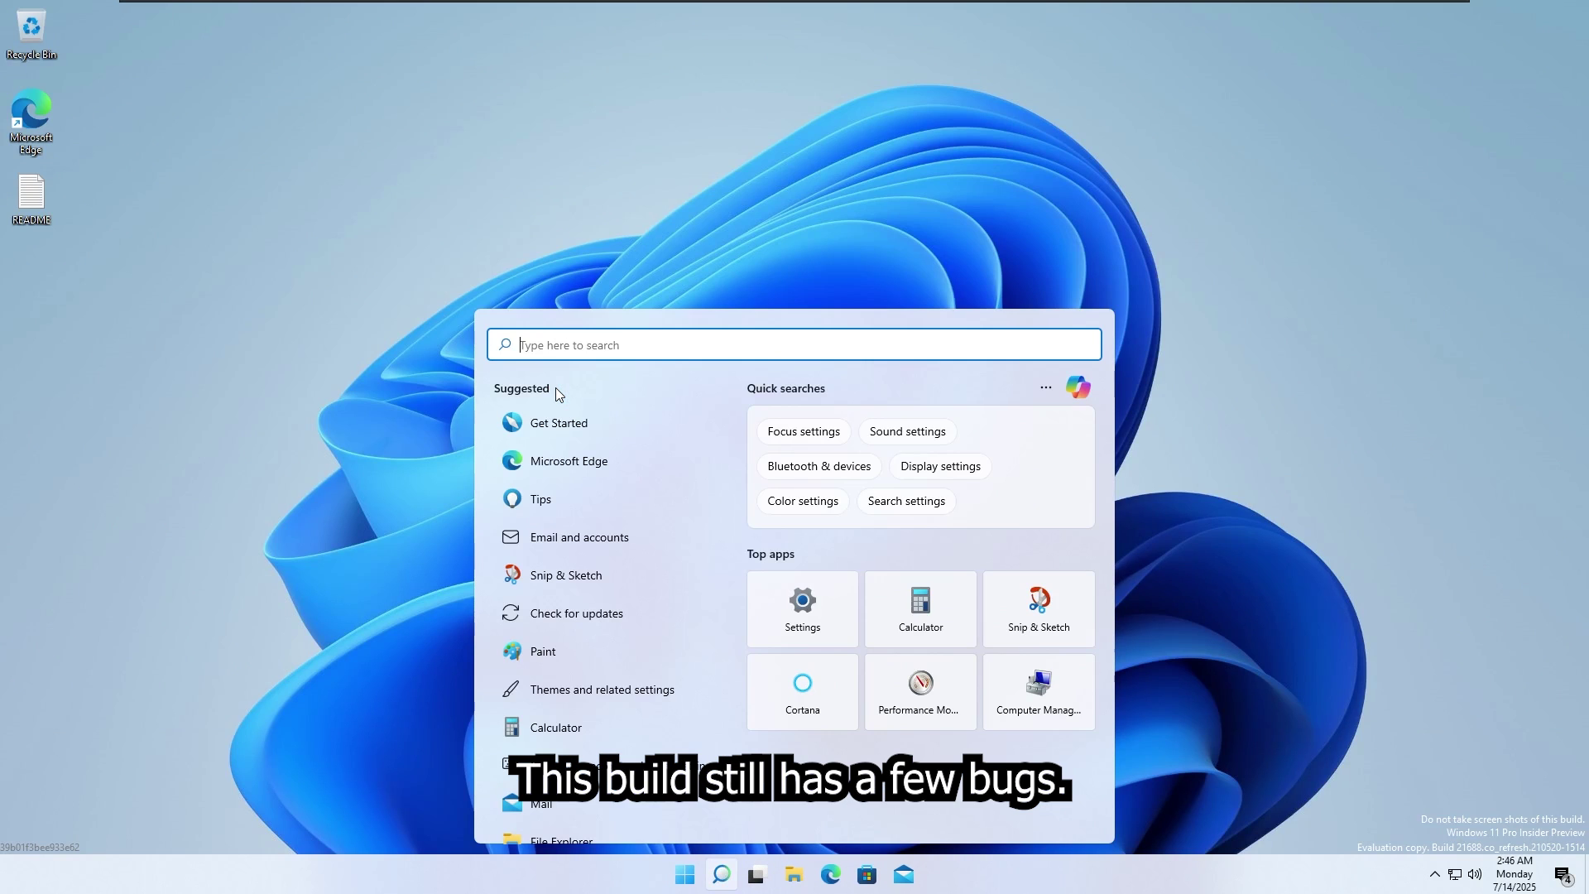
- Open the Windows Settings app
key("super+i")
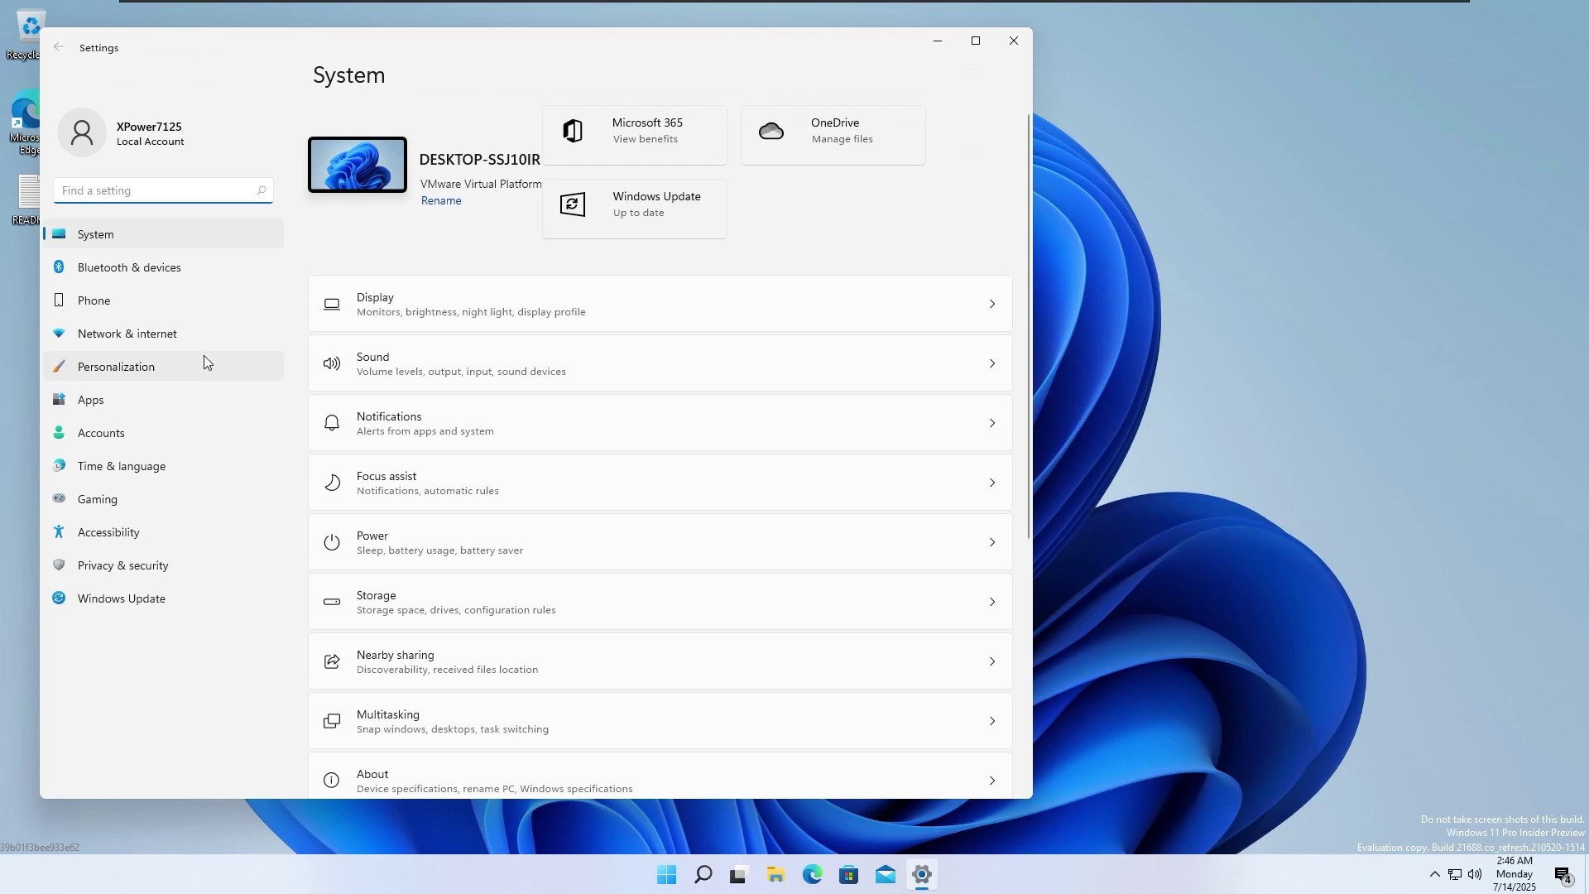
- Open the Personalization themes, apply the dark blue bloom theme from the first row, and preview it on the desktop and Start menu
left_click(203, 361)
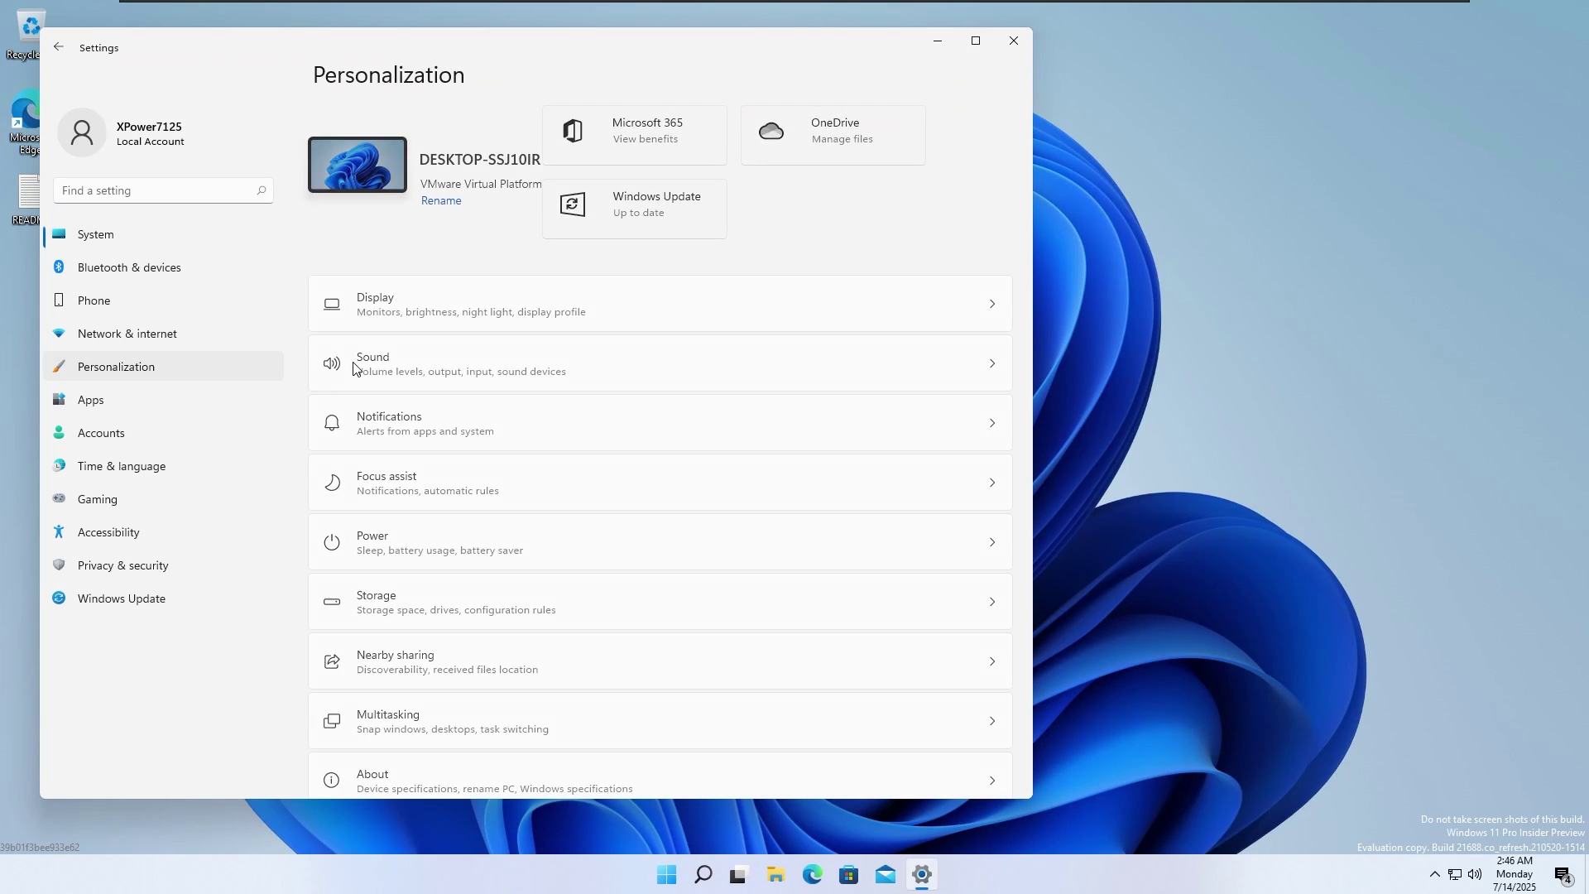
left_click(365, 256)
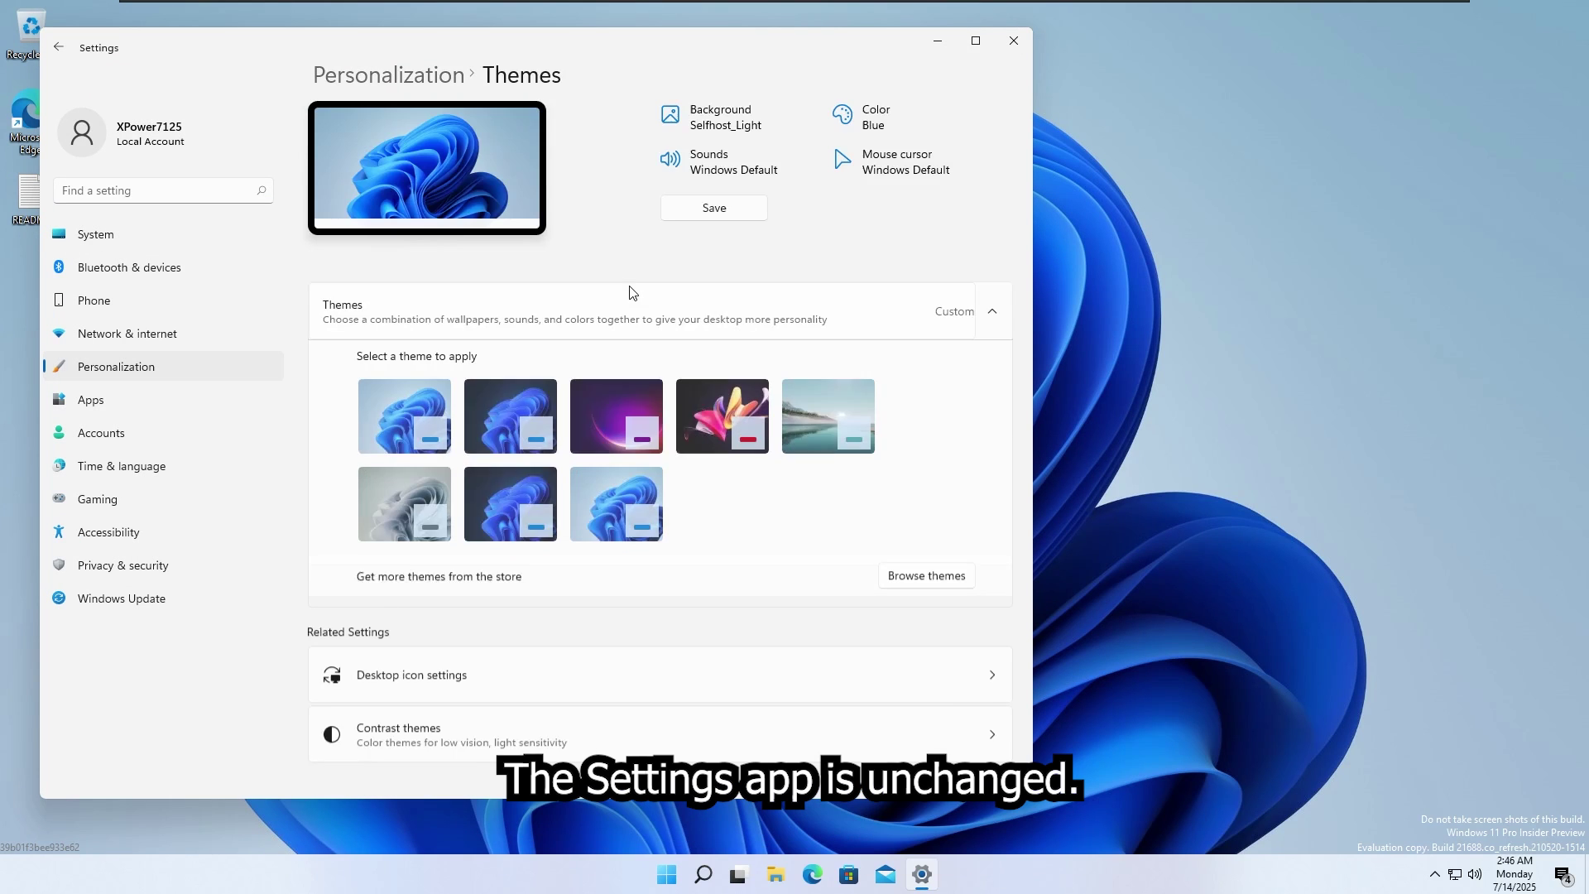
left_click(519, 411)
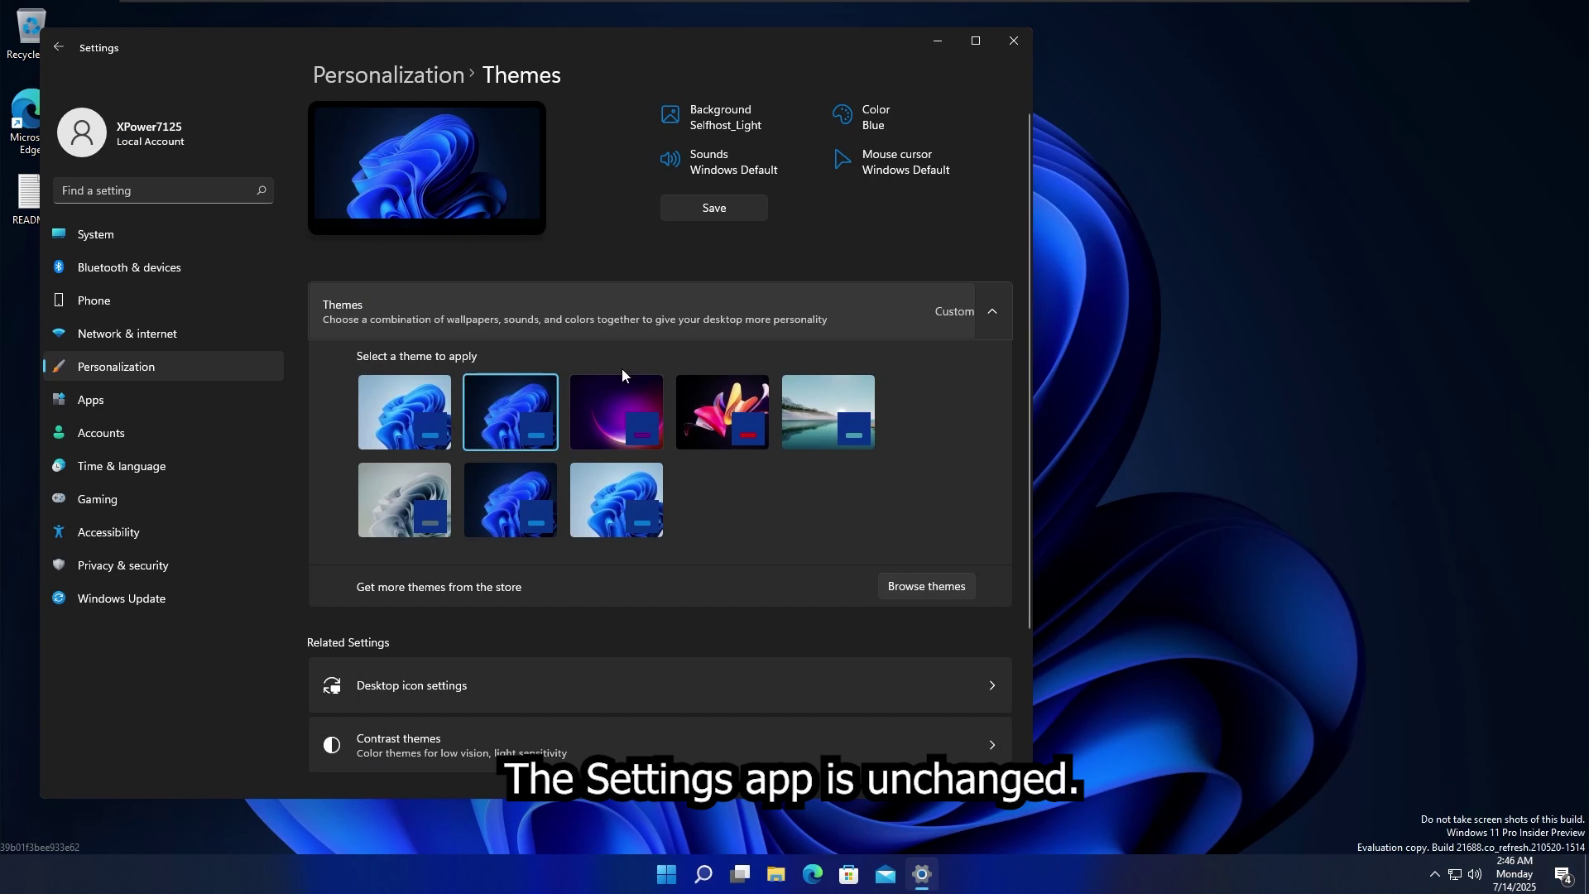
key("super+d")
key("super")
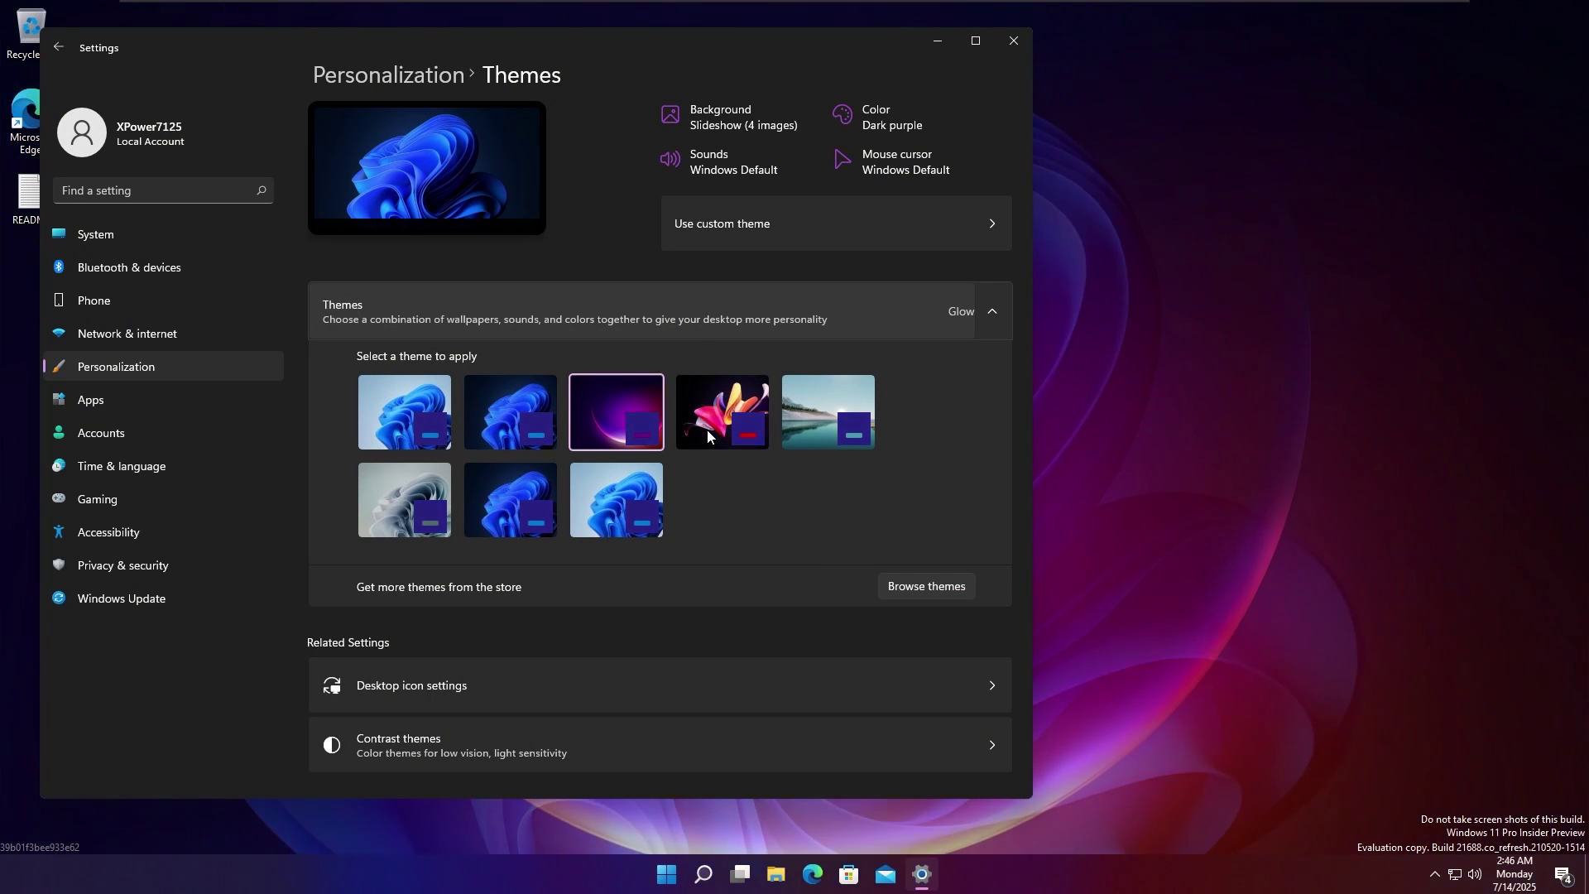
- Apply the Glow theme, preview it on the desktop with the Start menu open, and return to the themes
key("super+d")
key("super")
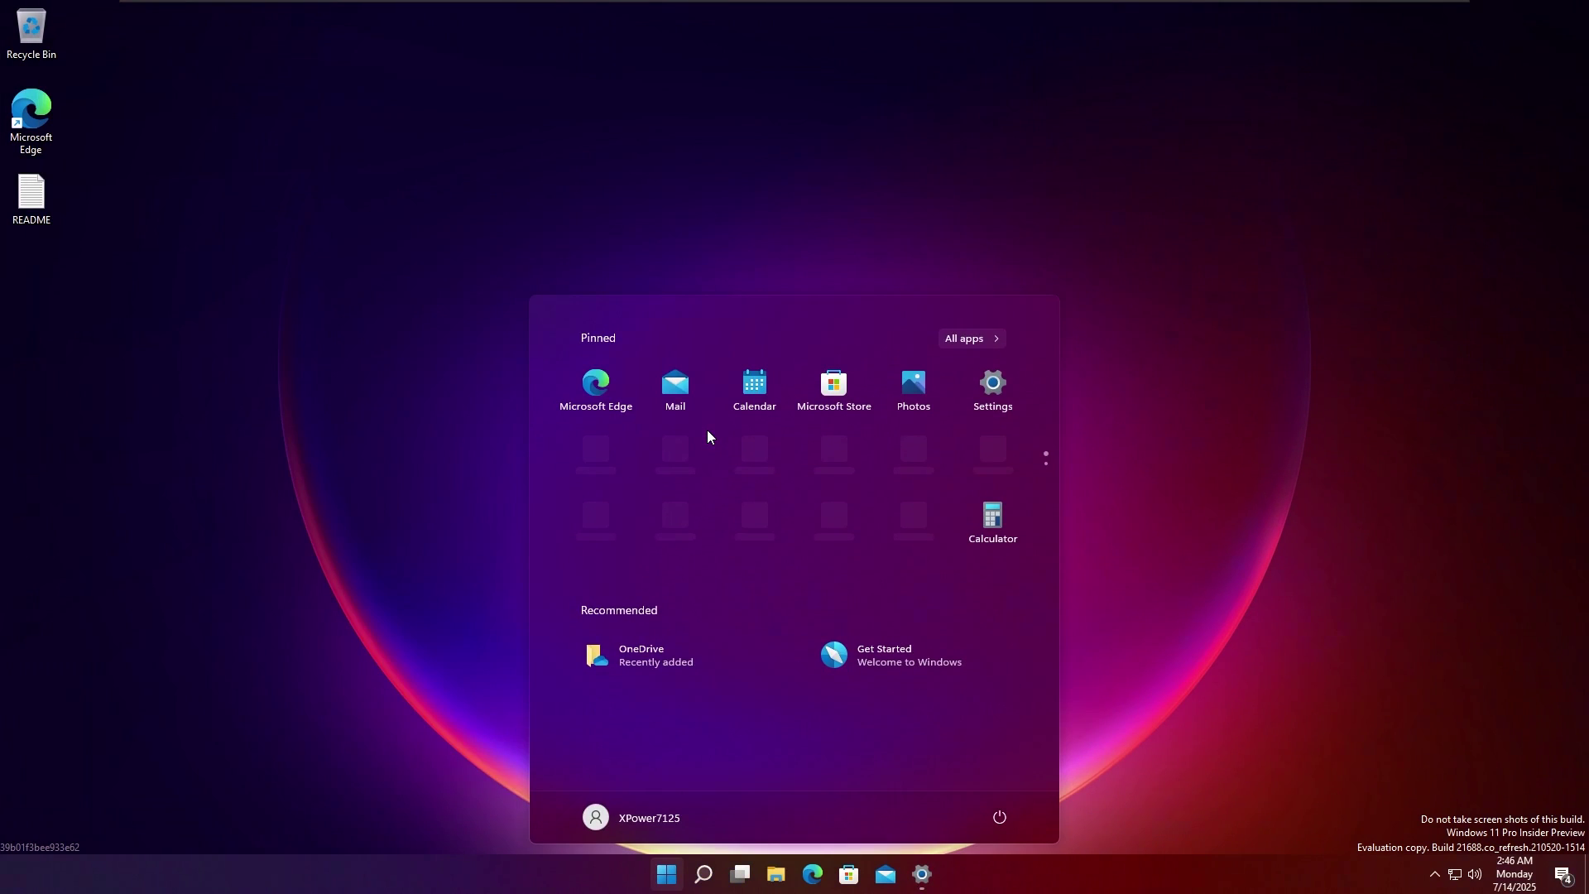
key("super+d")
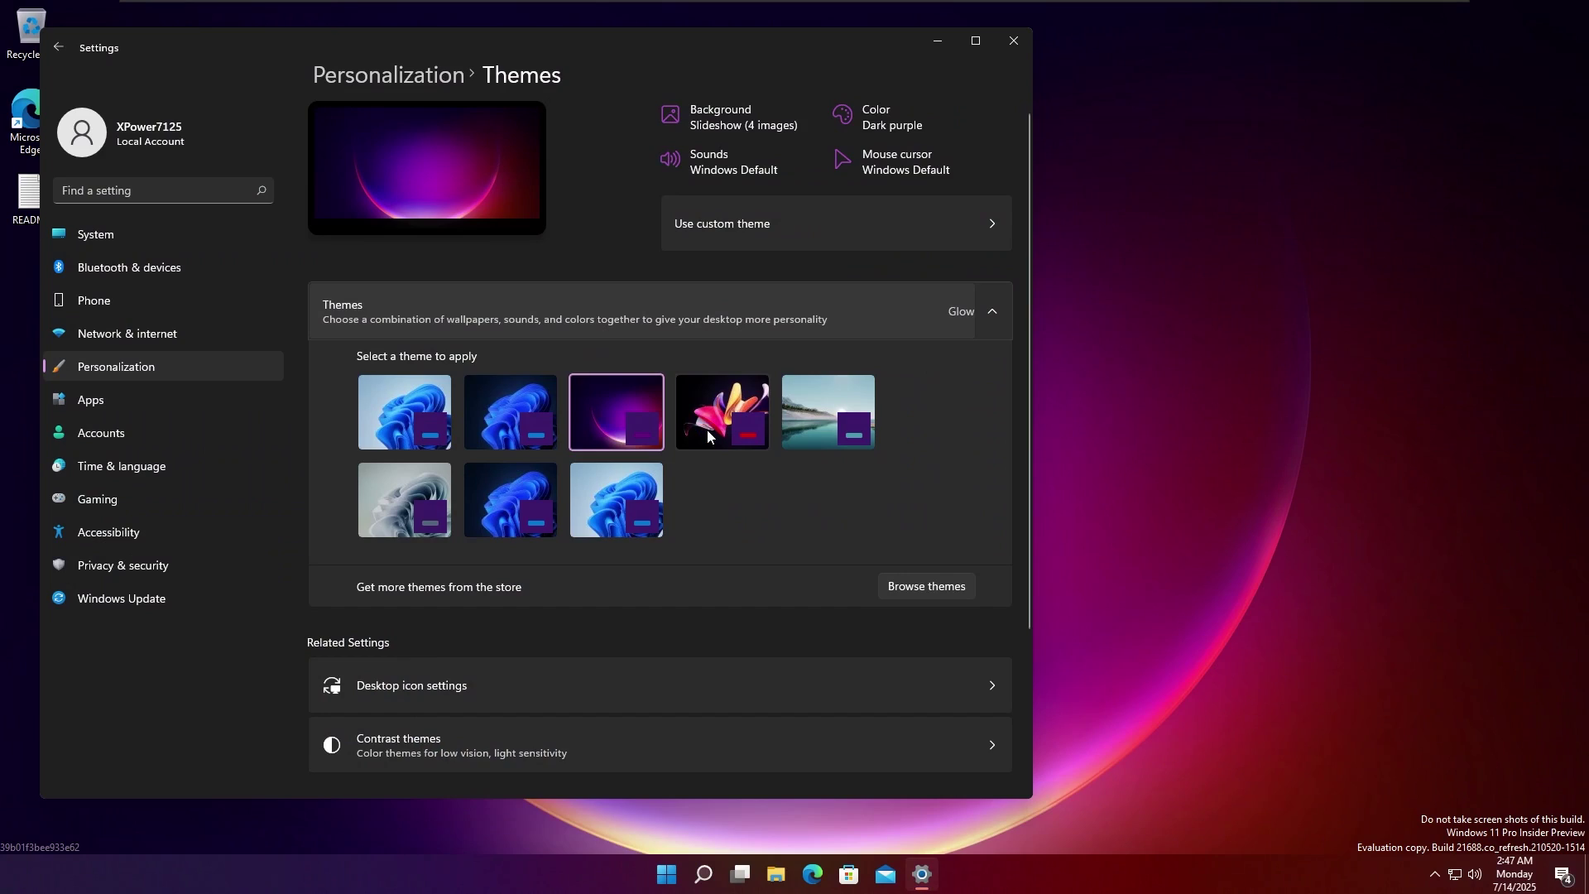
- Apply the Captured Motion theme, preview it on the desktop with the Start menu open, and return to the themes
left_click(707, 431)
key("super+d")
key("super")
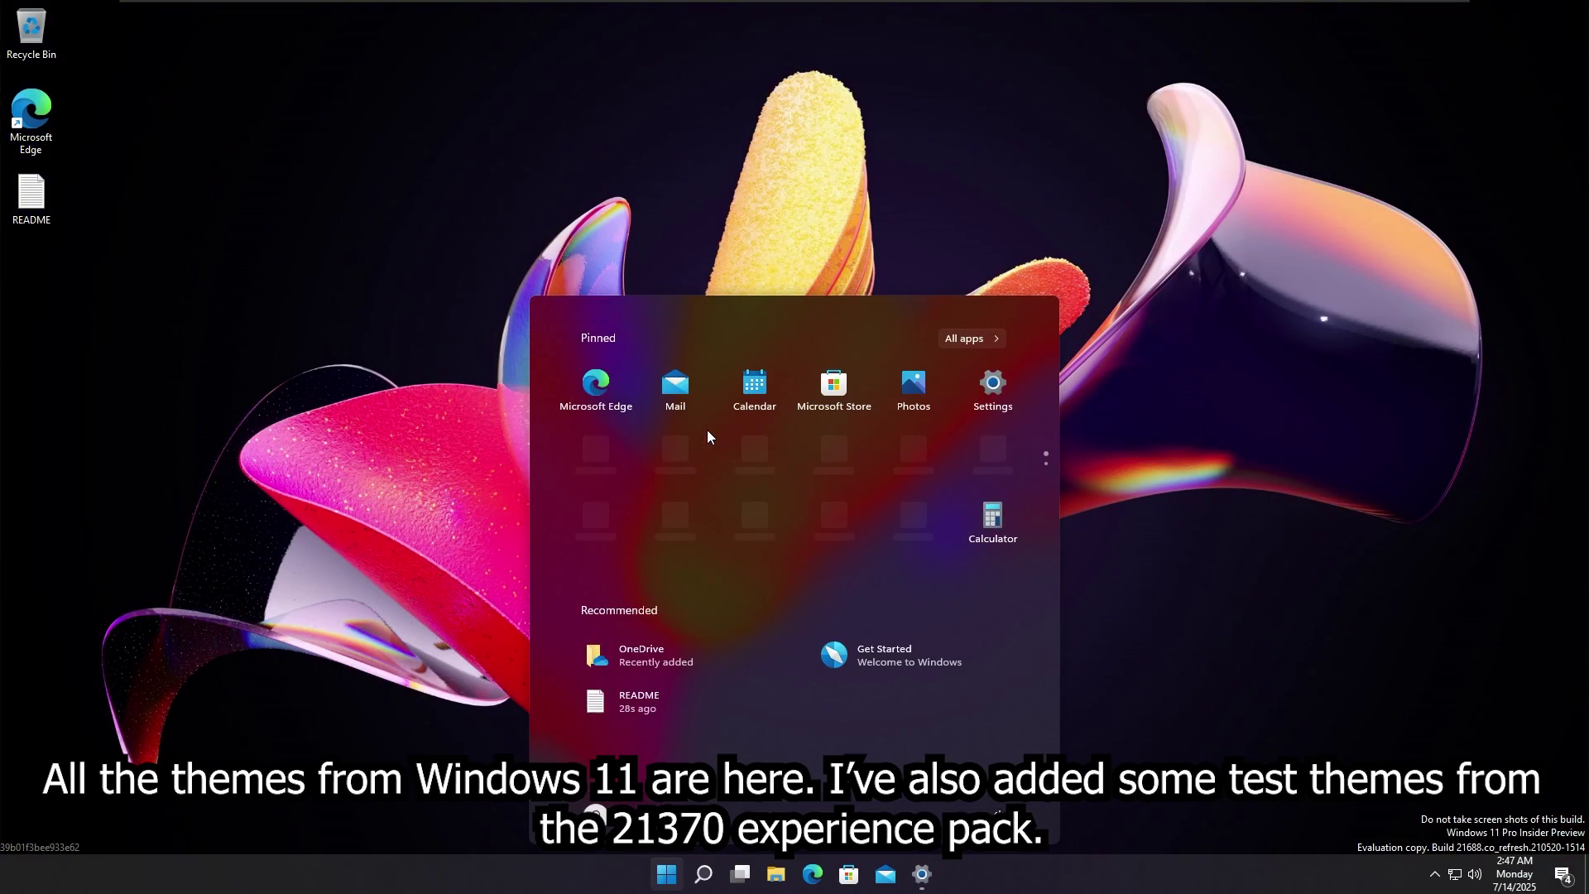
key("super+d")
- Apply the Sunrise theme, preview it on the desktop and Start menu, and return to the themes
left_click(823, 434)
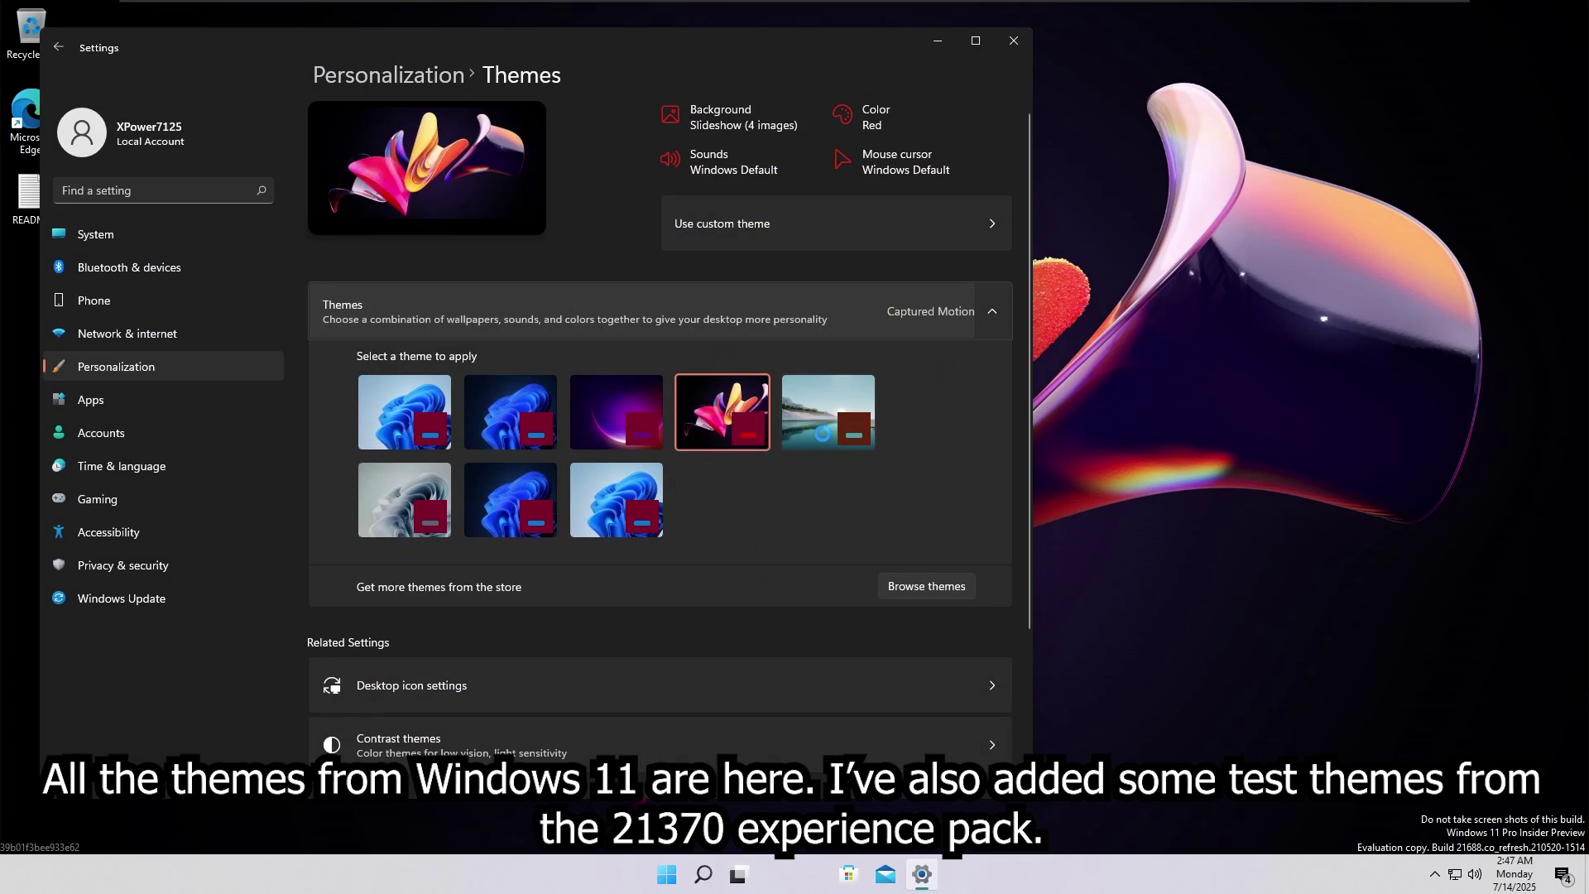
key("super+d")
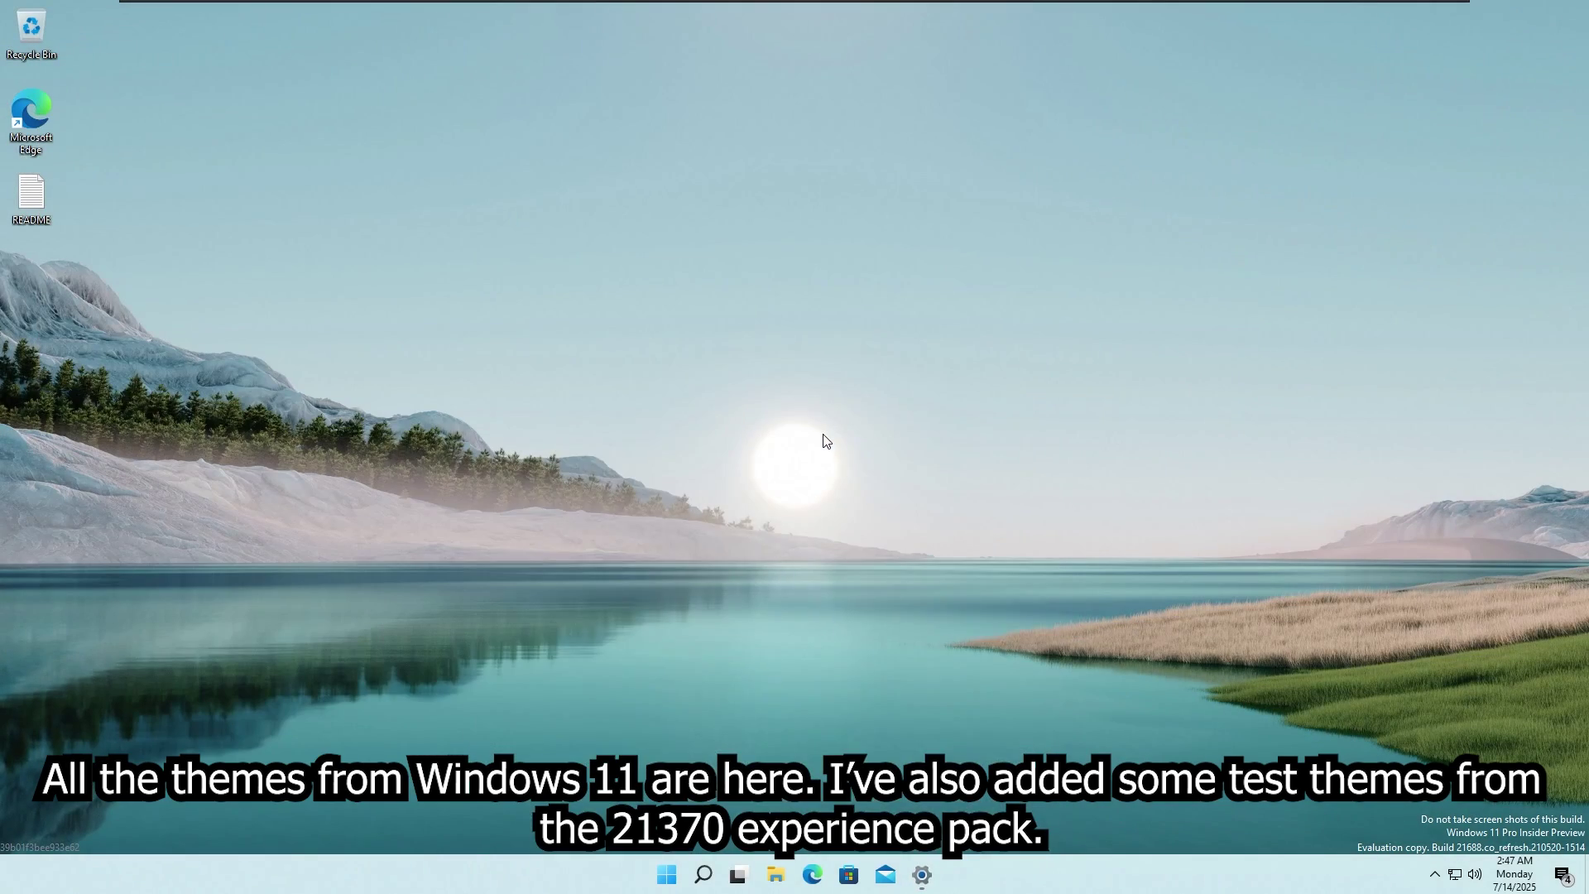
key("super")
key("super+d")
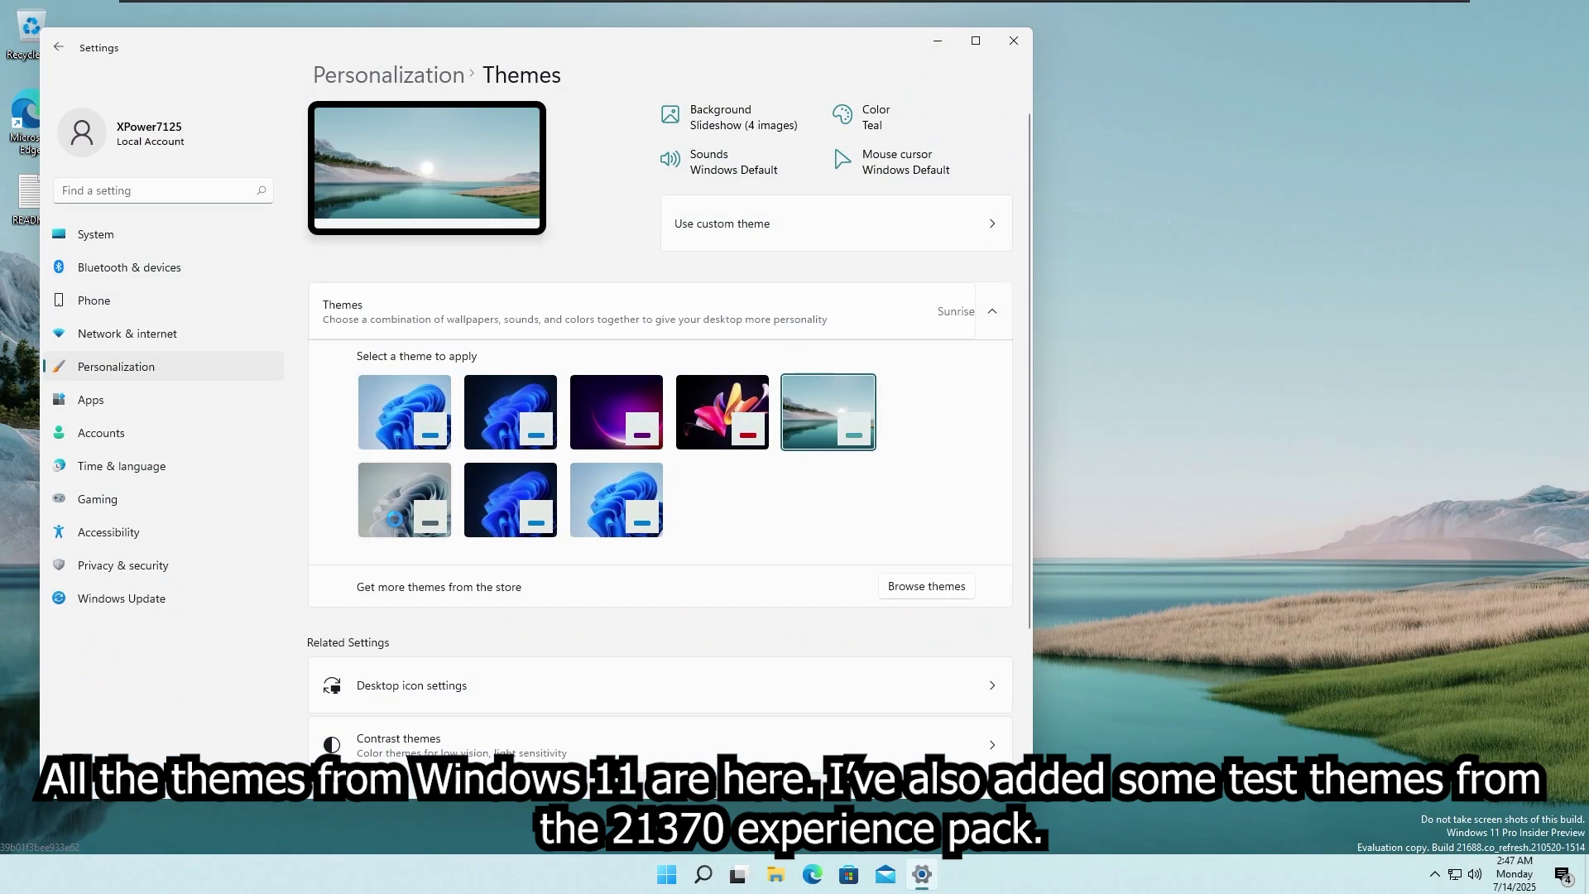
- Apply the Flow theme, preview it on the desktop and Start menu, and return to the themes
left_click(395, 523)
key("super+d")
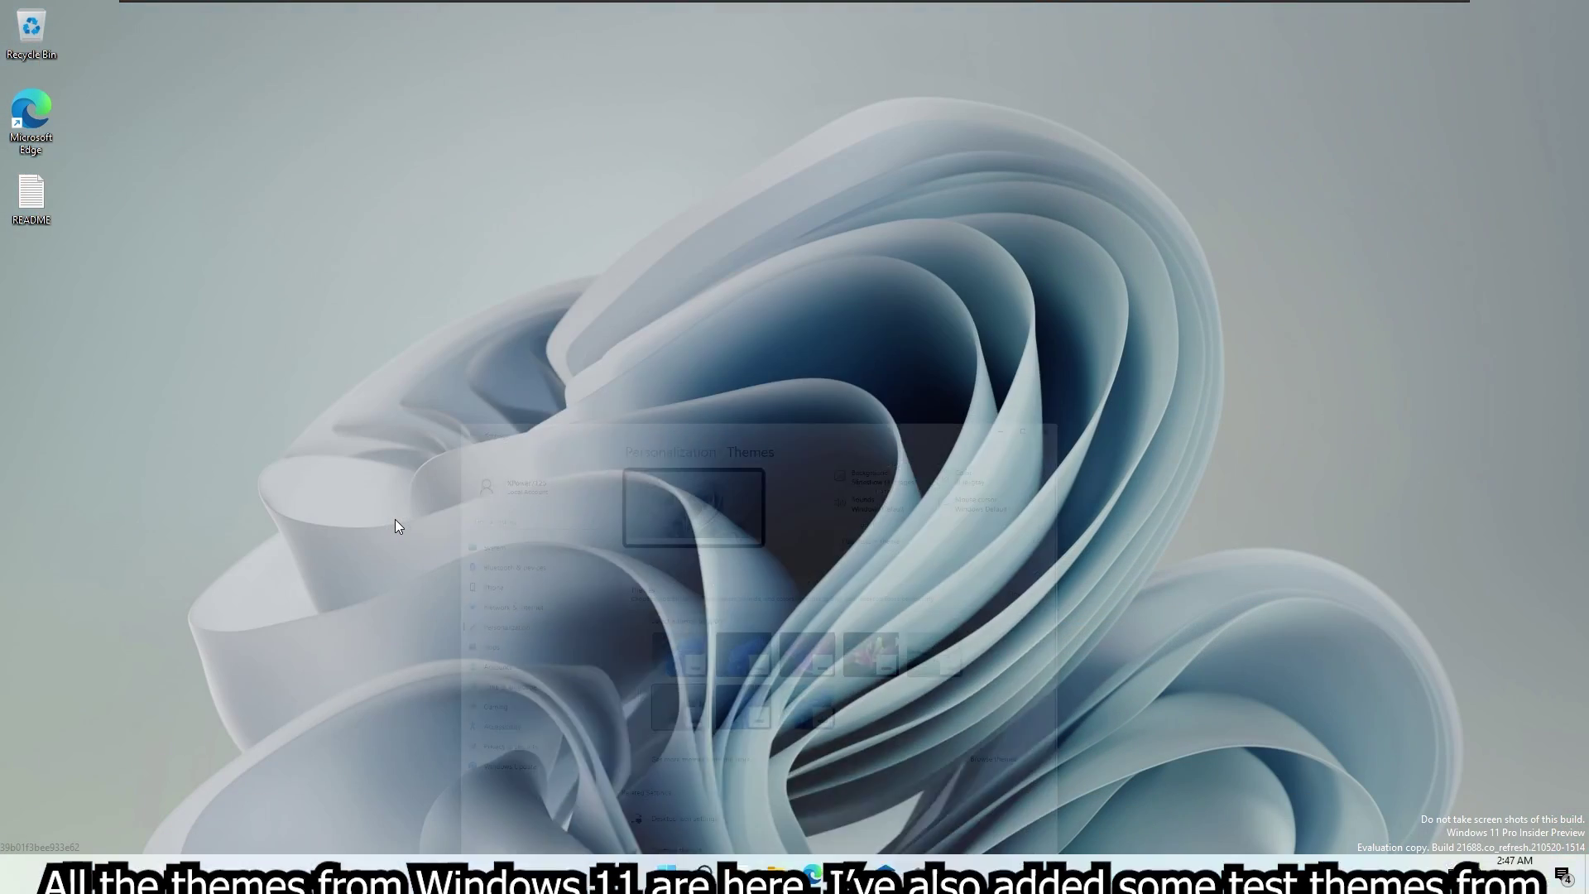
key("super")
key("super+d")
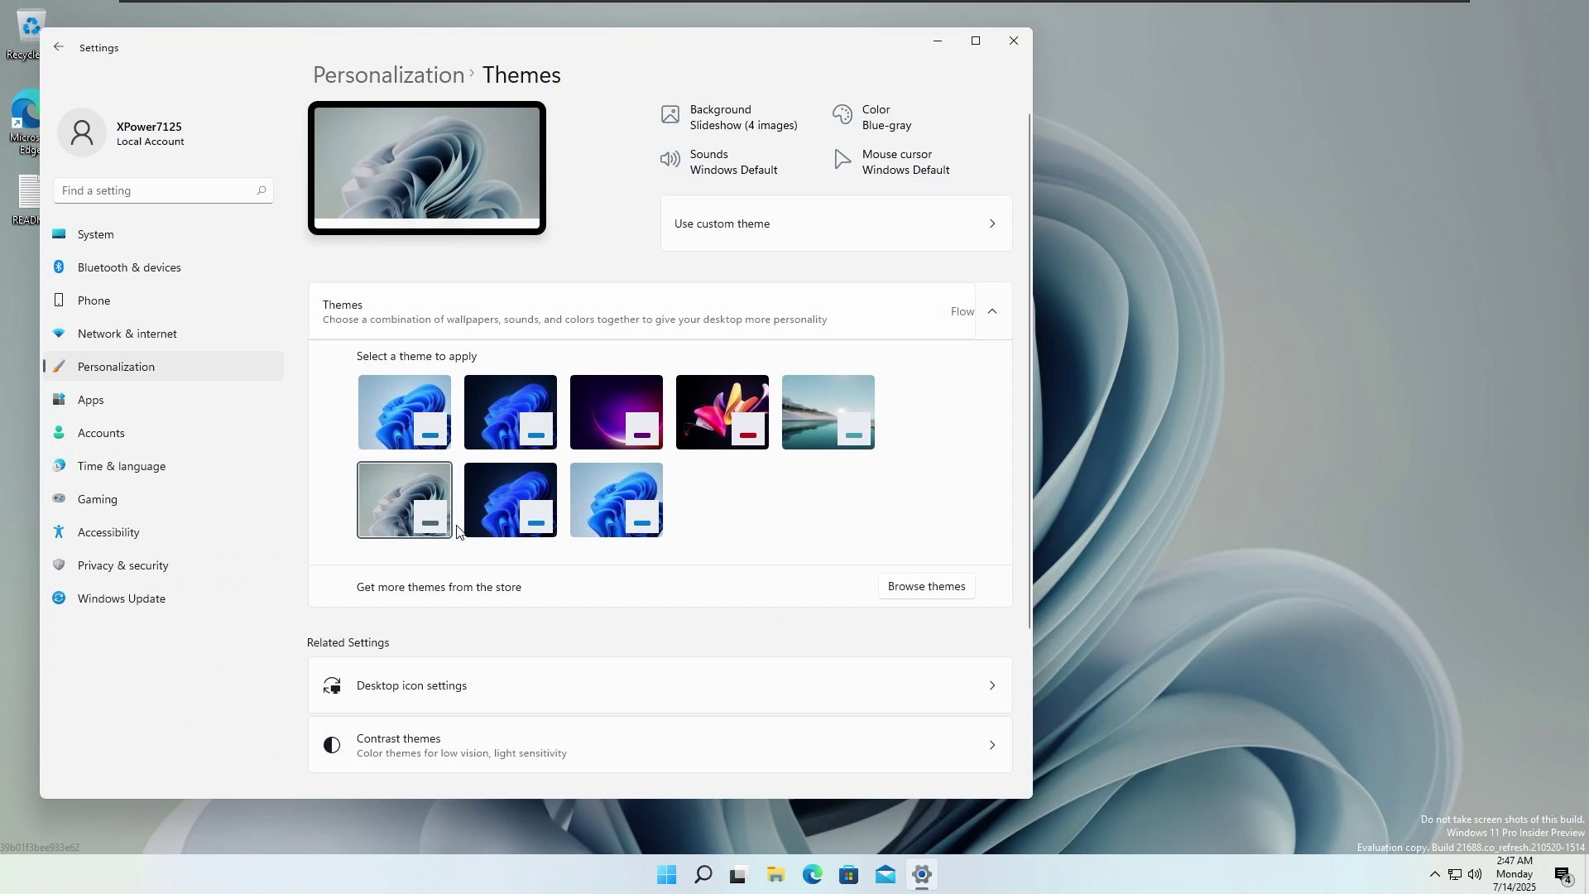
- Try the second-row dark bloom and Windows Light themes, apply the first light bloom theme, and close Settings
left_click(502, 498)
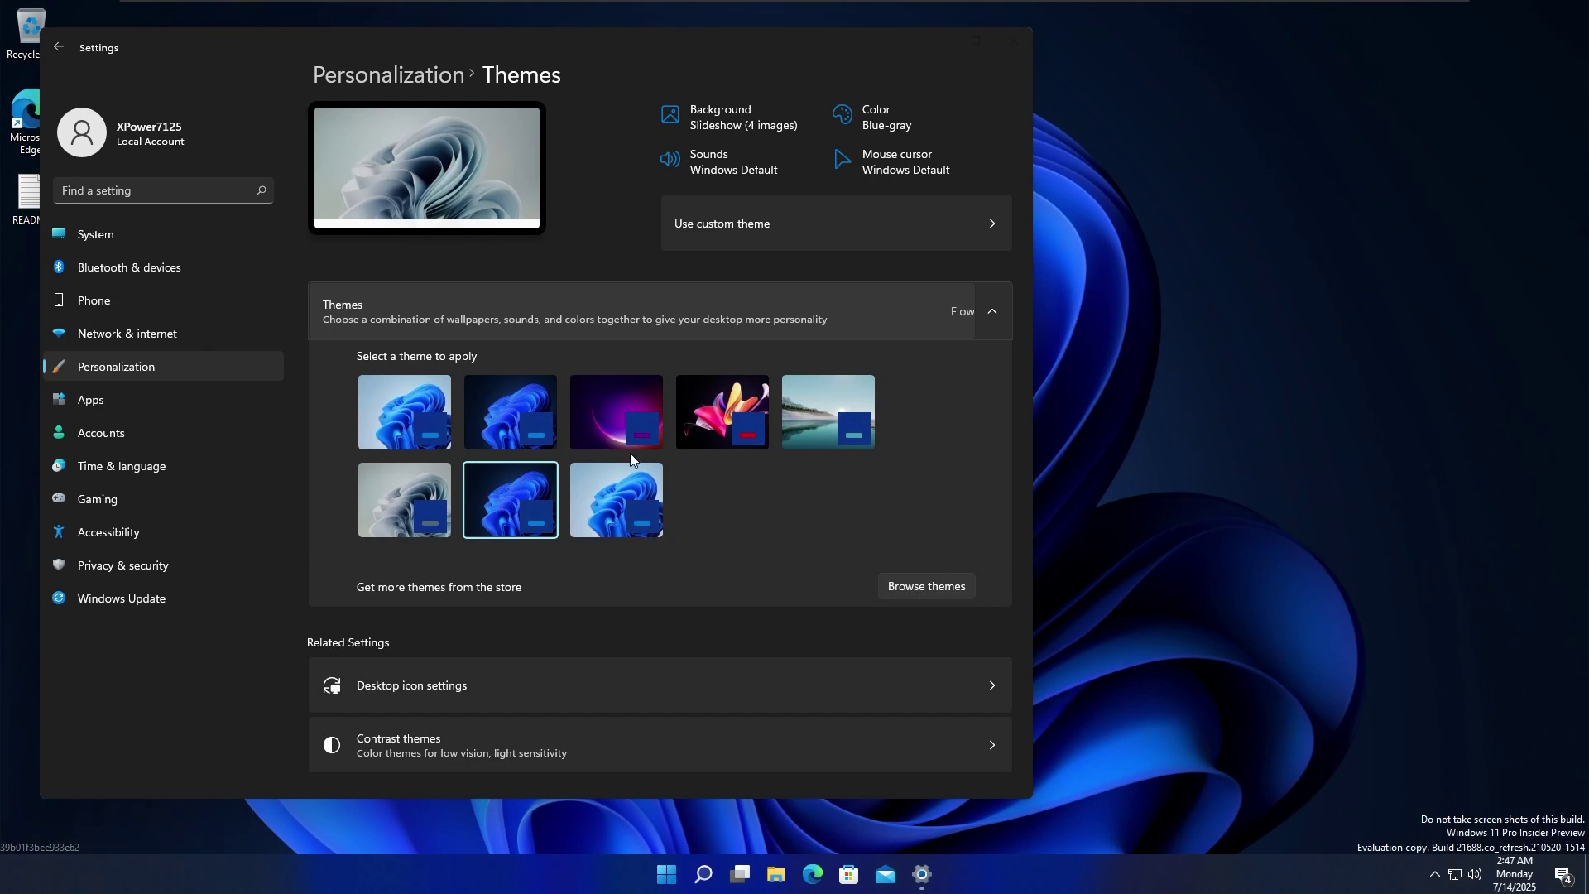
left_click(620, 518)
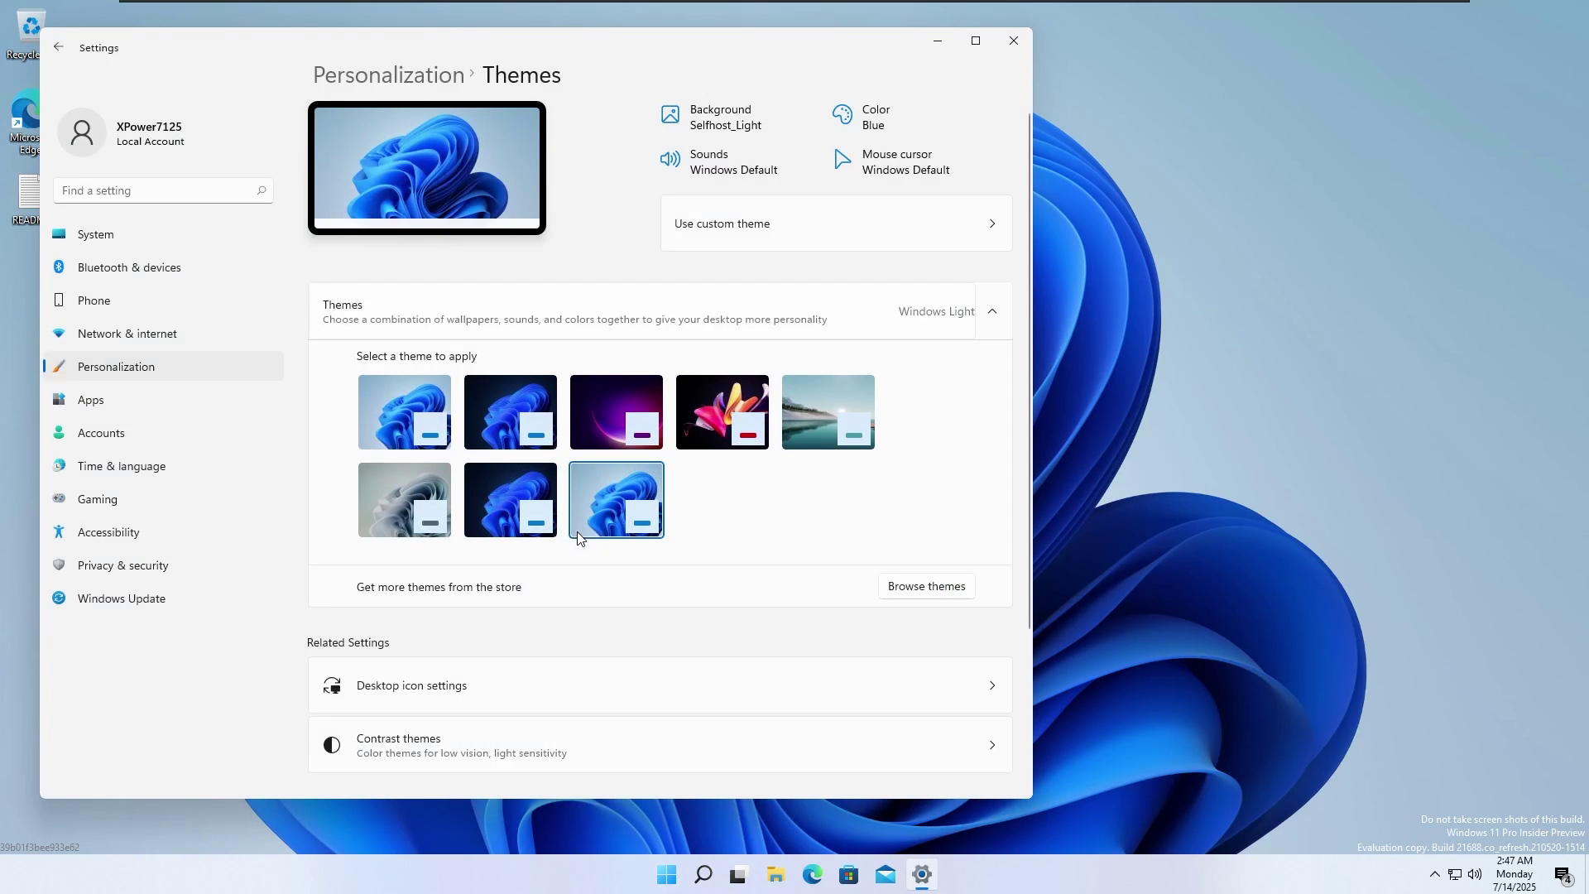
left_click(508, 518)
left_click(397, 412)
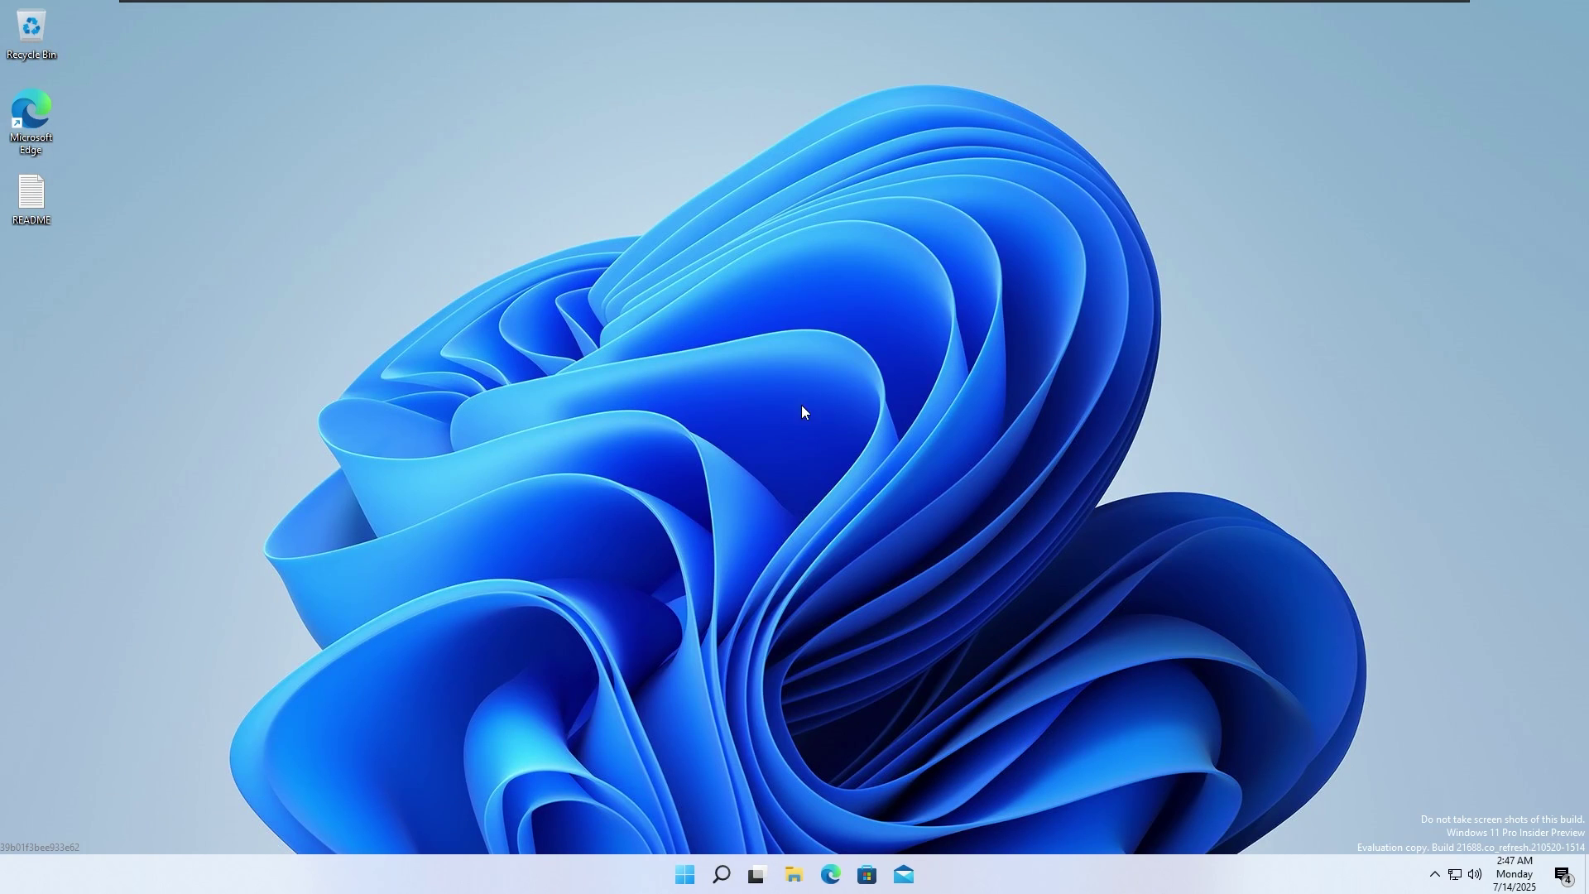
- Open the action center to view its notifications and quick actions, and turn on Night light
key("super+n")
left_click(1293, 777)
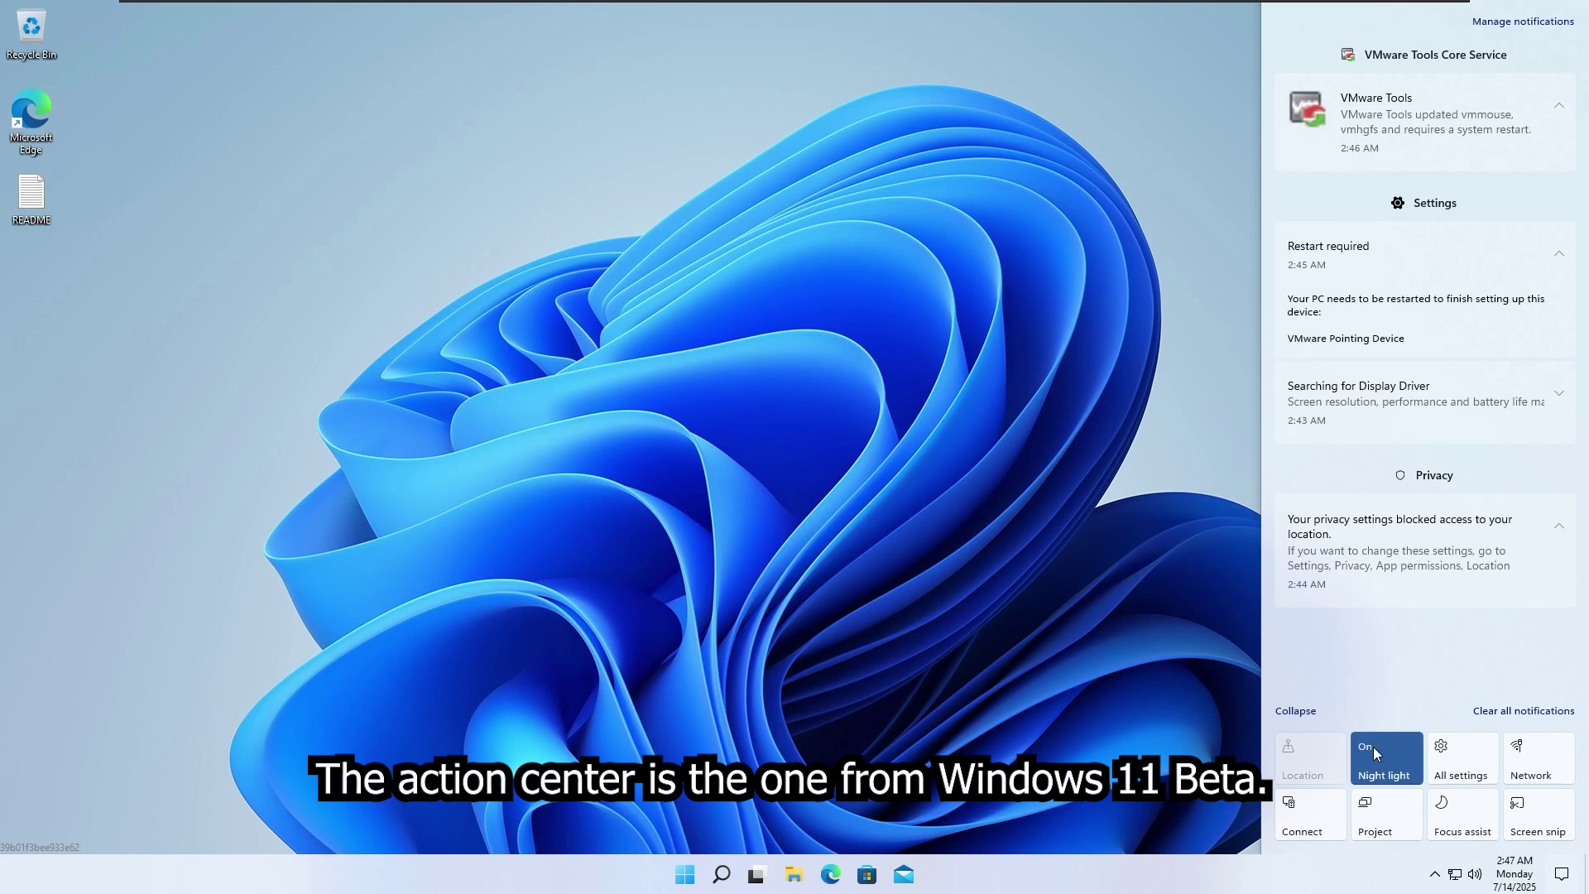
- Open all settings from the action center, apply the dark blue bloom theme under Personalization, and close Settings
left_click(1458, 751)
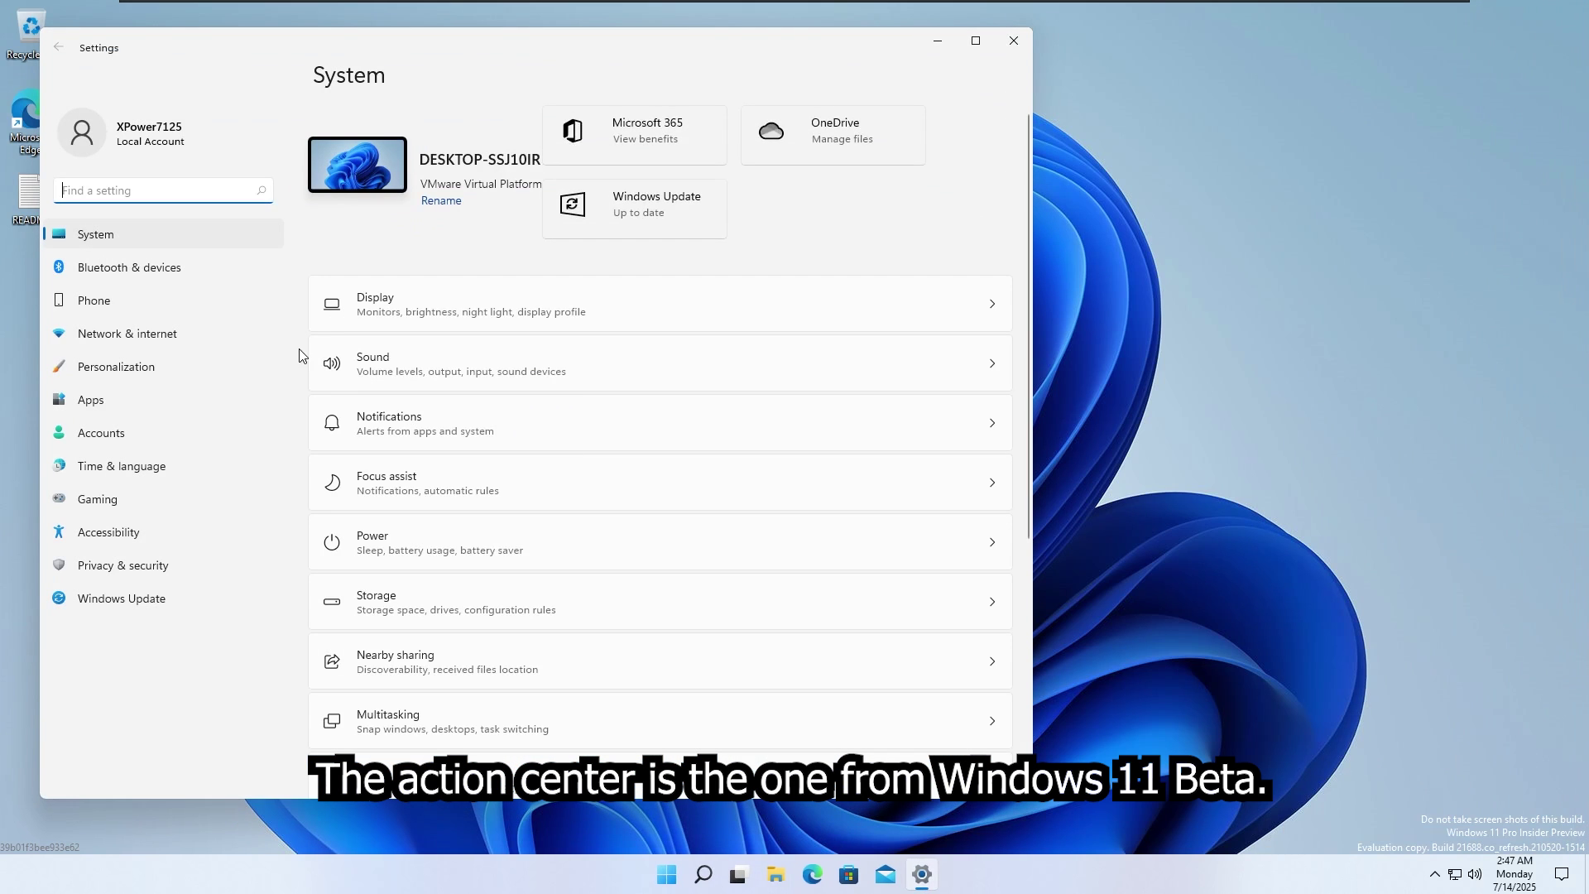
left_click(147, 364)
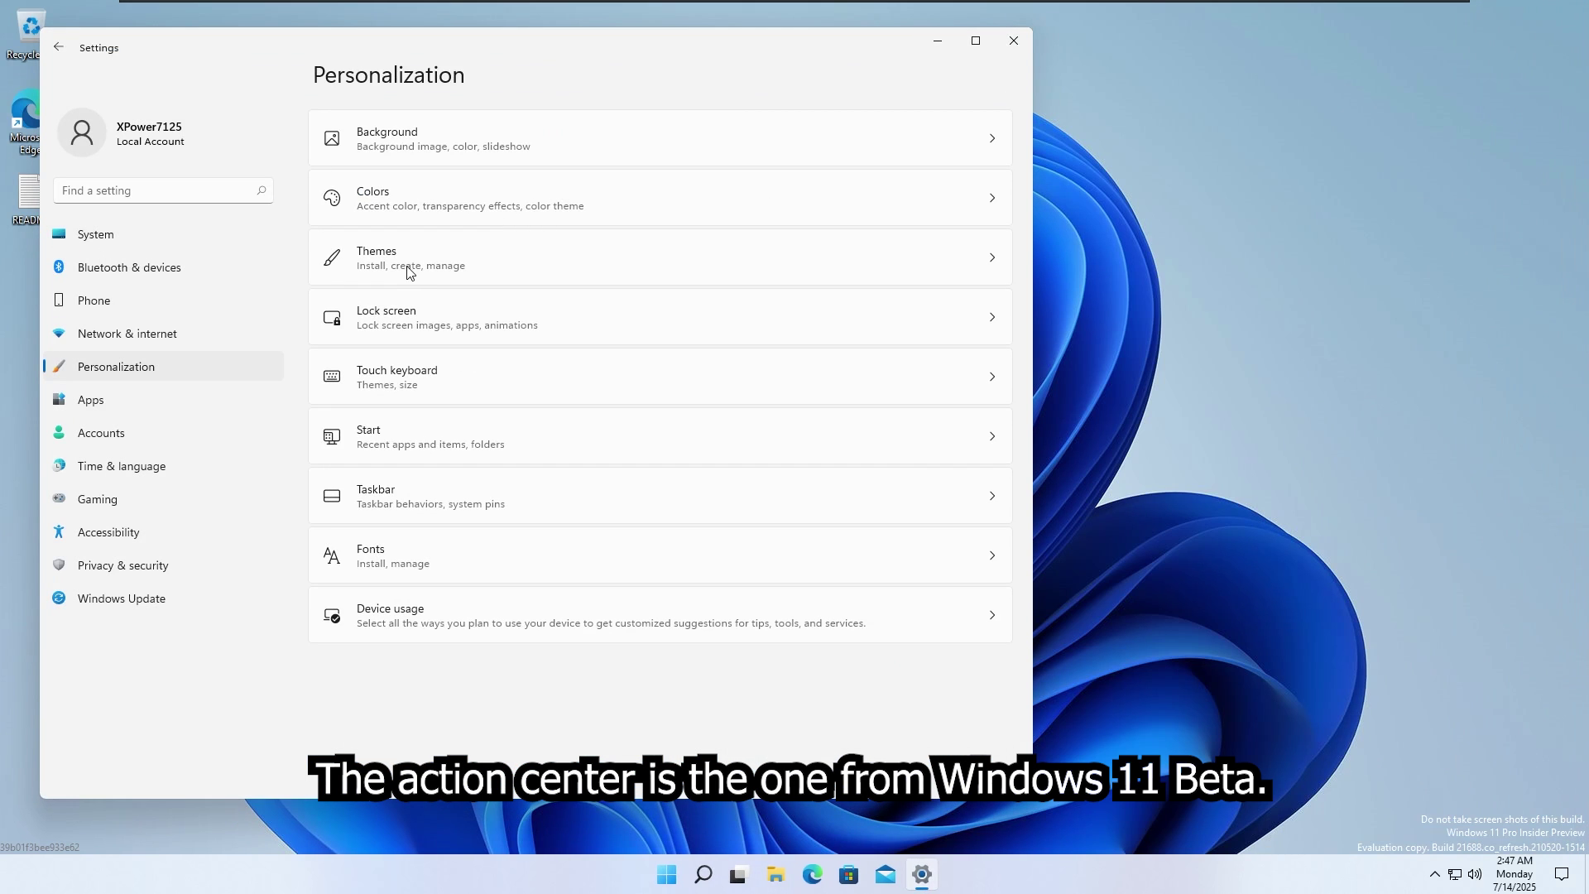
left_click(473, 269)
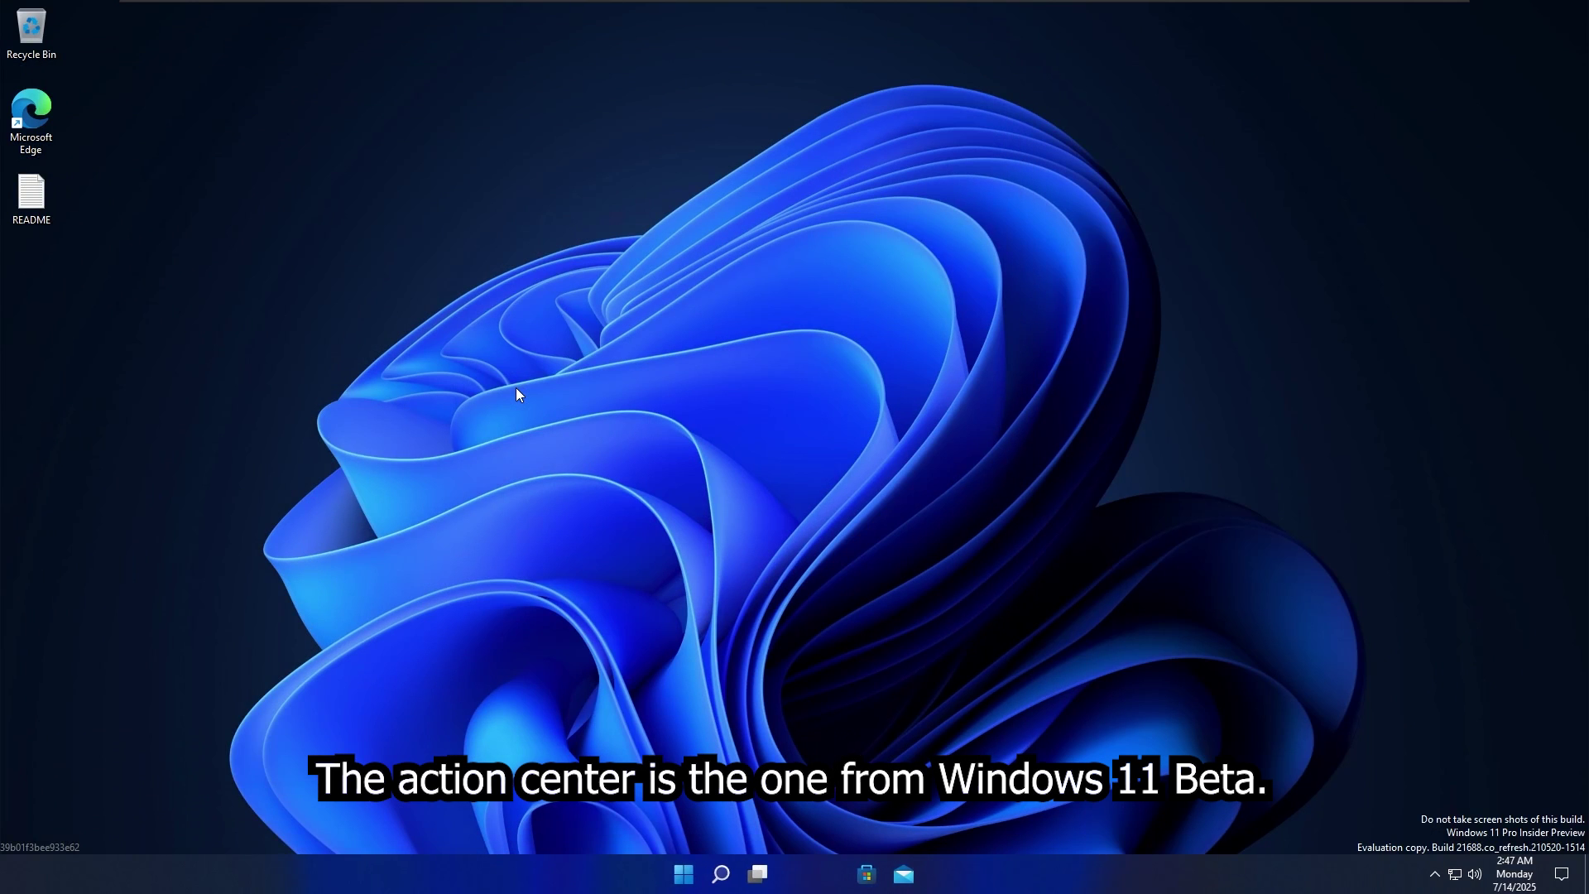
- Run winver to view the Windows version and build information, and close the About Windows dialog
key("super+r")
type("winver")
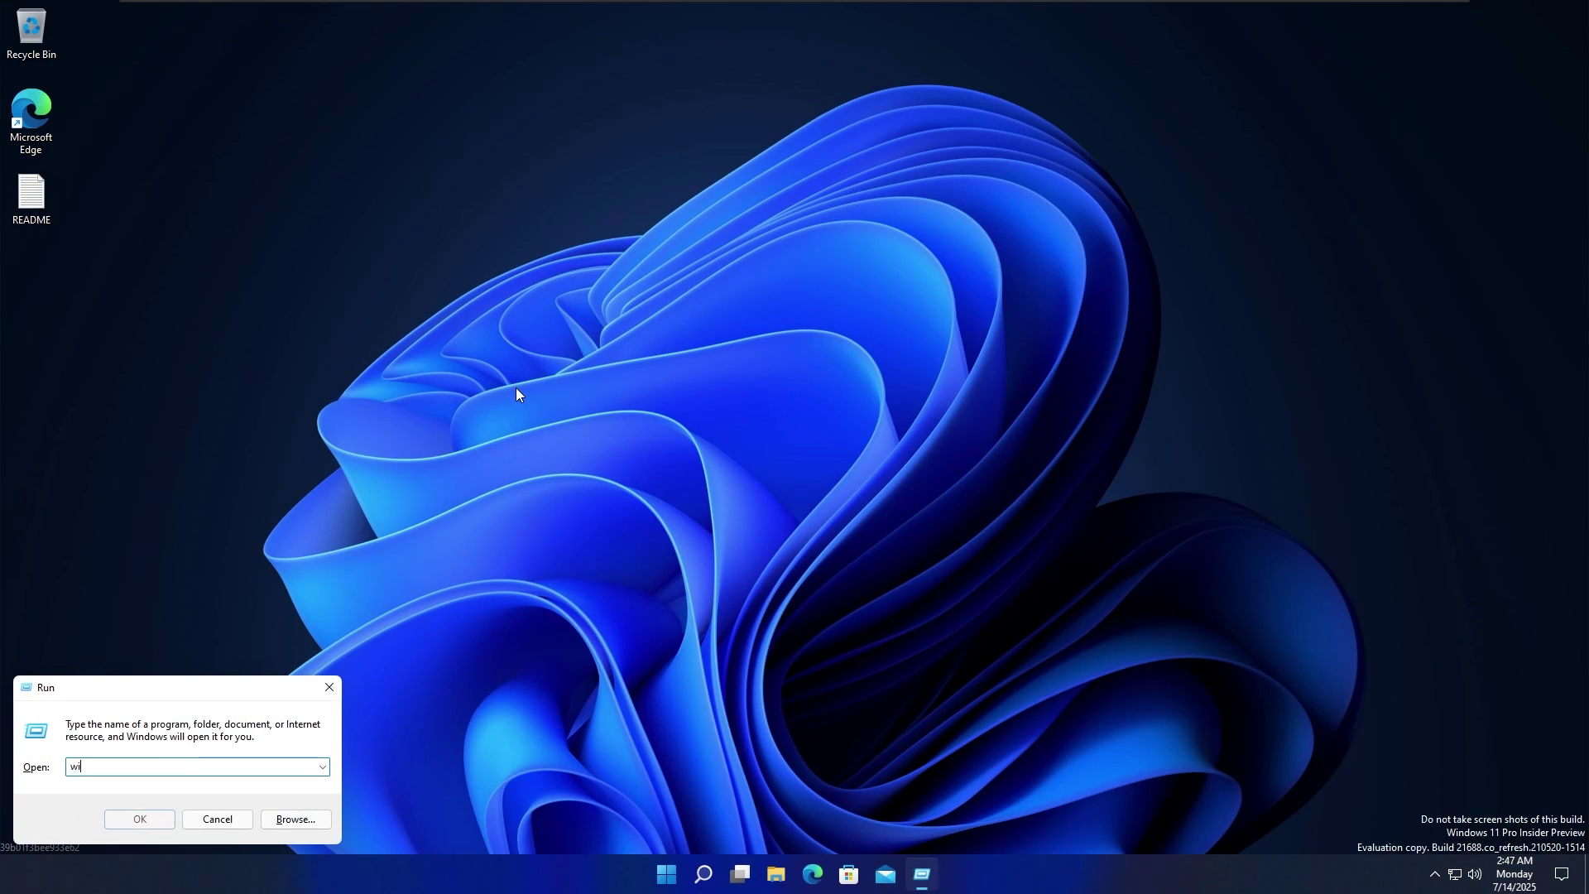
key("Return")
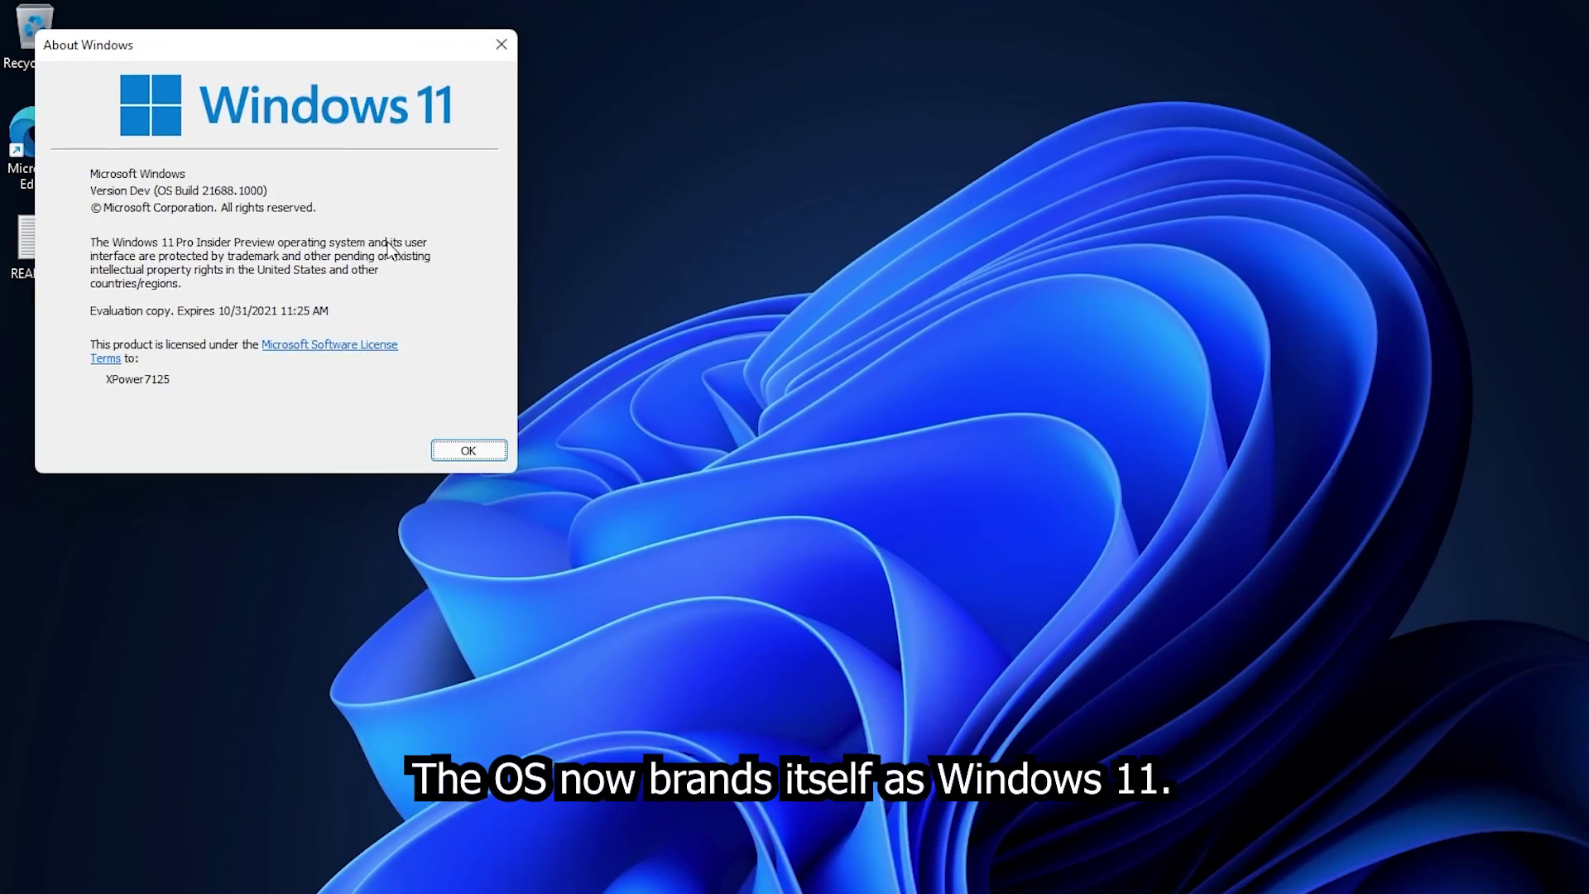
key("Return")
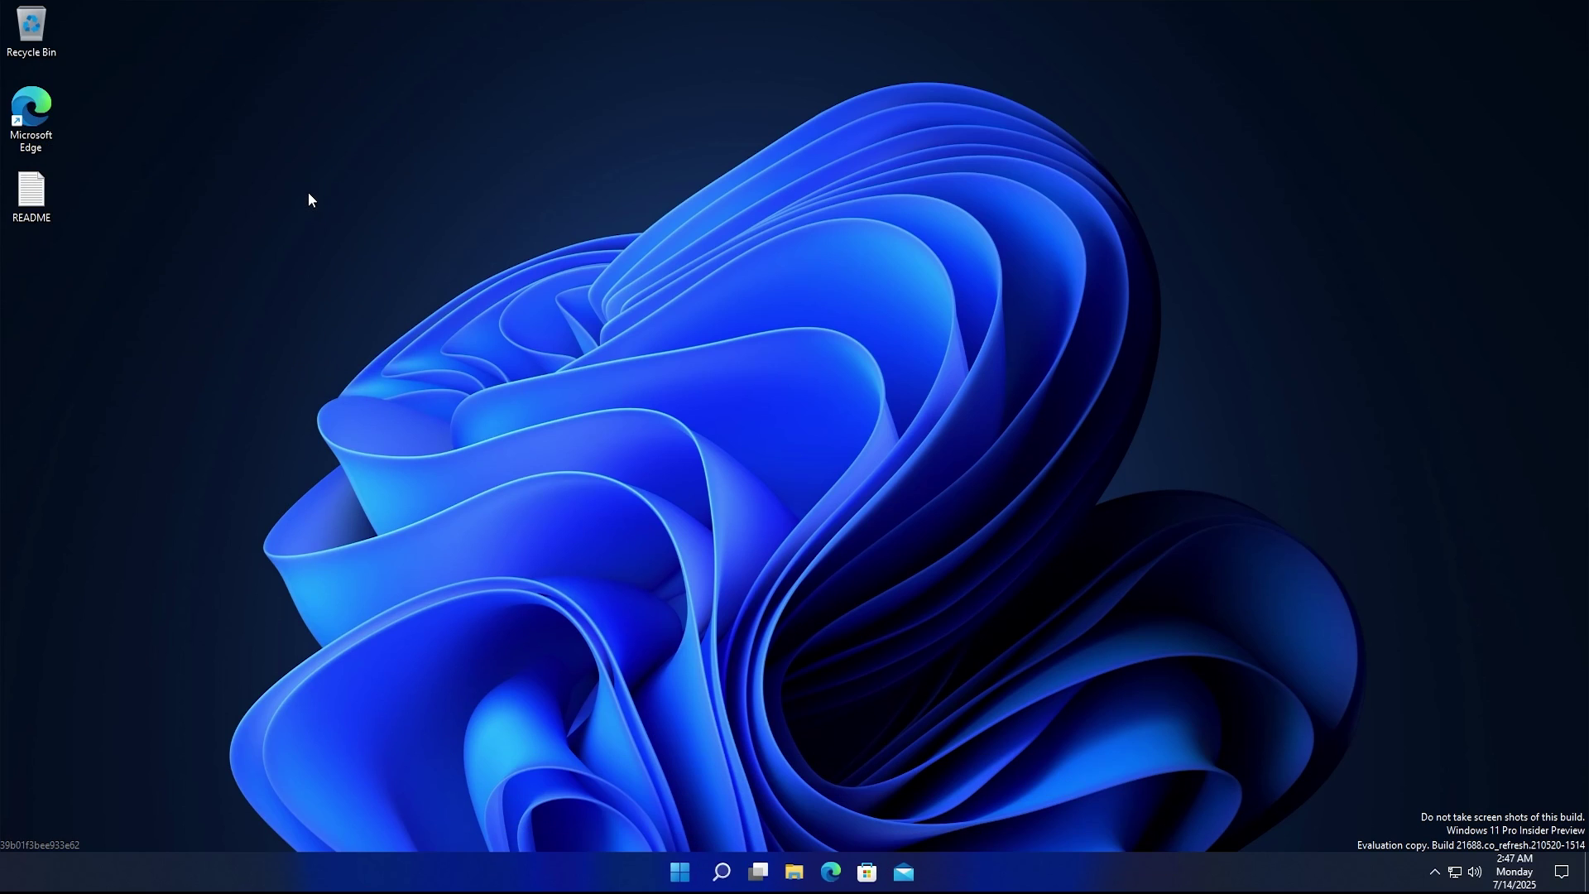
- Run control to open Control Panel and view its System and Security category
key("super+r")
type("control")
key("Return")
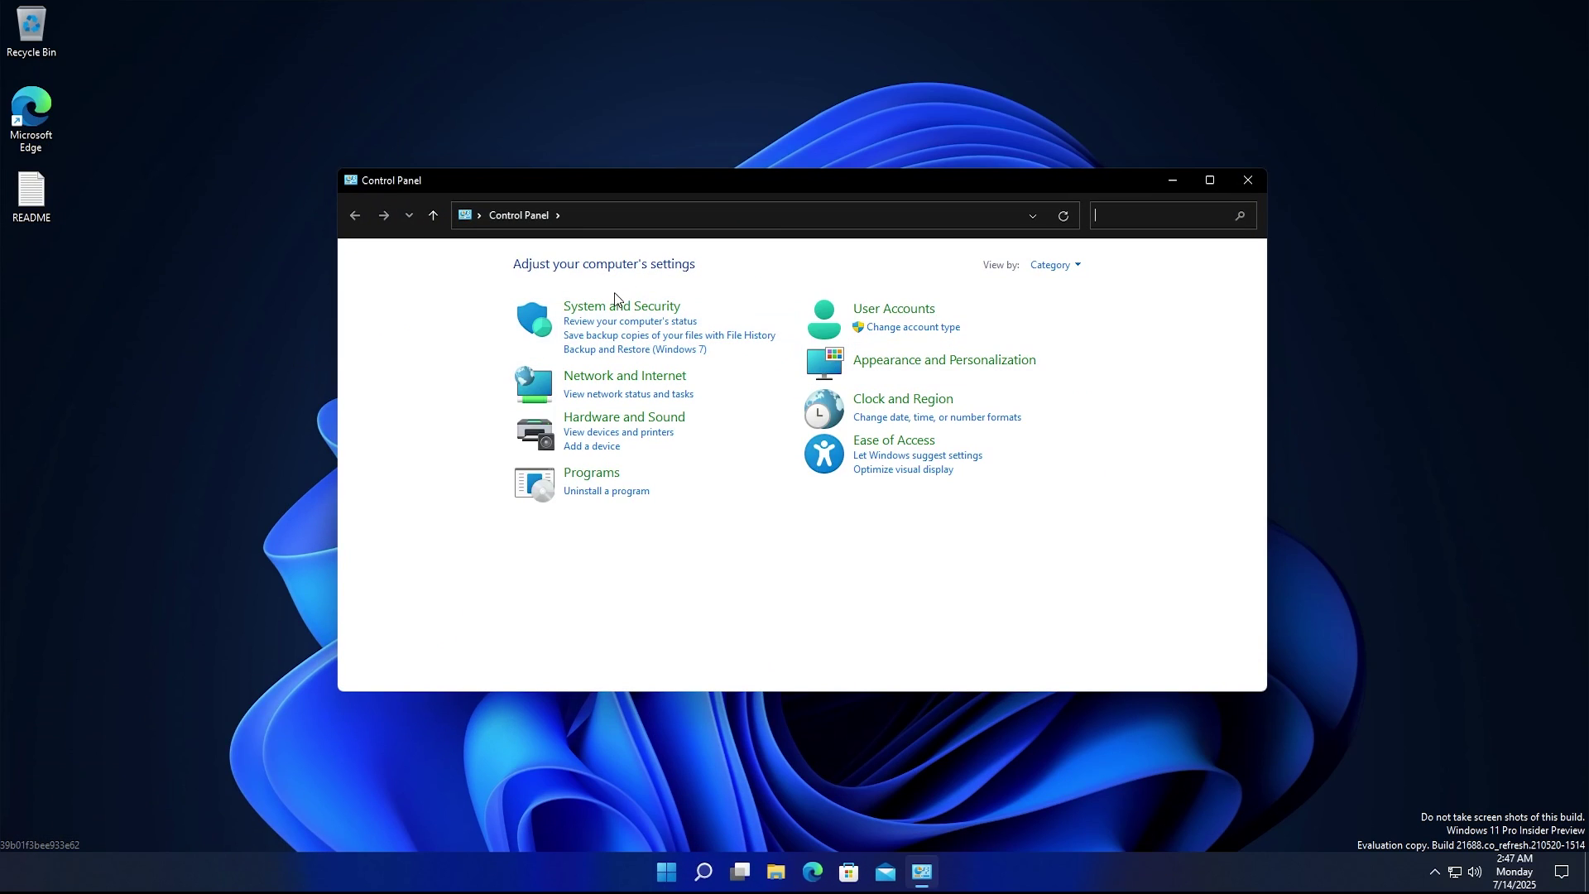
left_click(593, 304)
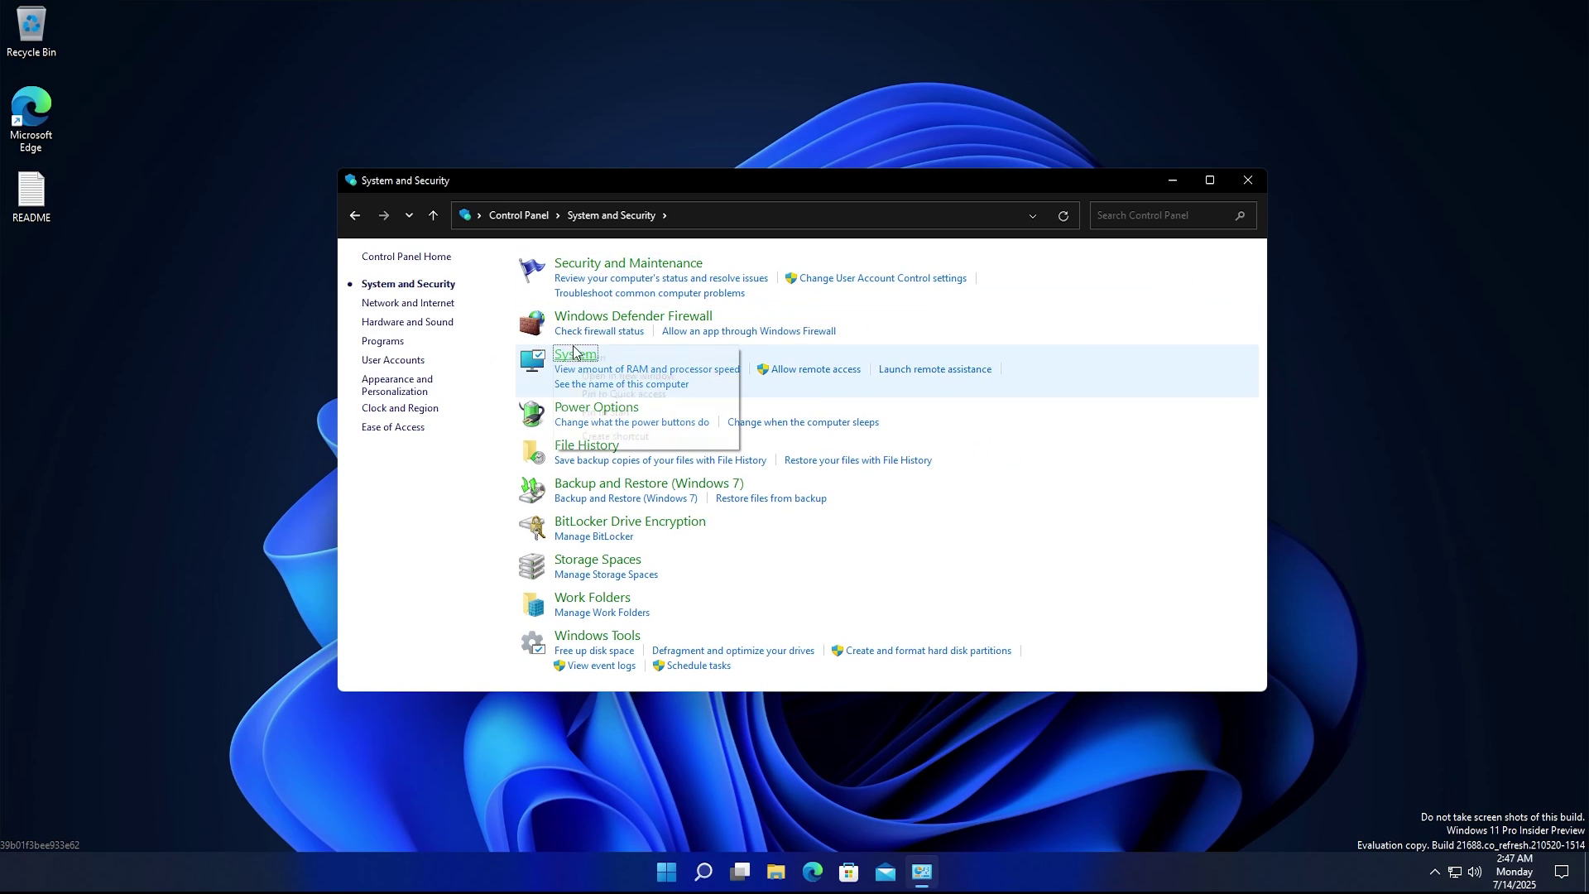
- Open System from Control Panel, read the device and Windows specifications on the About page, and close the File Explorer window
left_click(619, 365)
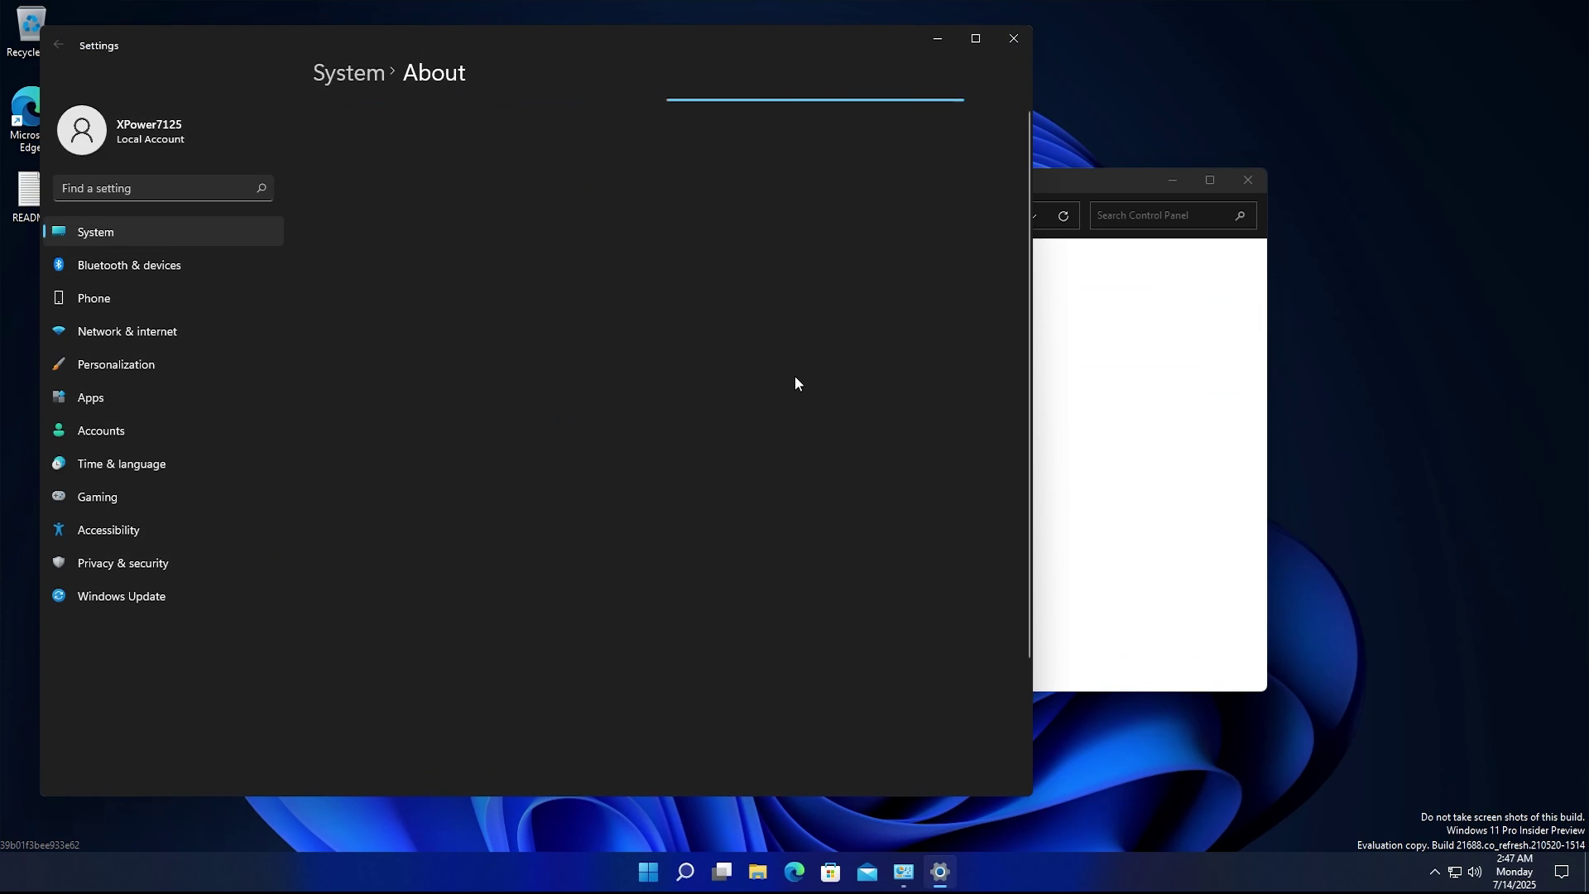
scroll(794, 383, "down", 3)
scroll(791, 386, "up", 2)
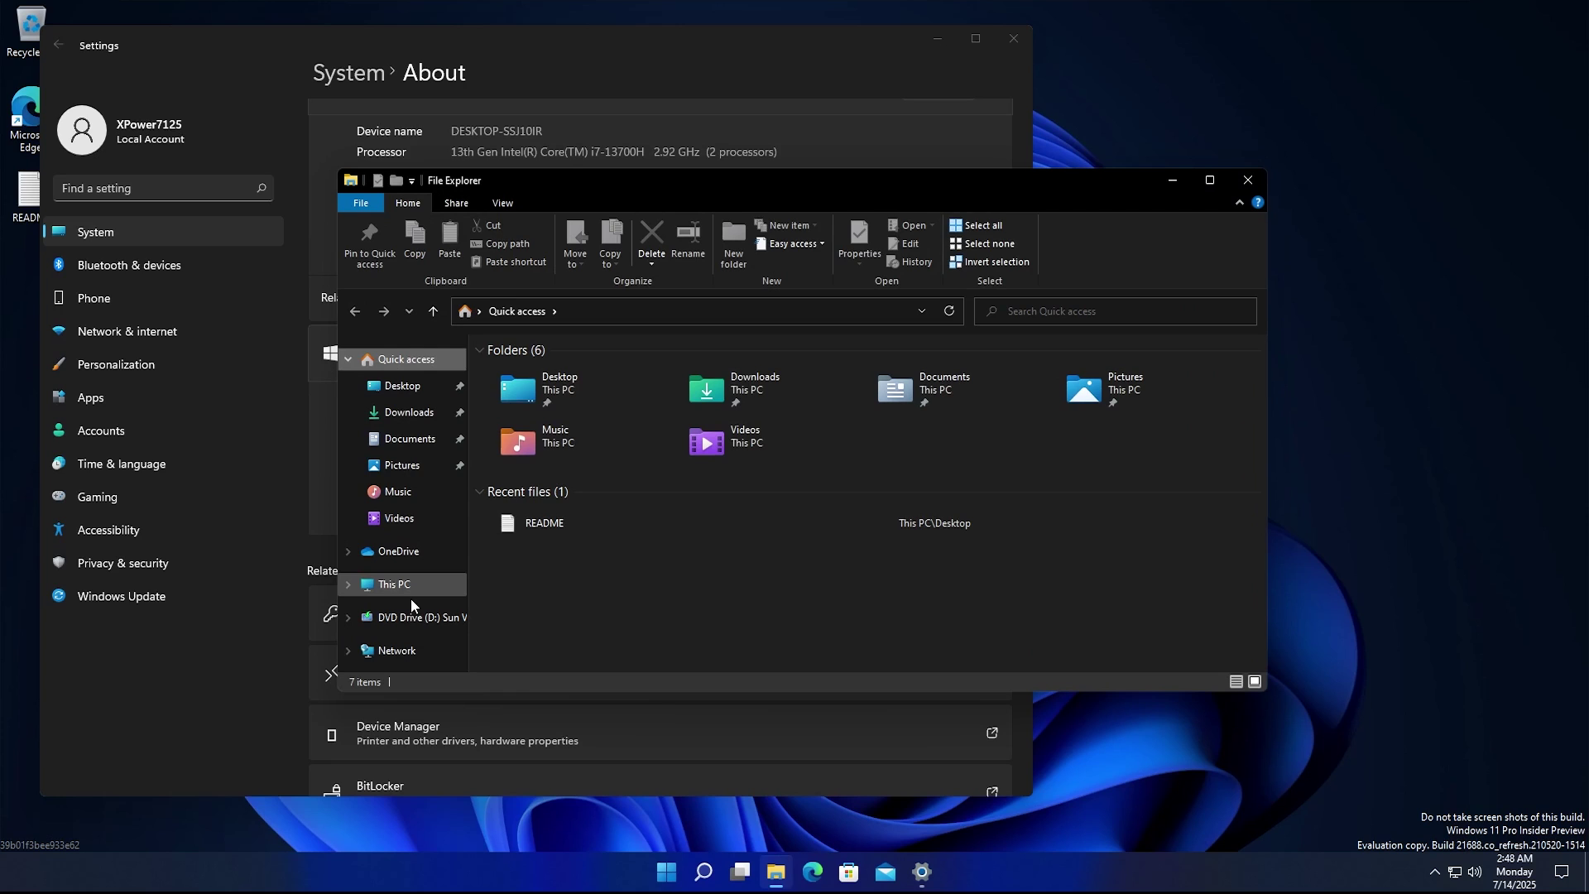
key("alt+F4")
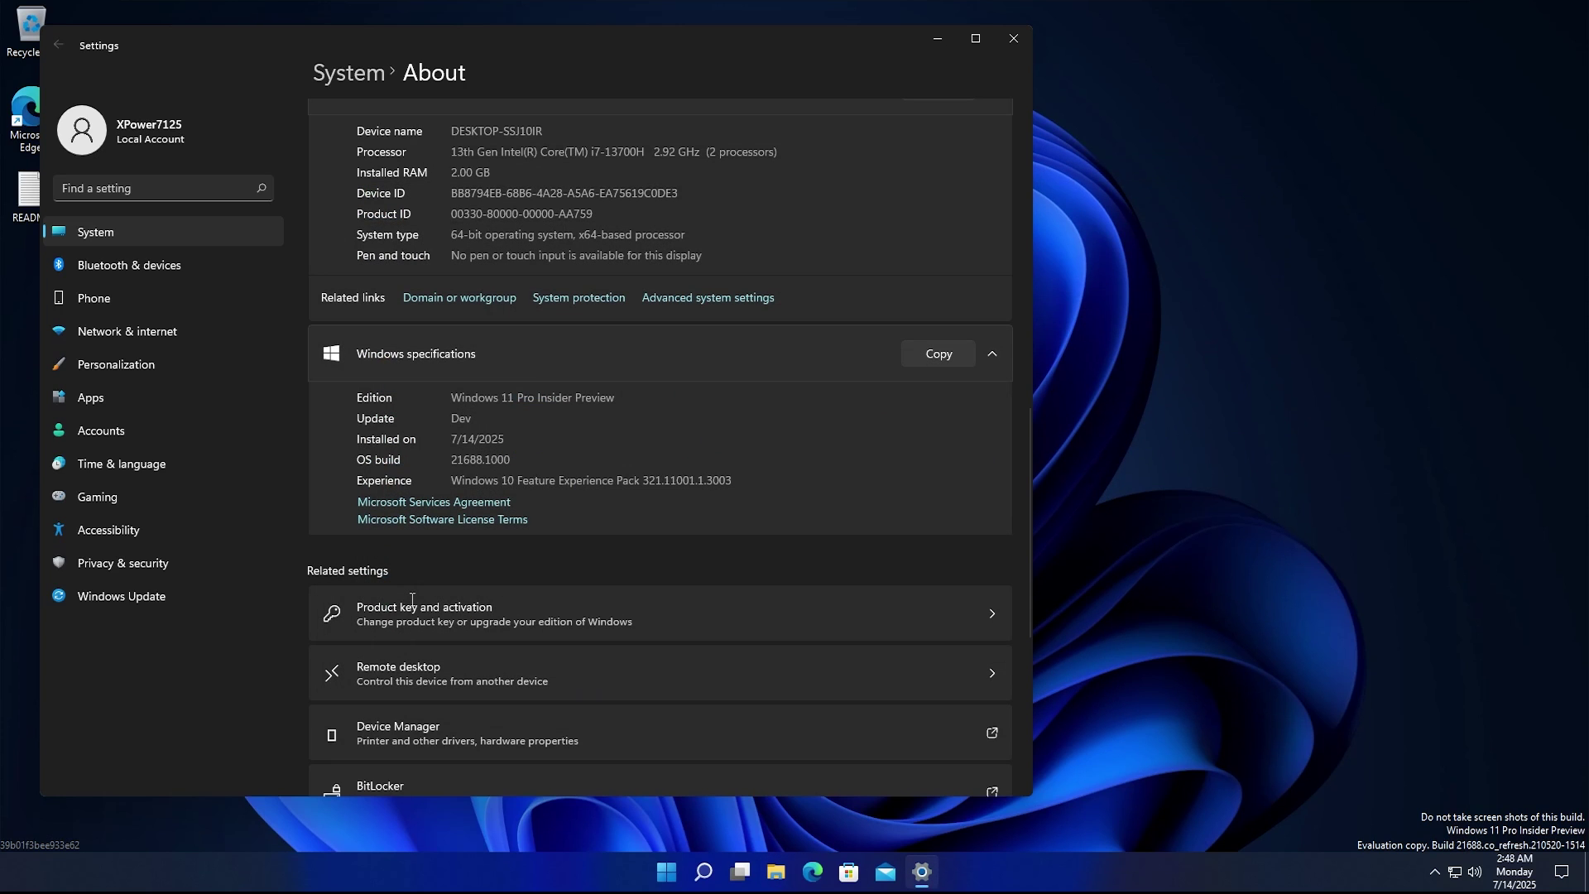
- View the Start options under Personalization and return to the Personalization page
left_click(91, 362)
left_click(464, 448)
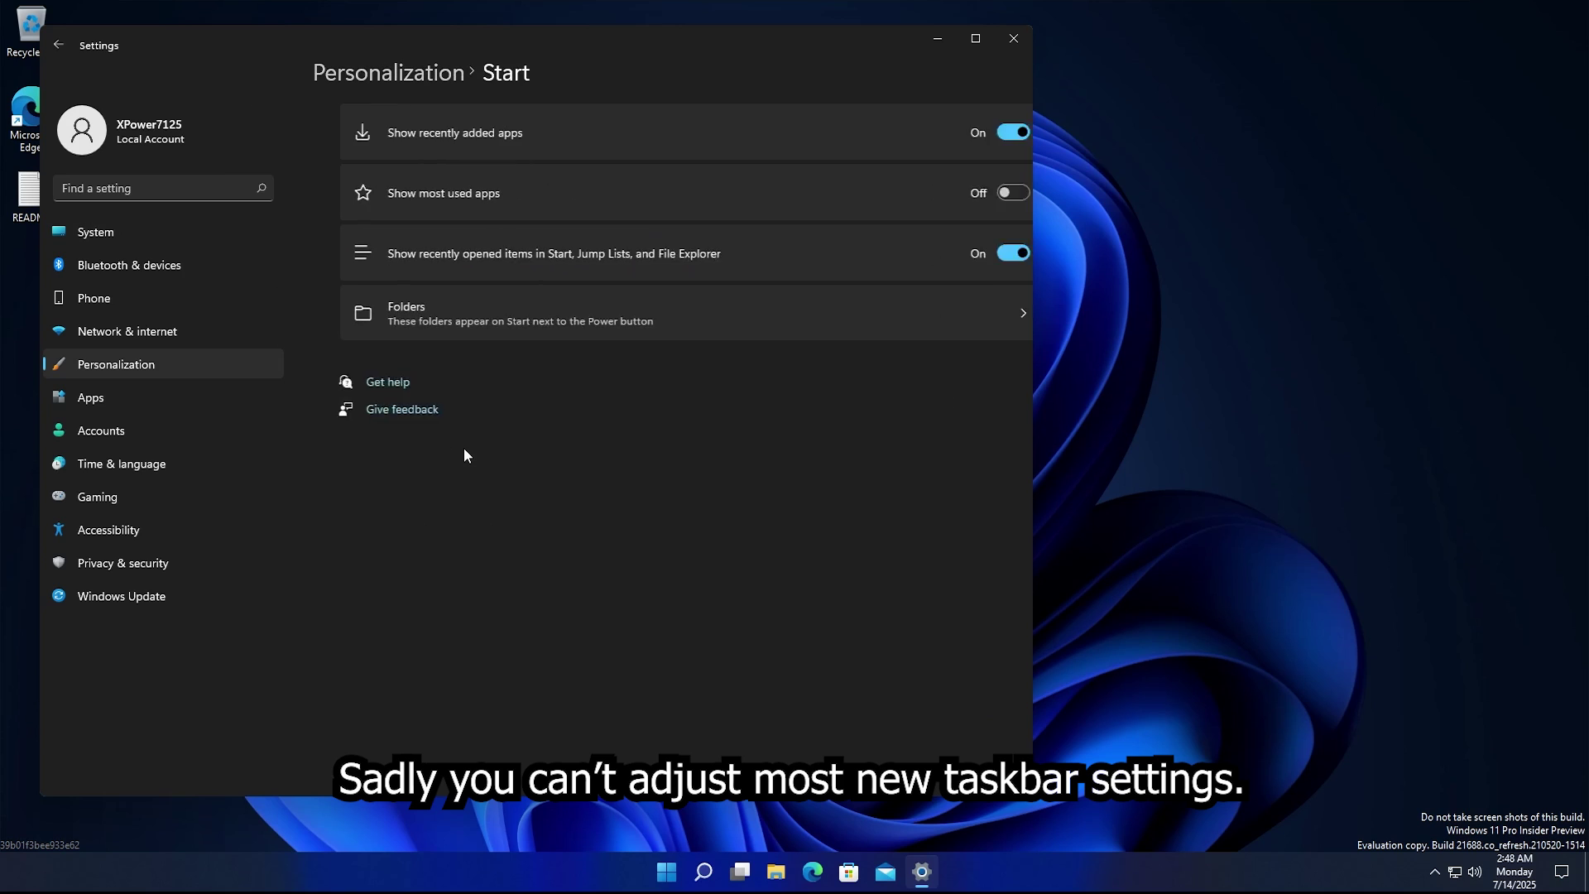
key("alt+Left")
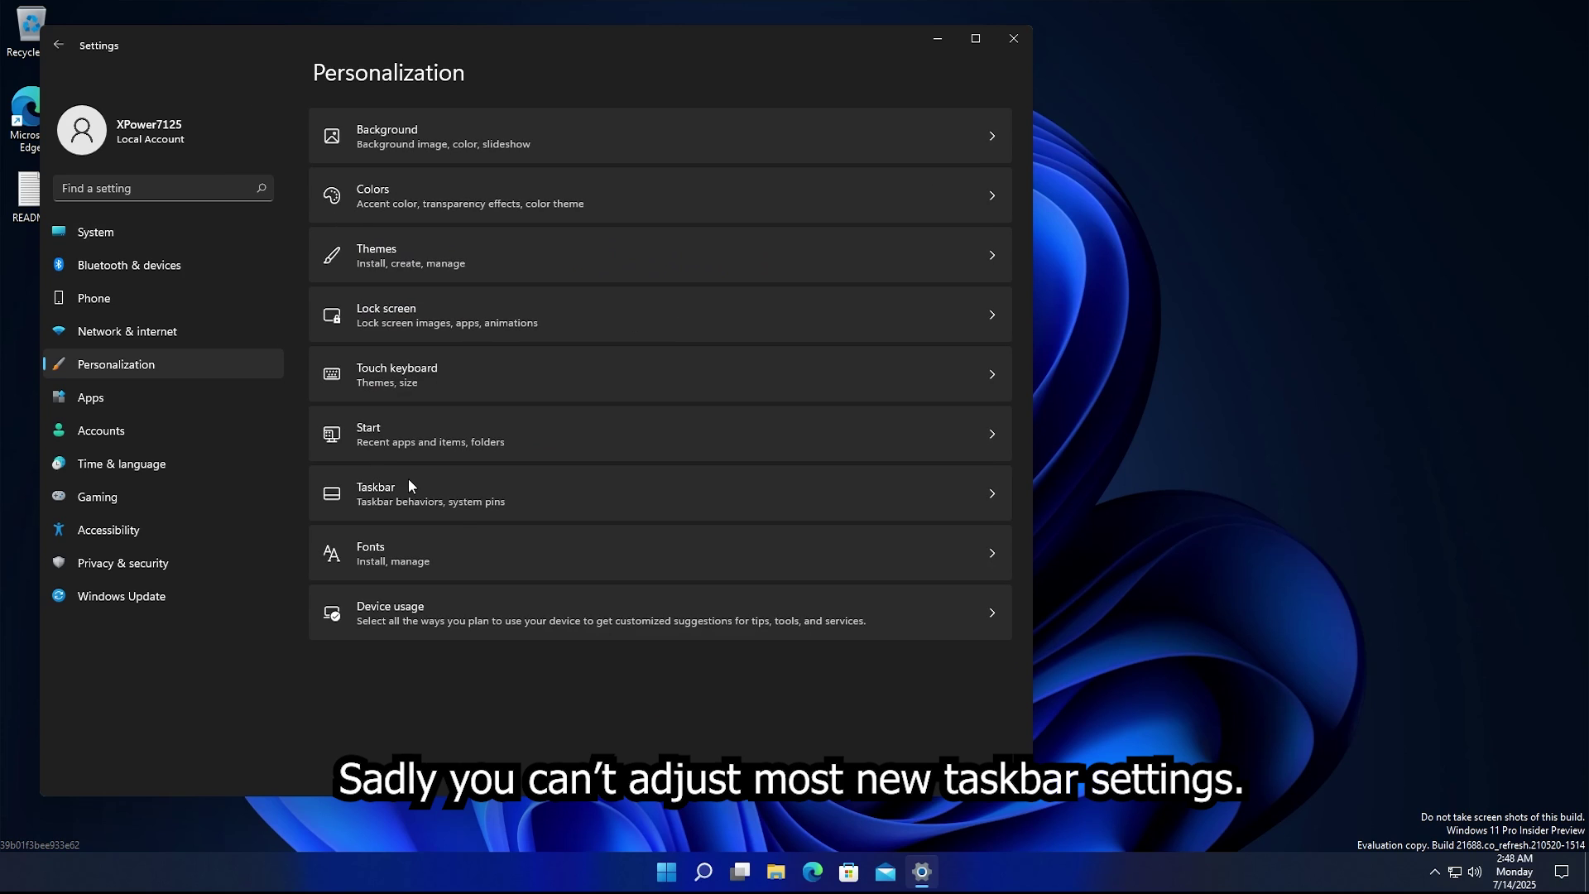
- Examine the Taskbar settings, including the system tray, System tray overflow and Taskbar Behaviors sections, and close Settings
left_click(458, 513)
scroll(455, 522, "down", 5)
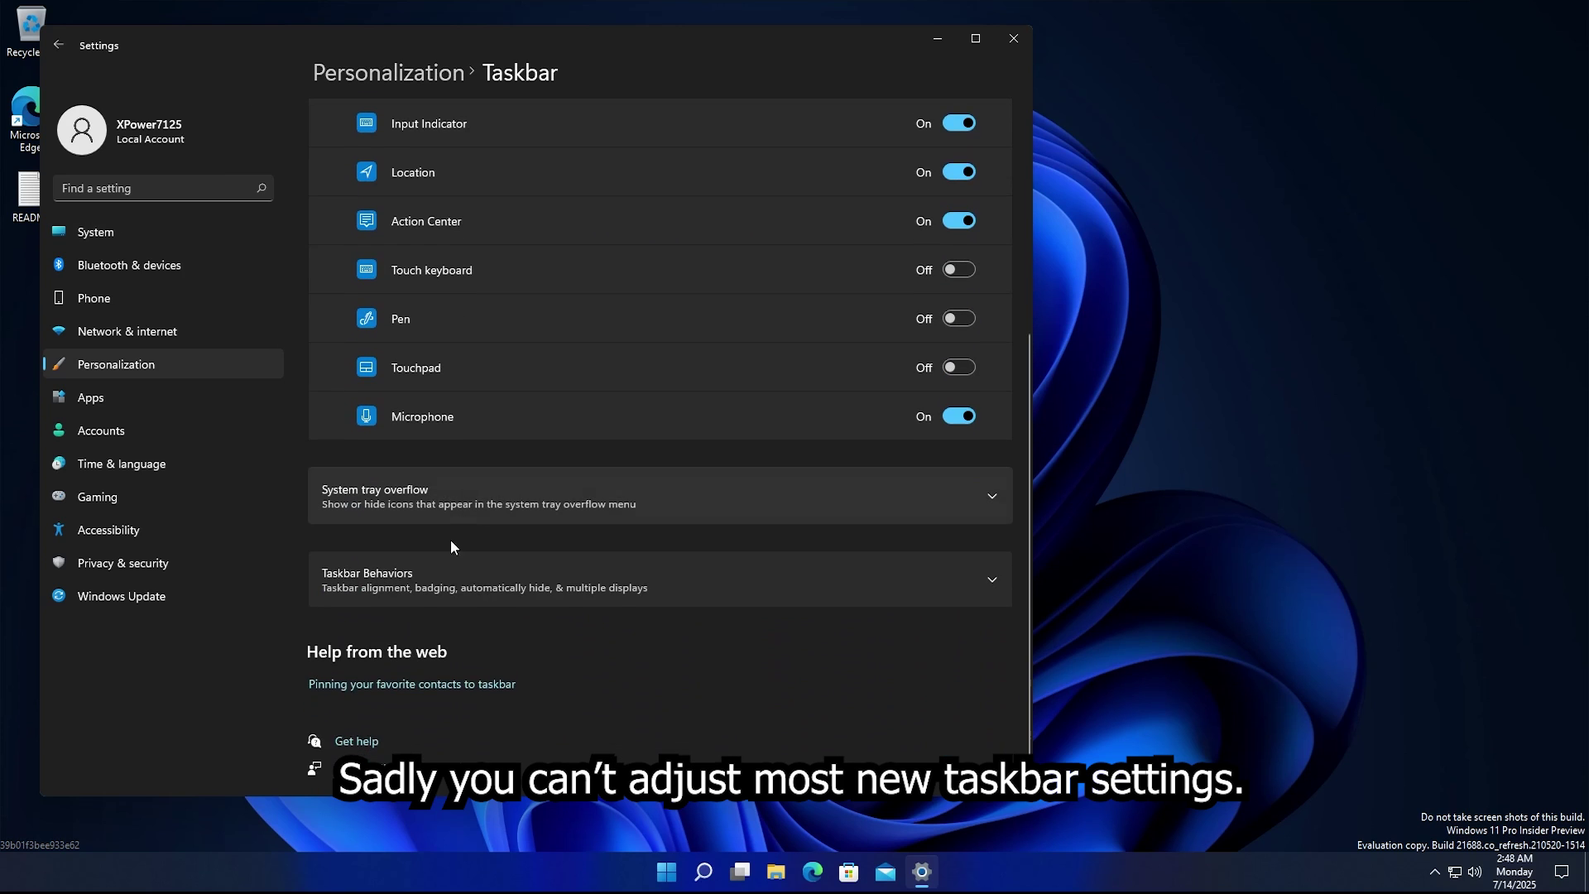
left_click(433, 584)
scroll(598, 610, "up", 5)
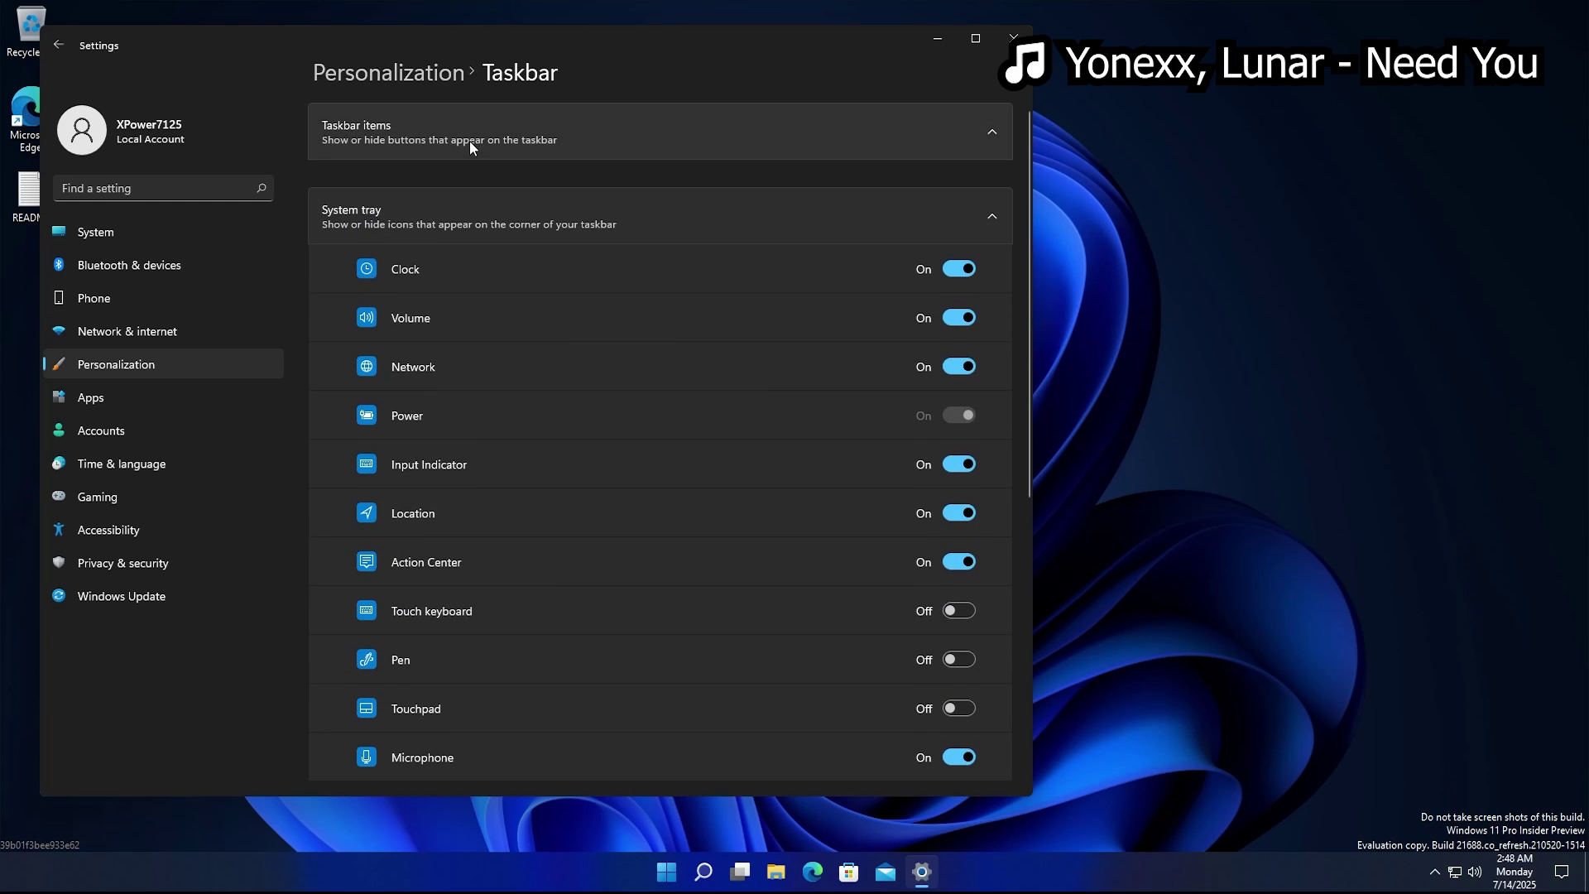
scroll(521, 273, "down", 5)
left_click(534, 422)
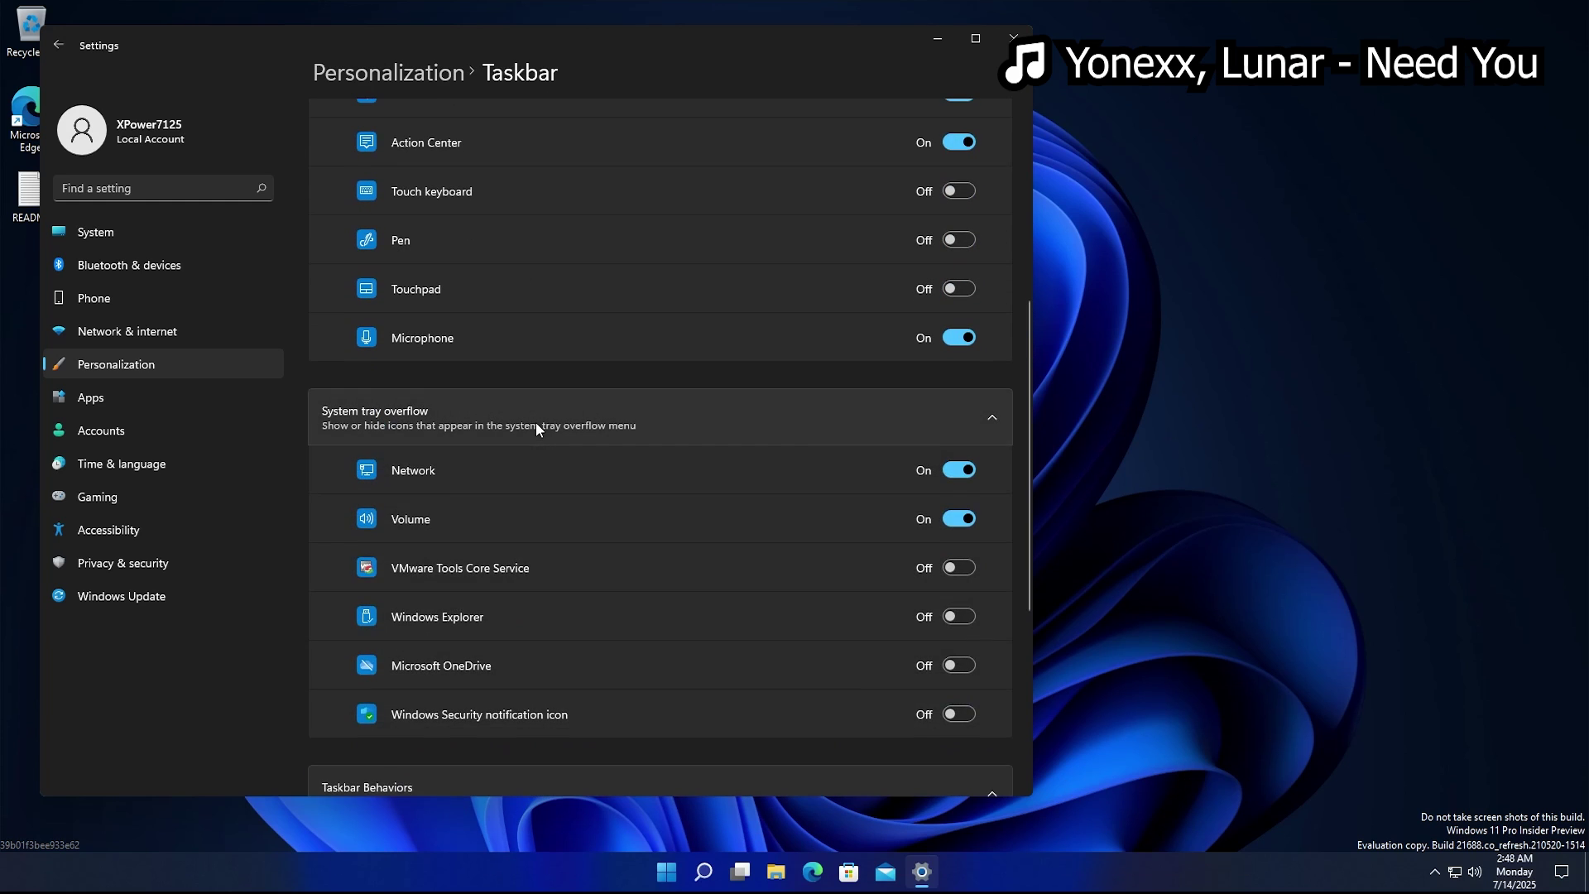
scroll(535, 422, "down", 5)
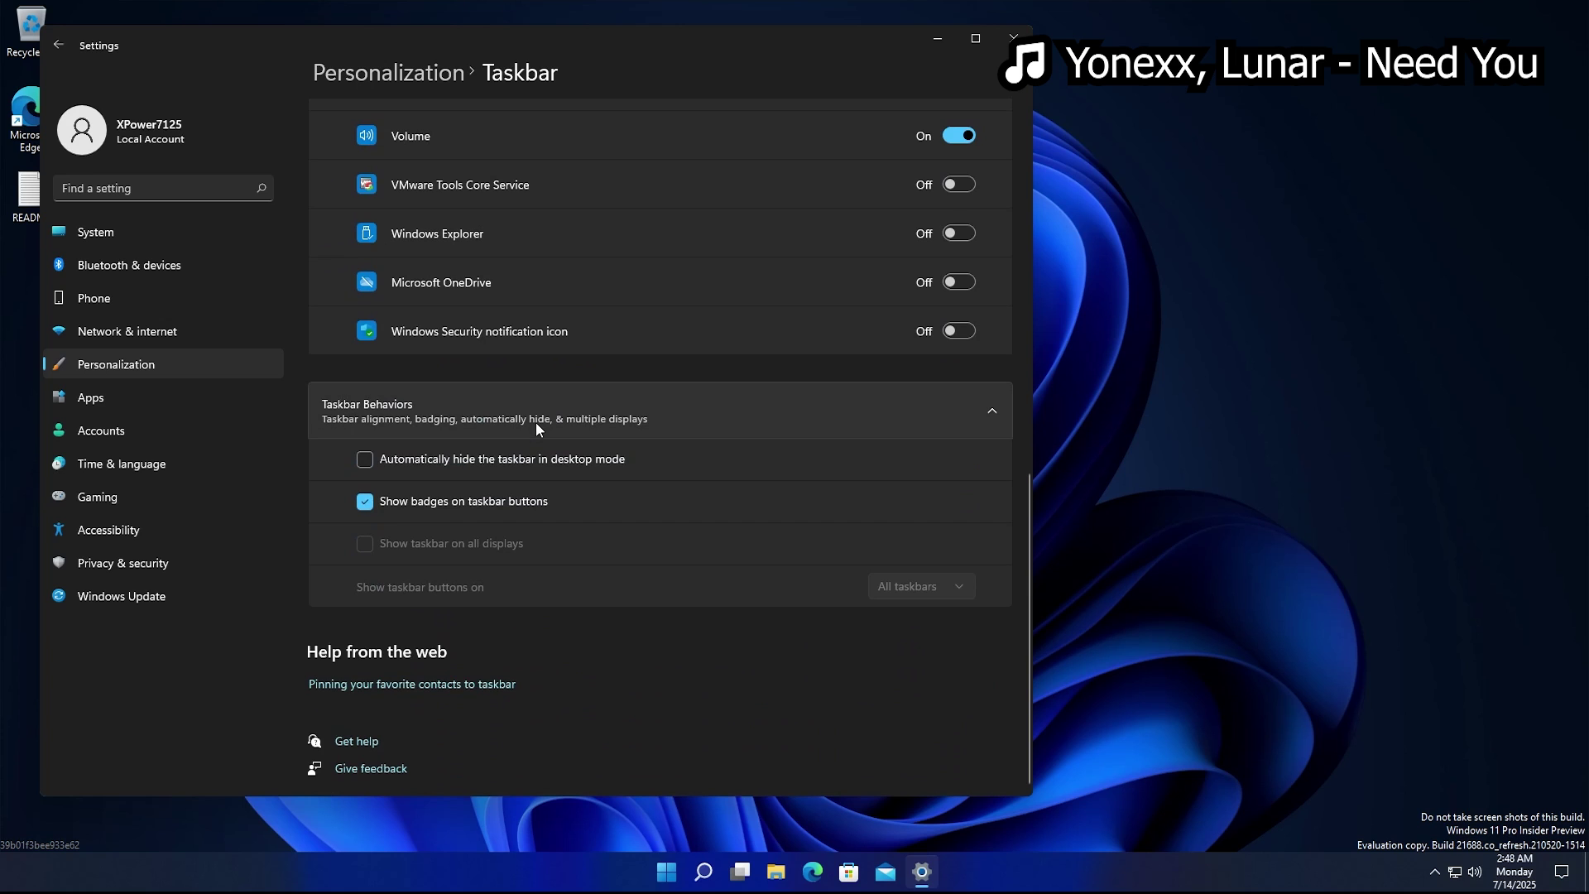
key("alt+F4")
- Open Windows search and view its Suggested, Quick searches and Top apps sections
key("super+s")
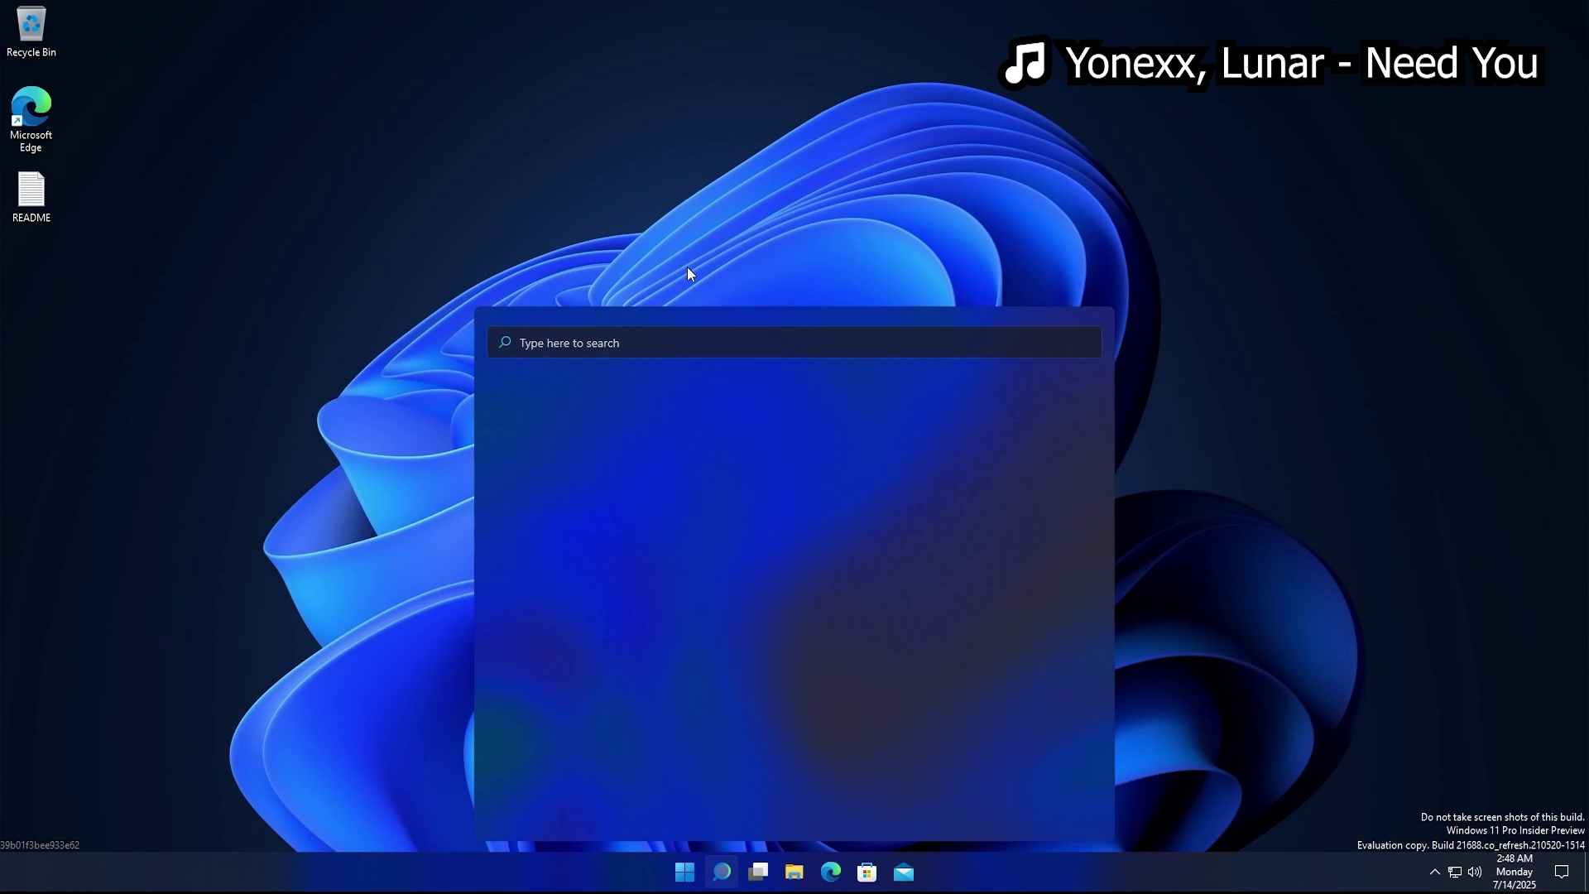
key("super")
key("super+s")
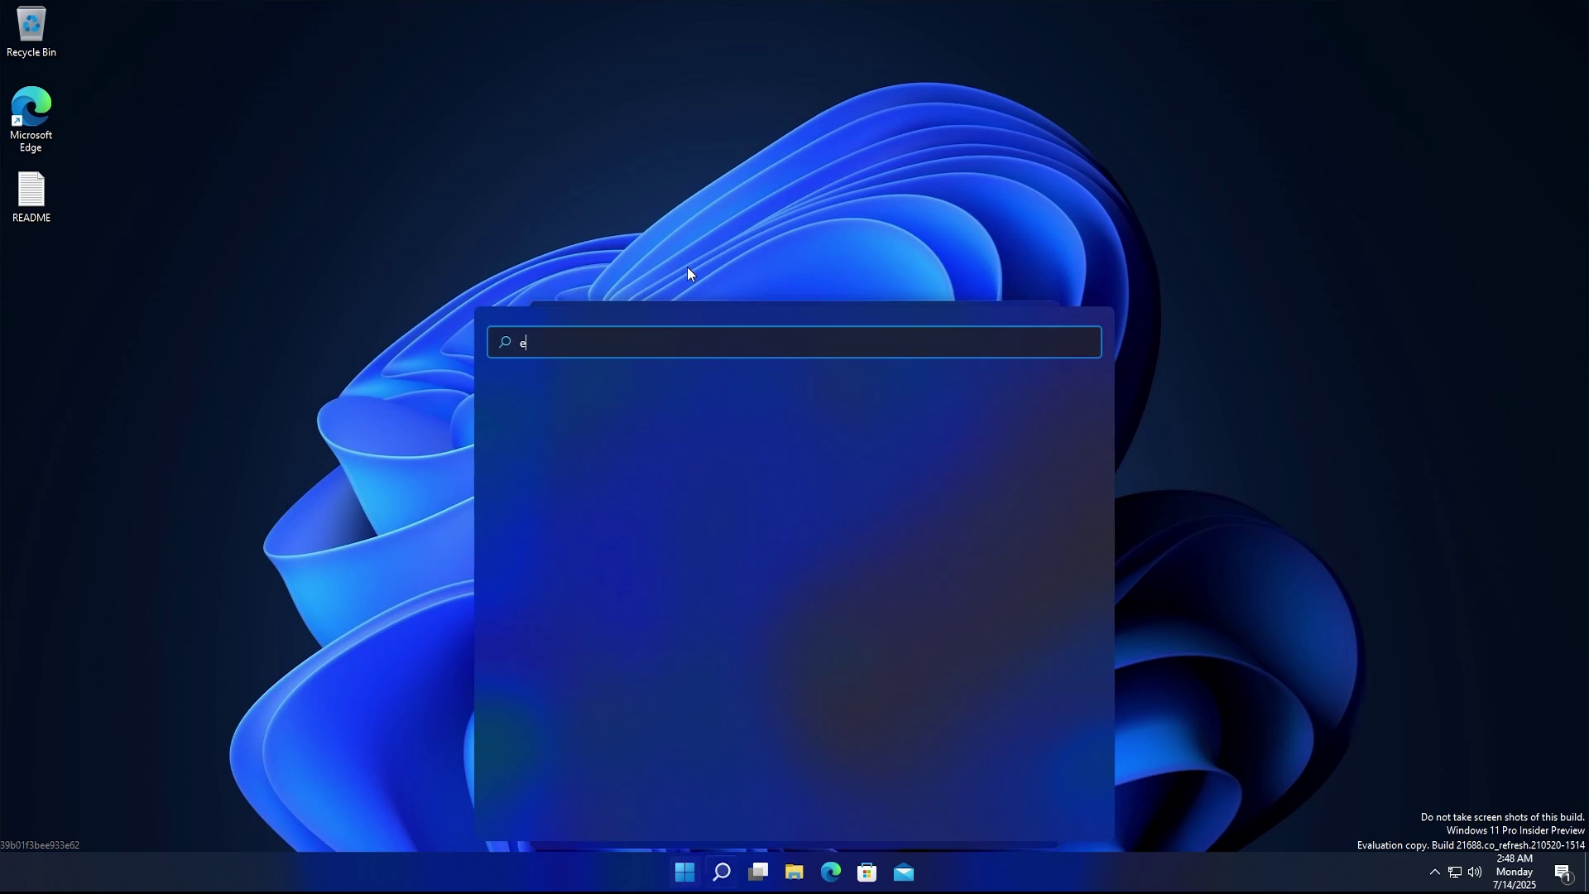
left_click(707, 270)
key("super+s")
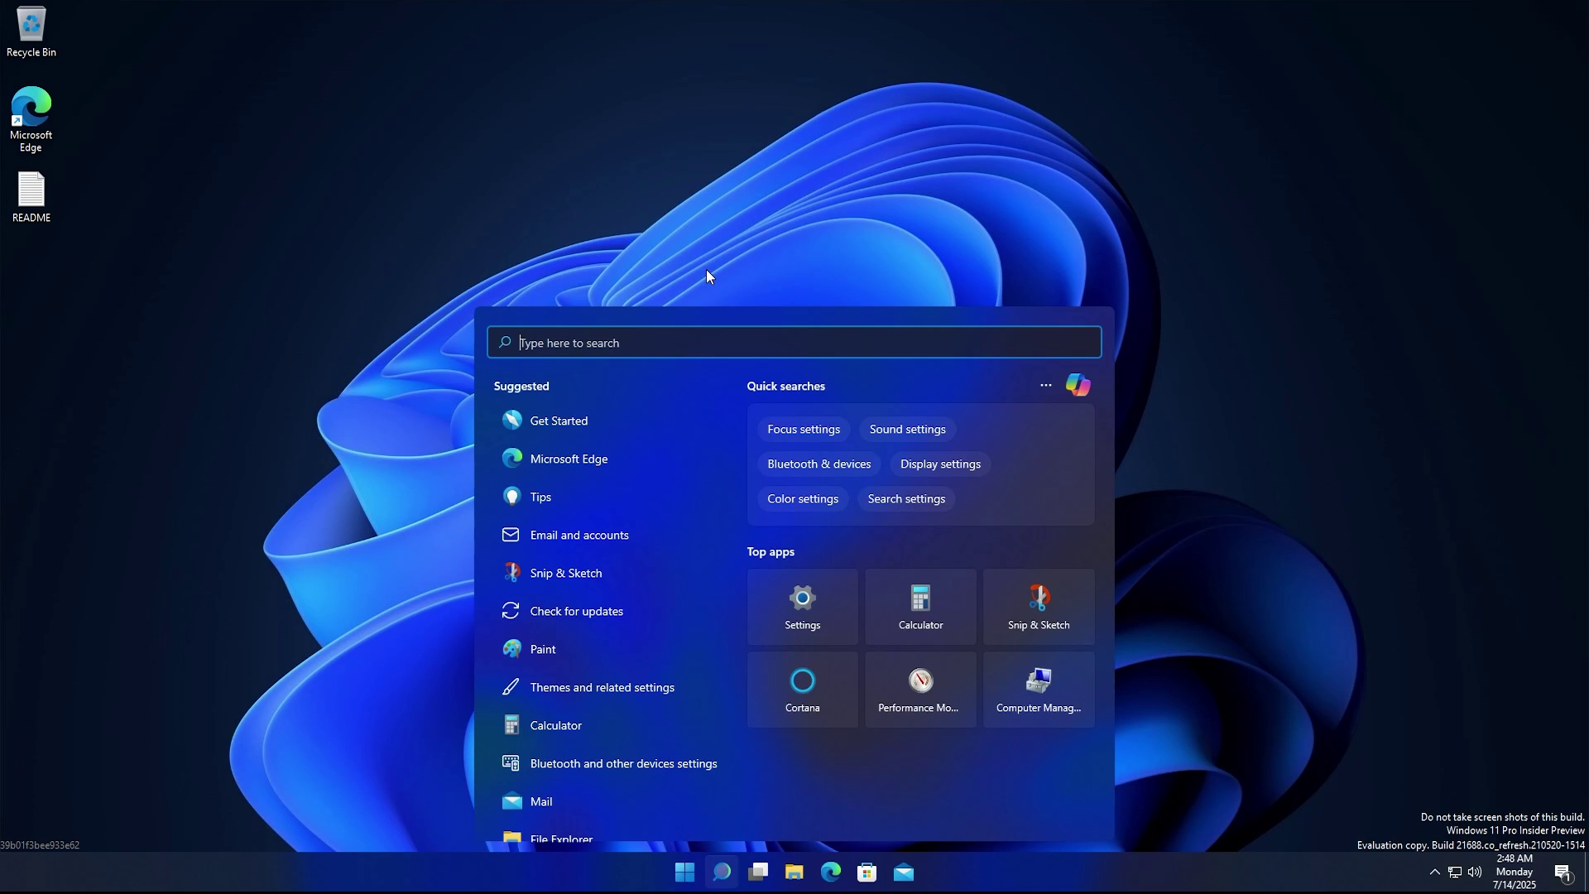
- Search for the account's user name, view its web results down to the last entry, and close search
type("XPower7125")
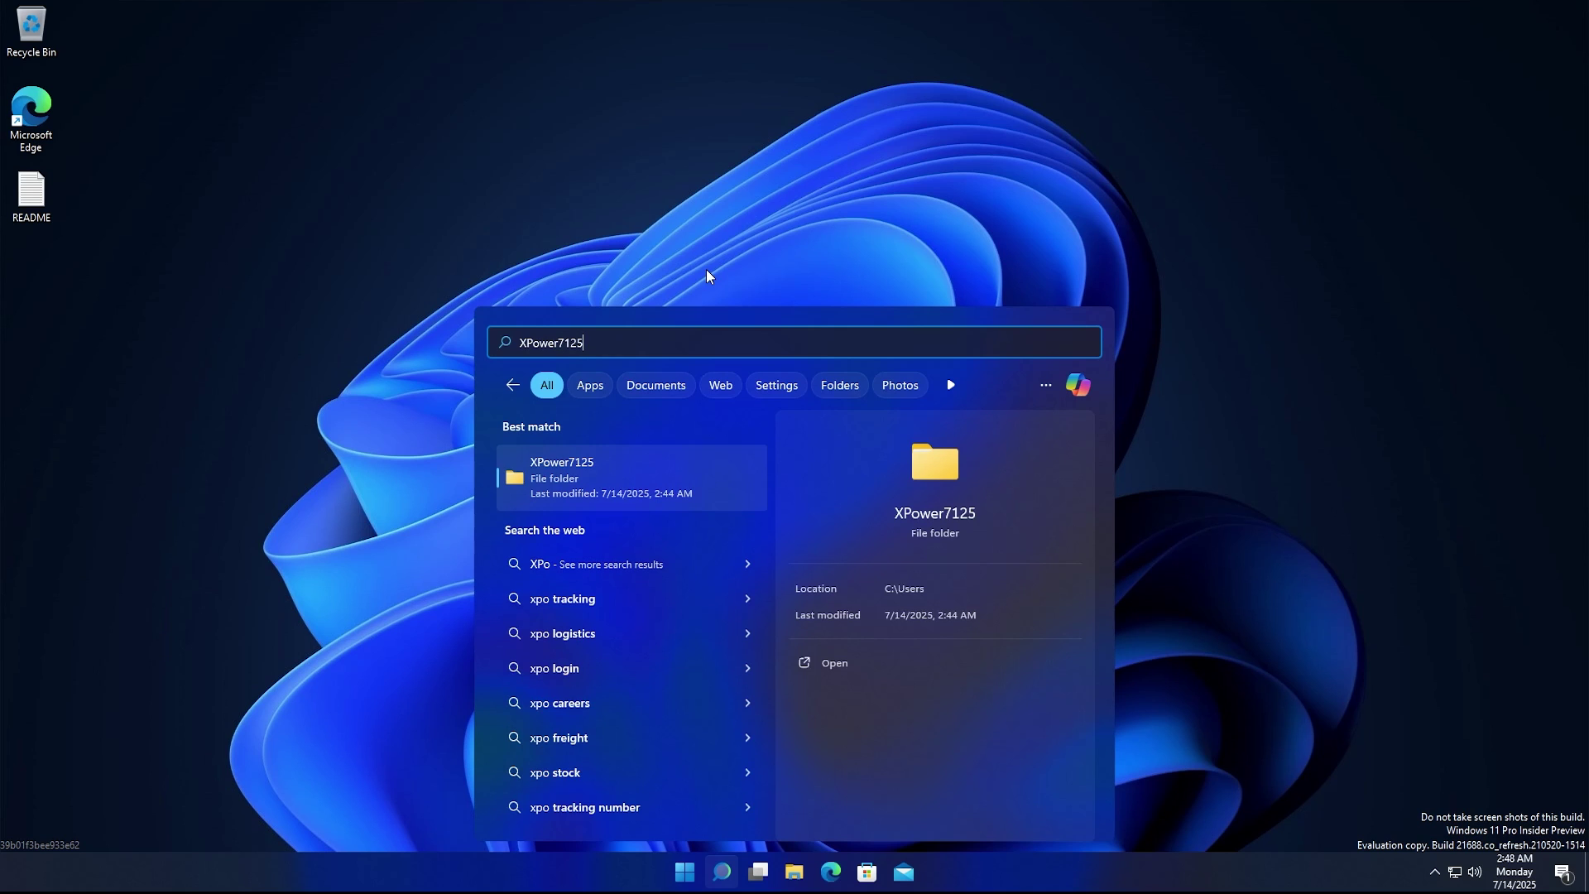
left_click(755, 569)
scroll(982, 502, "down", 2)
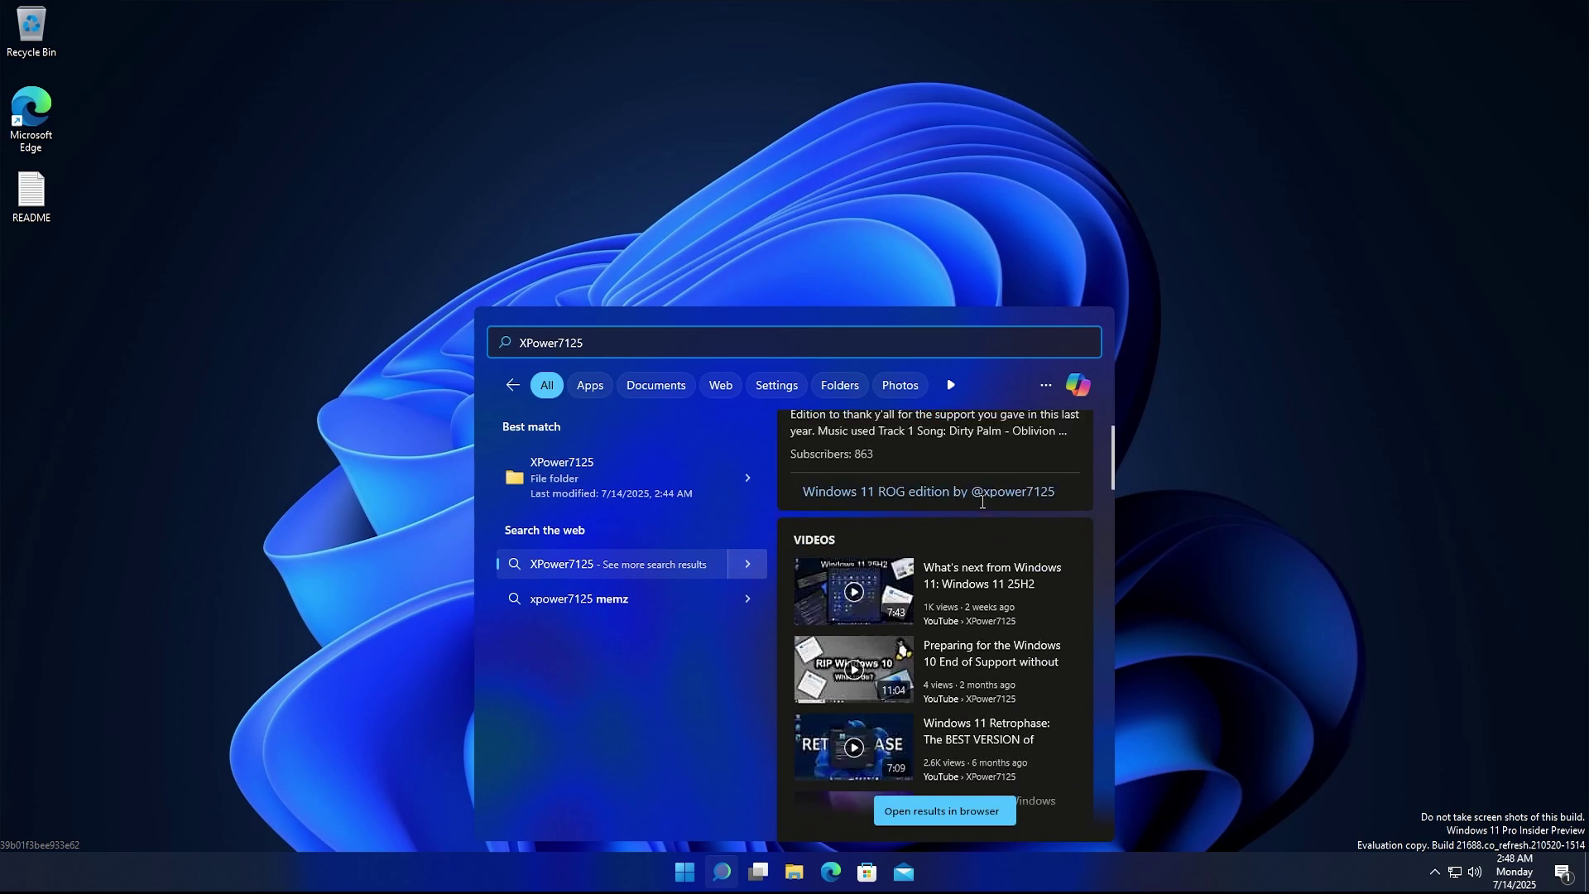
scroll(982, 501, "down", 10)
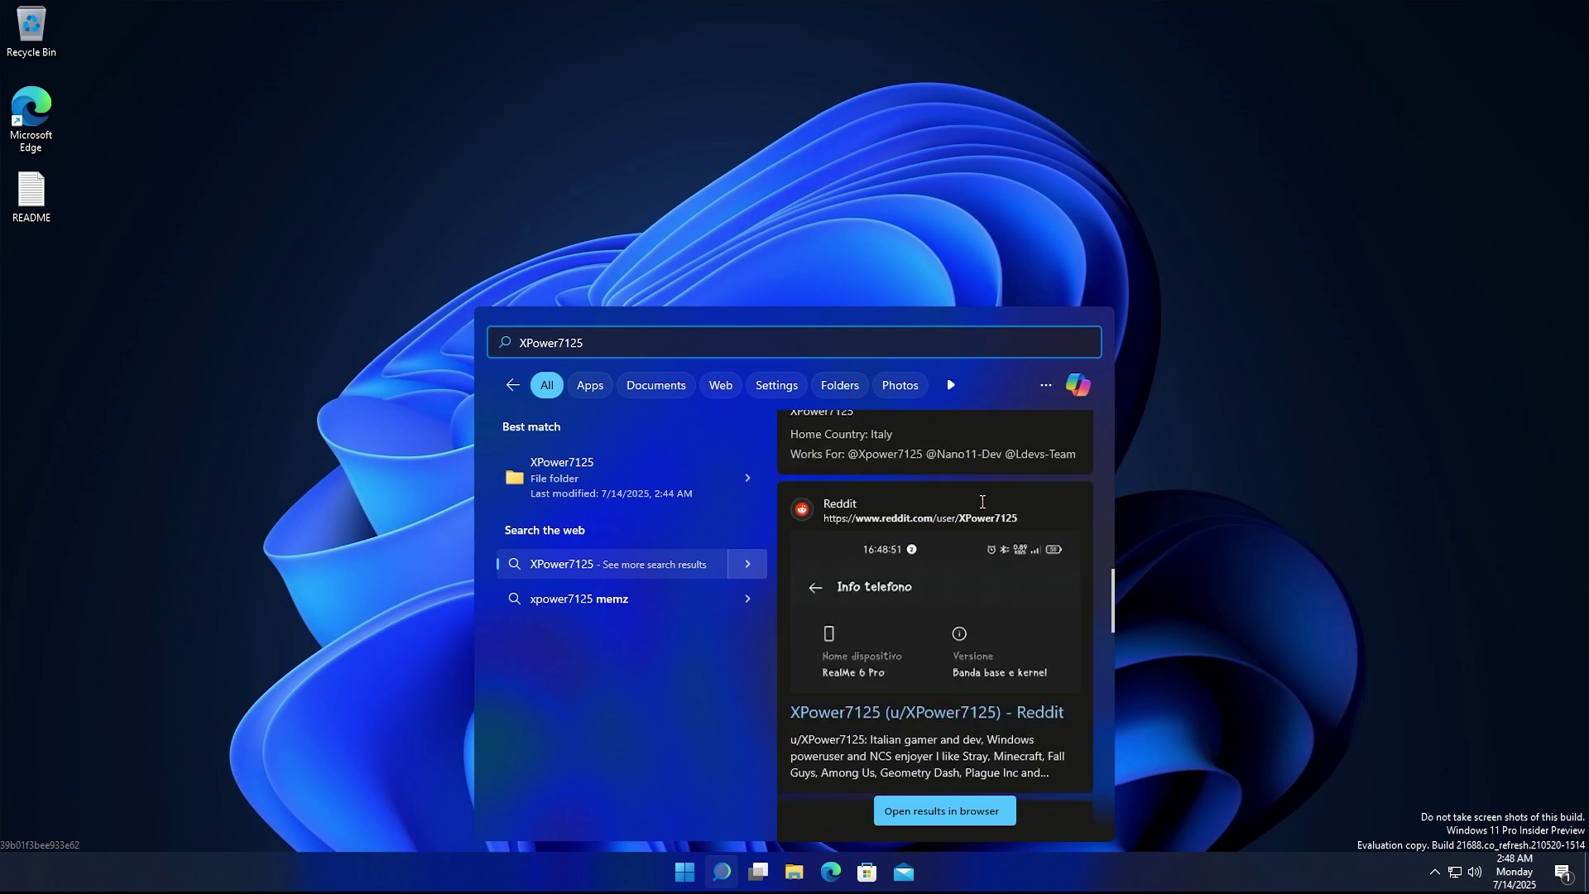
scroll(982, 502, "down", 10)
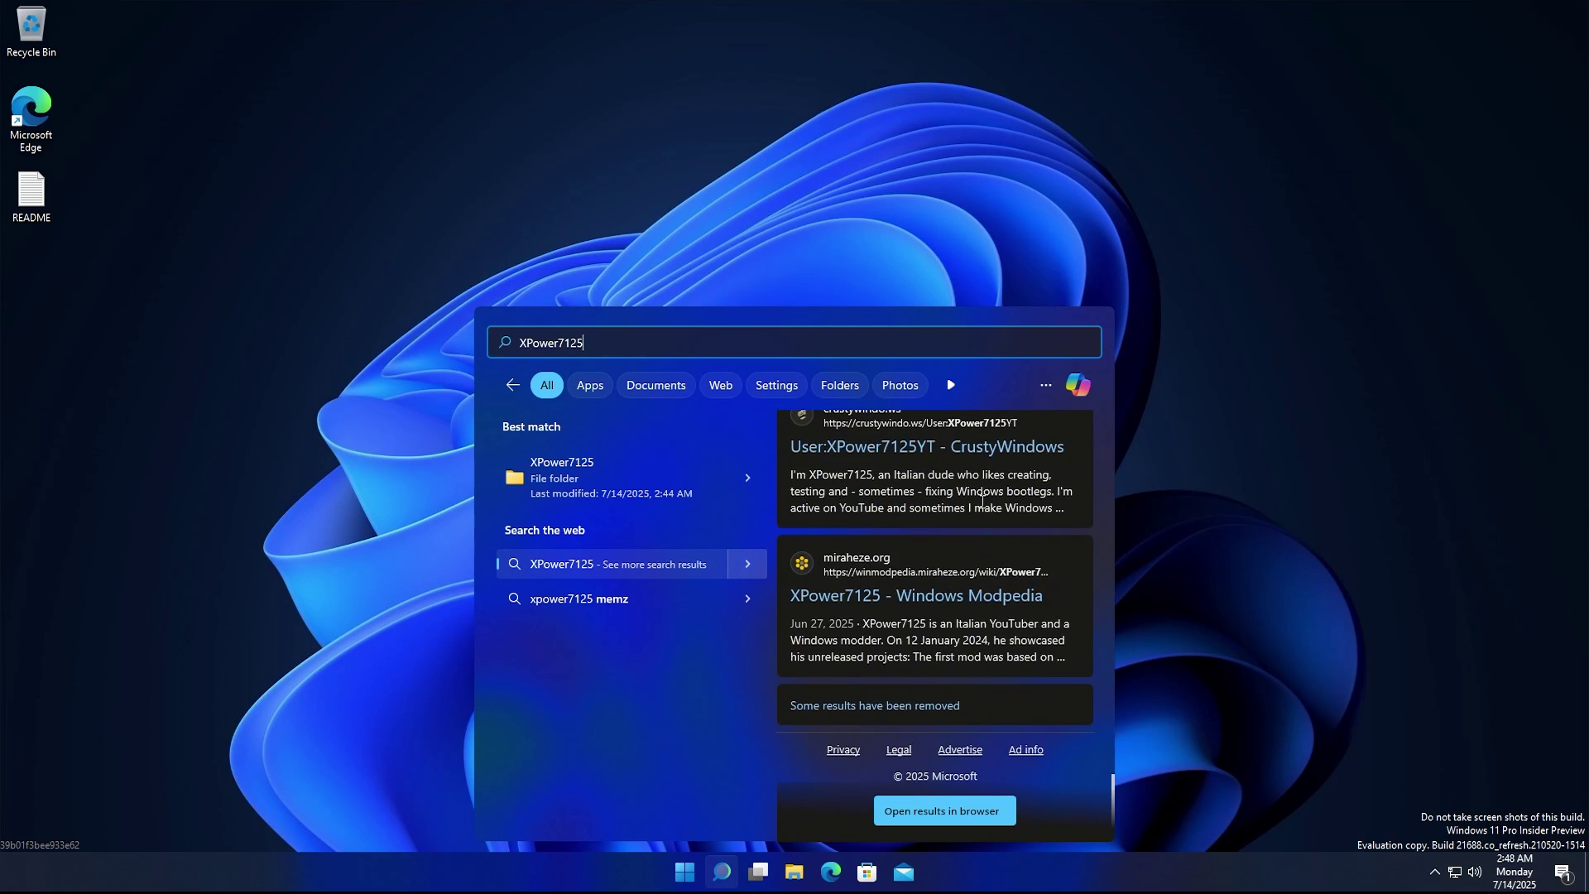
left_click(728, 162)
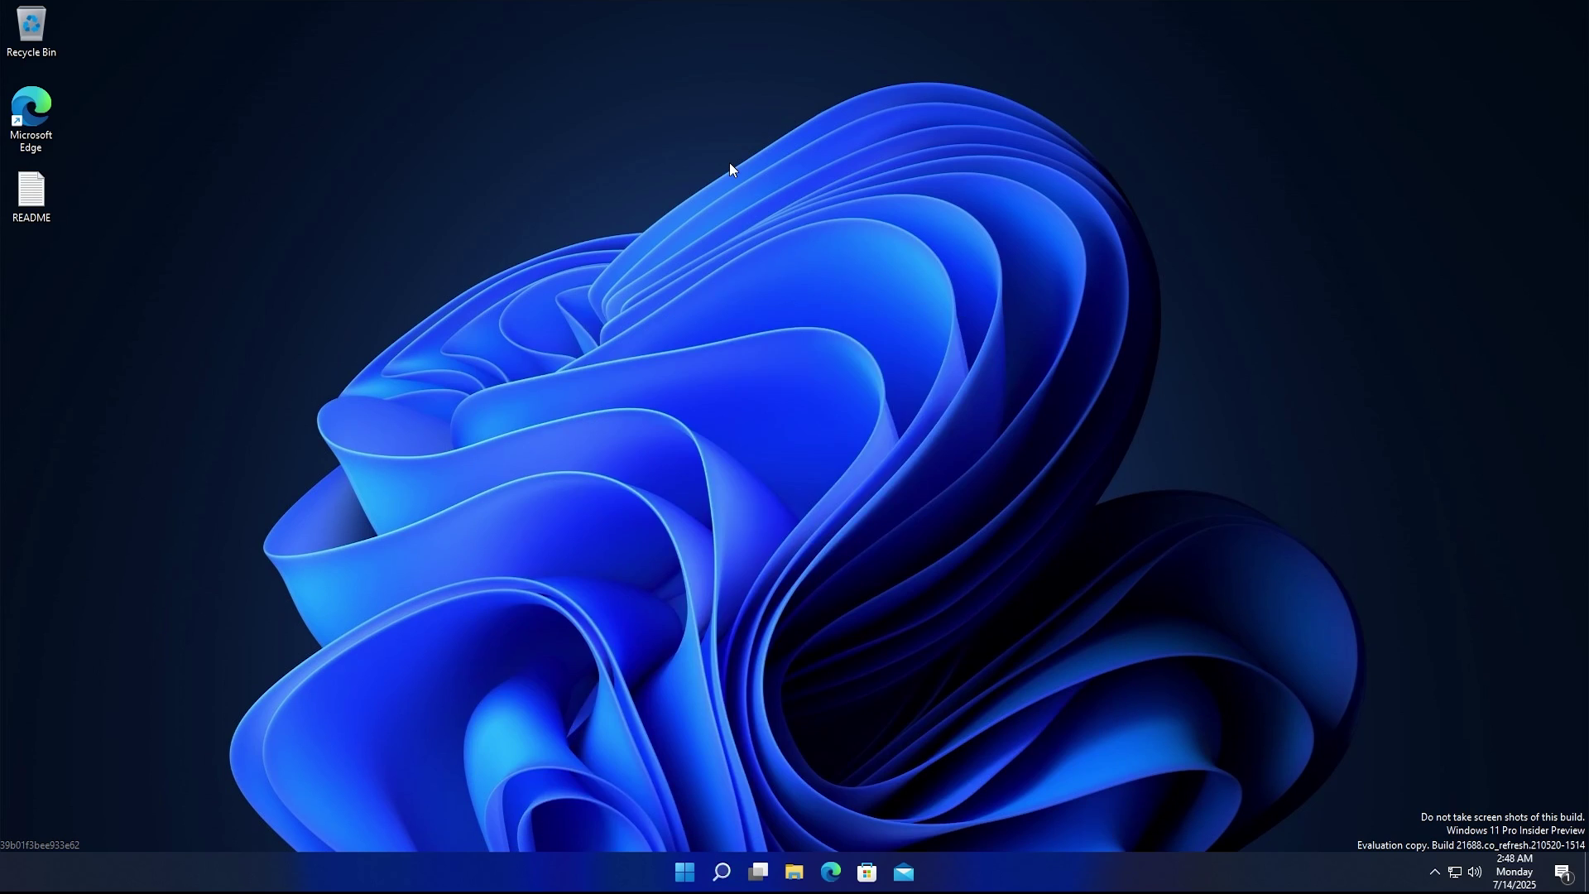
- View the desktop's new context menu and its classic version with more options, and dismiss the menus
right_click(729, 162)
right_click(686, 164)
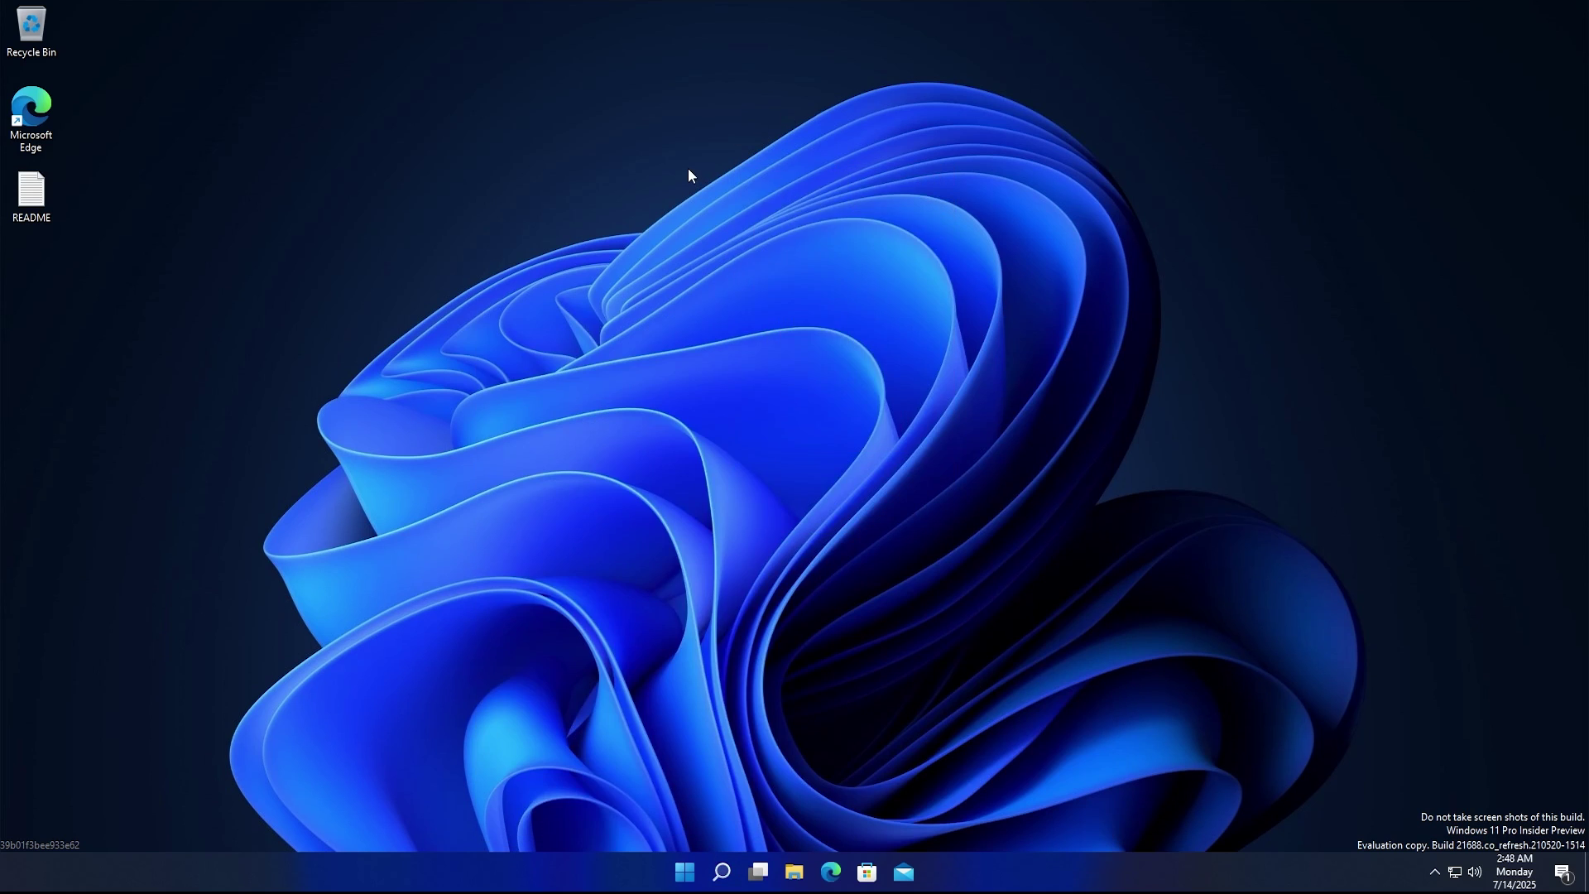
right_click(579, 177)
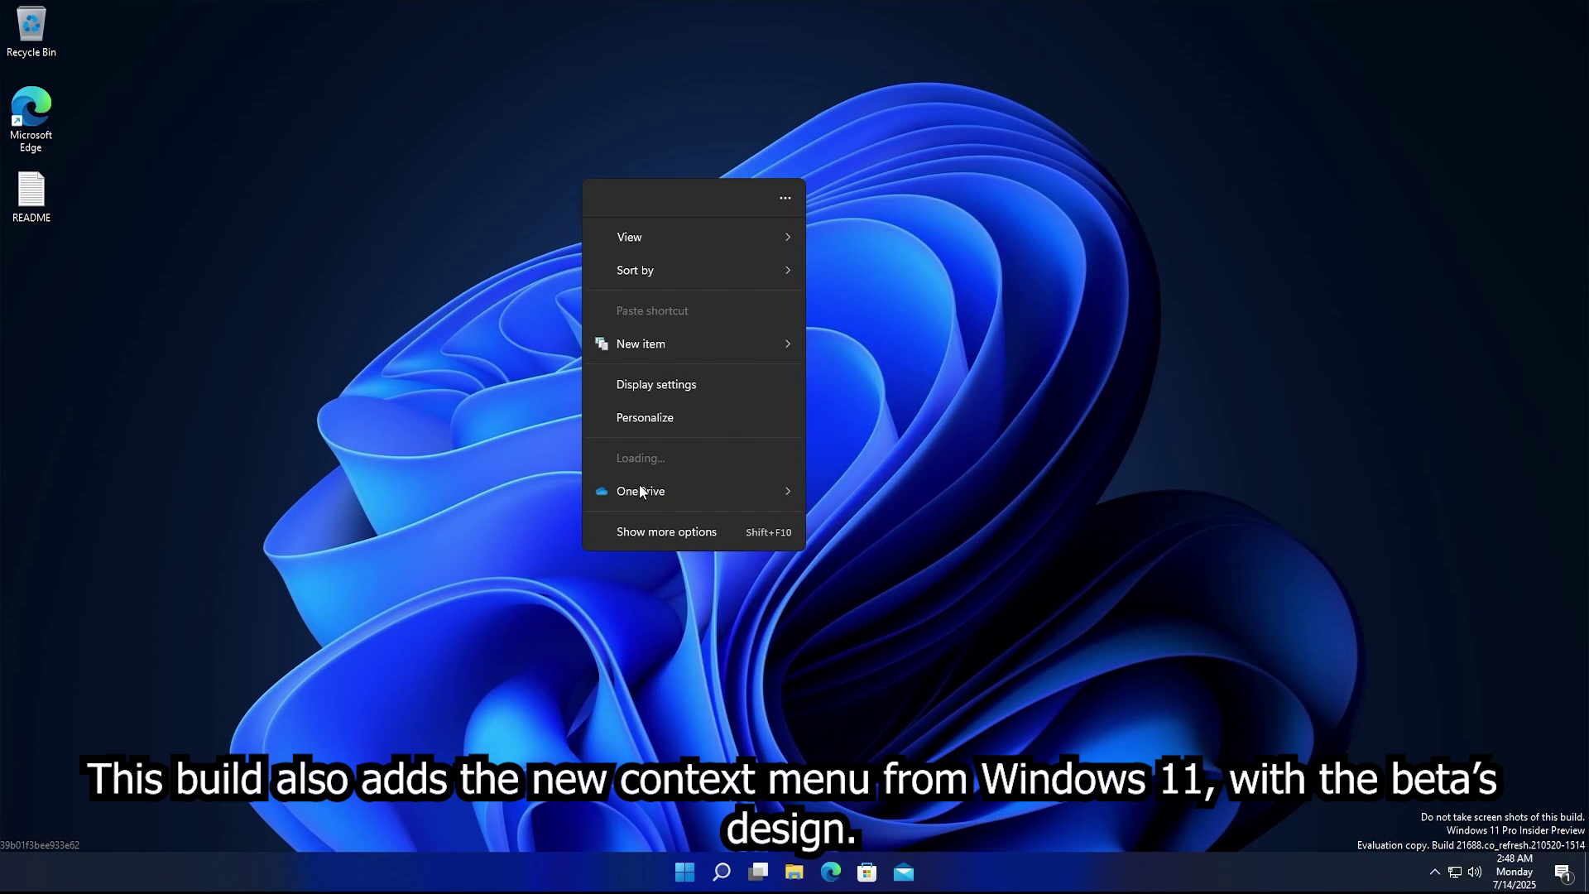
left_click(682, 533)
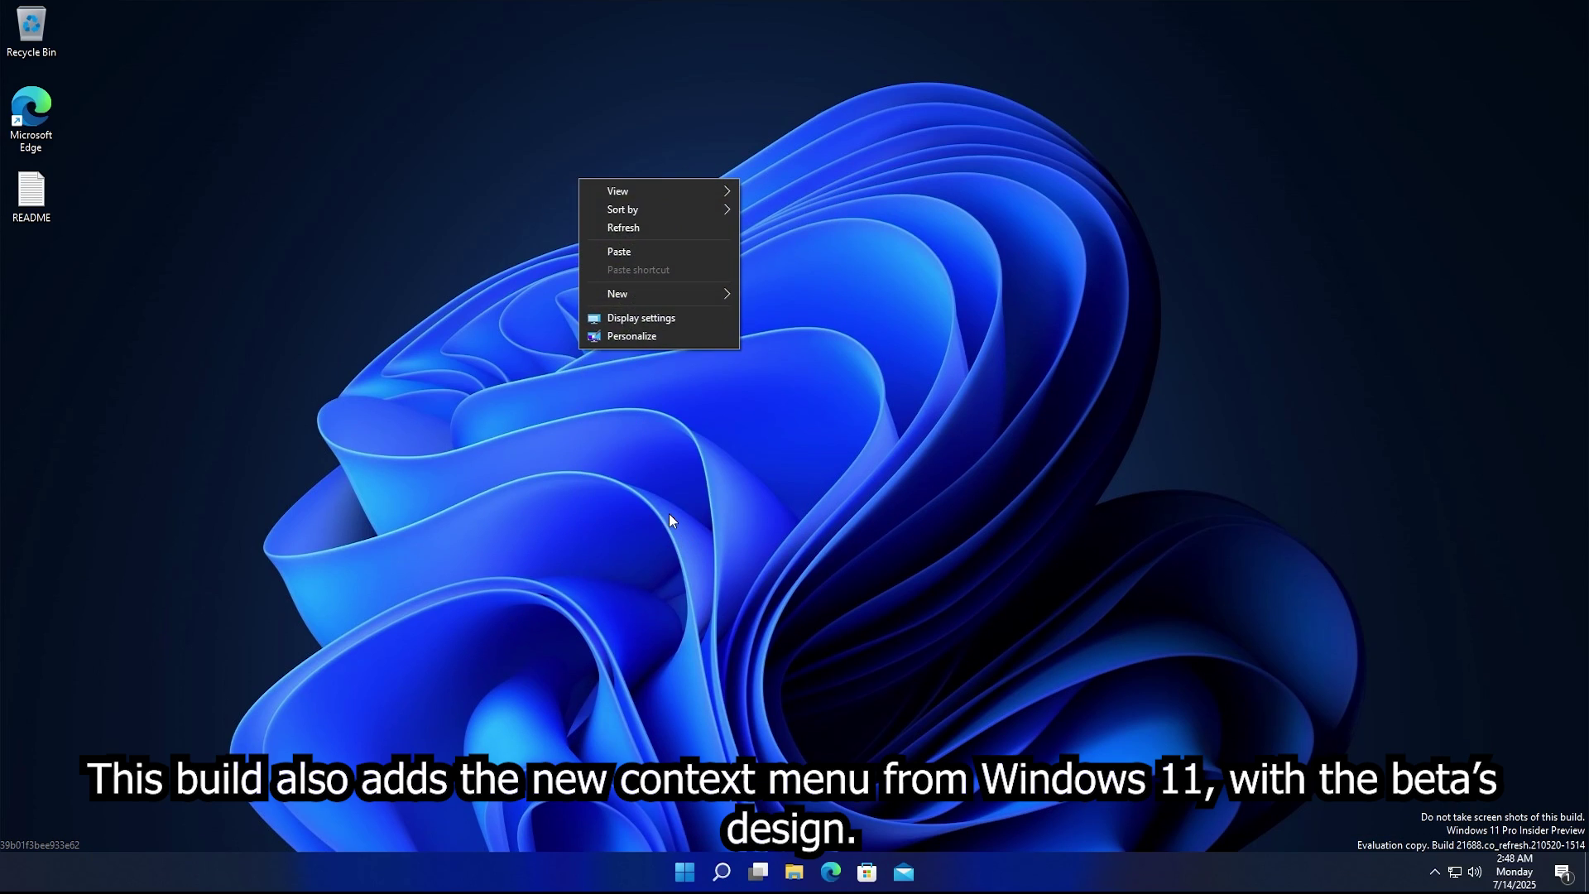
right_click(563, 385)
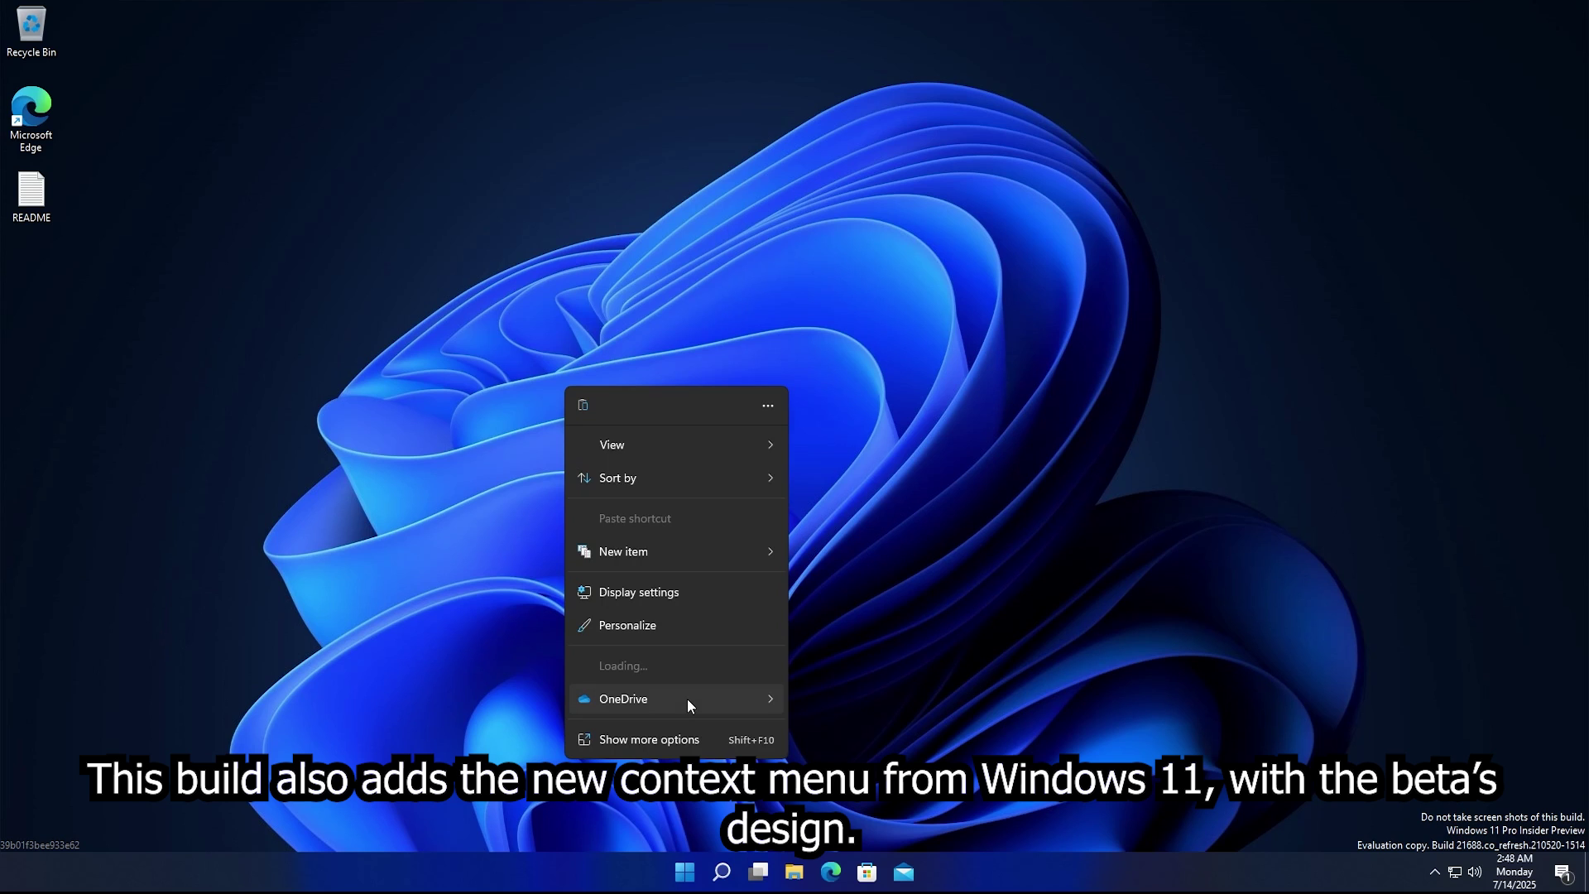
key("Escape")
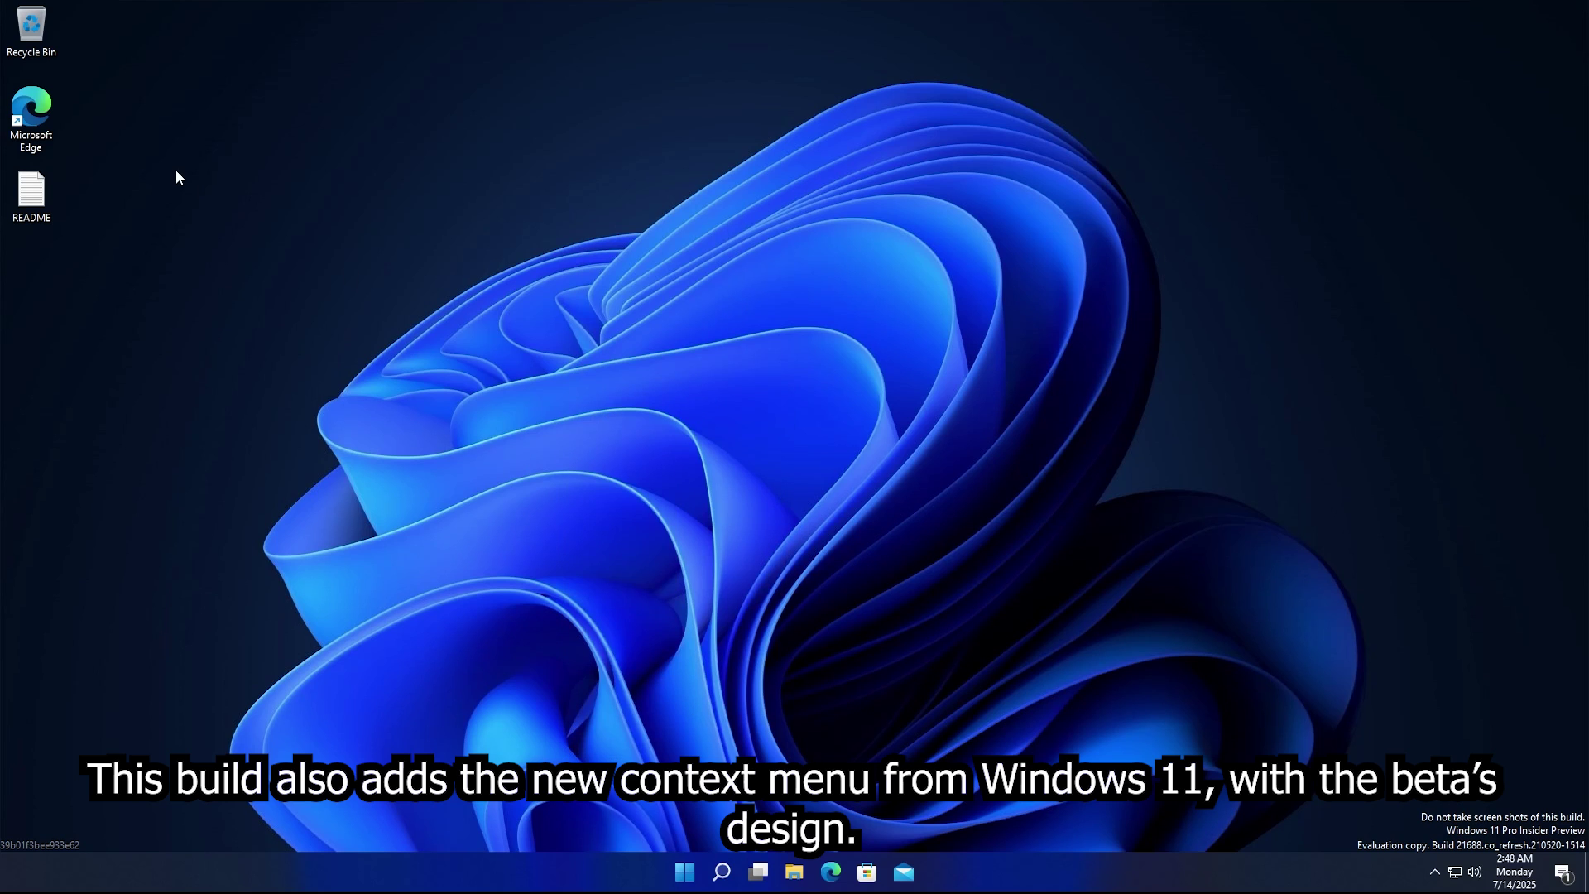
right_click(176, 177)
left_click(141, 639)
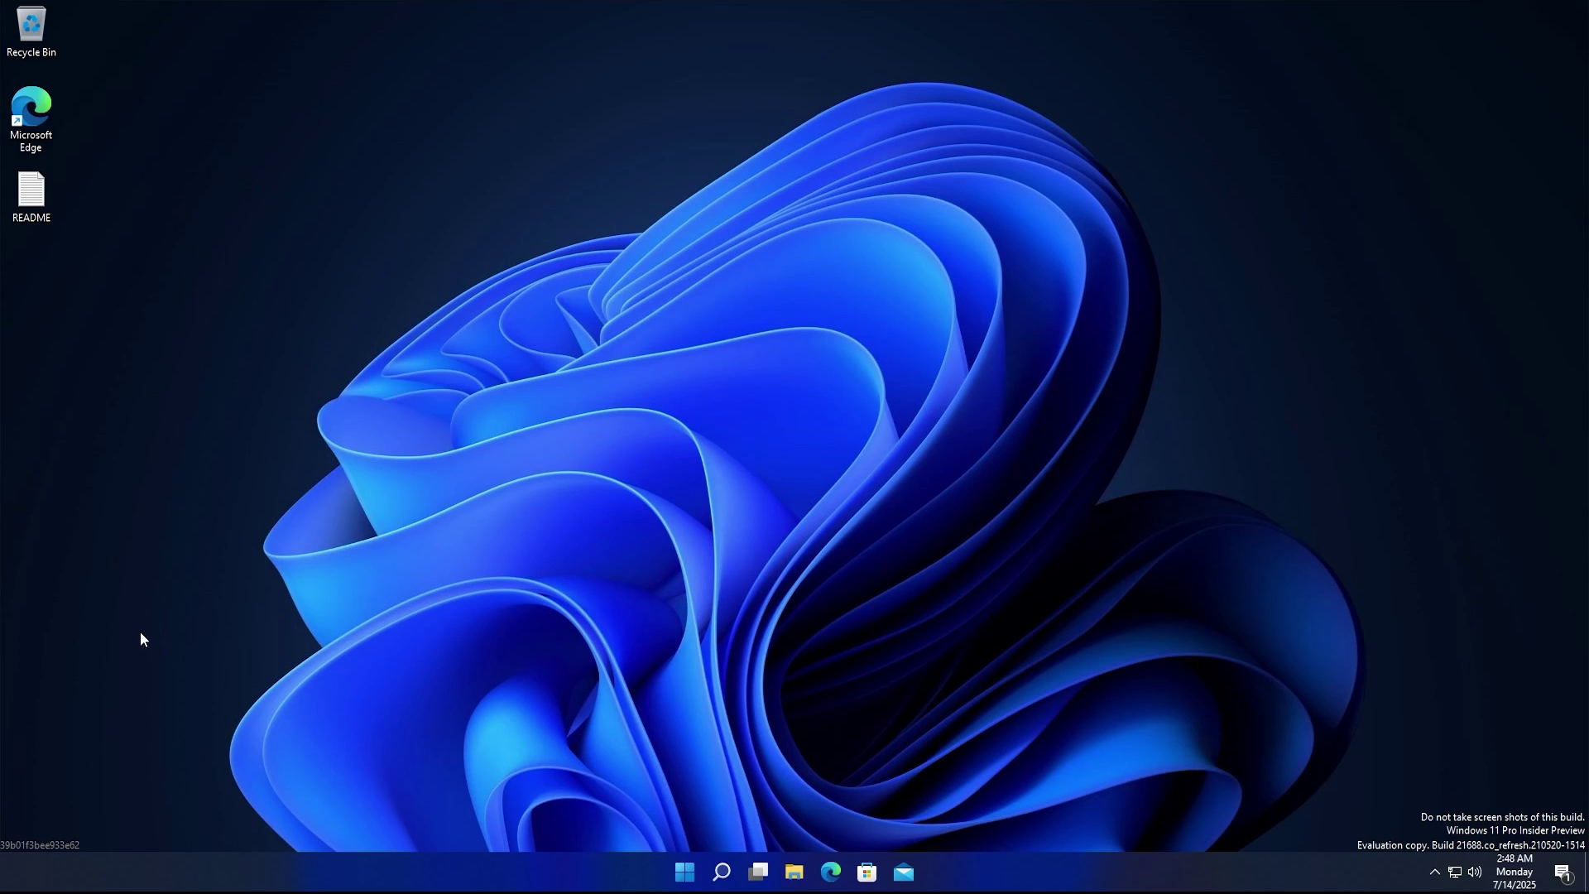
left_click_drag(183, 749, 902, 418)
left_click_drag(1340, 340, 911, 644)
- Dismiss the Startup App, VMware Tools, Settings and Privacy notifications in the action center, and close it
key("super+a")
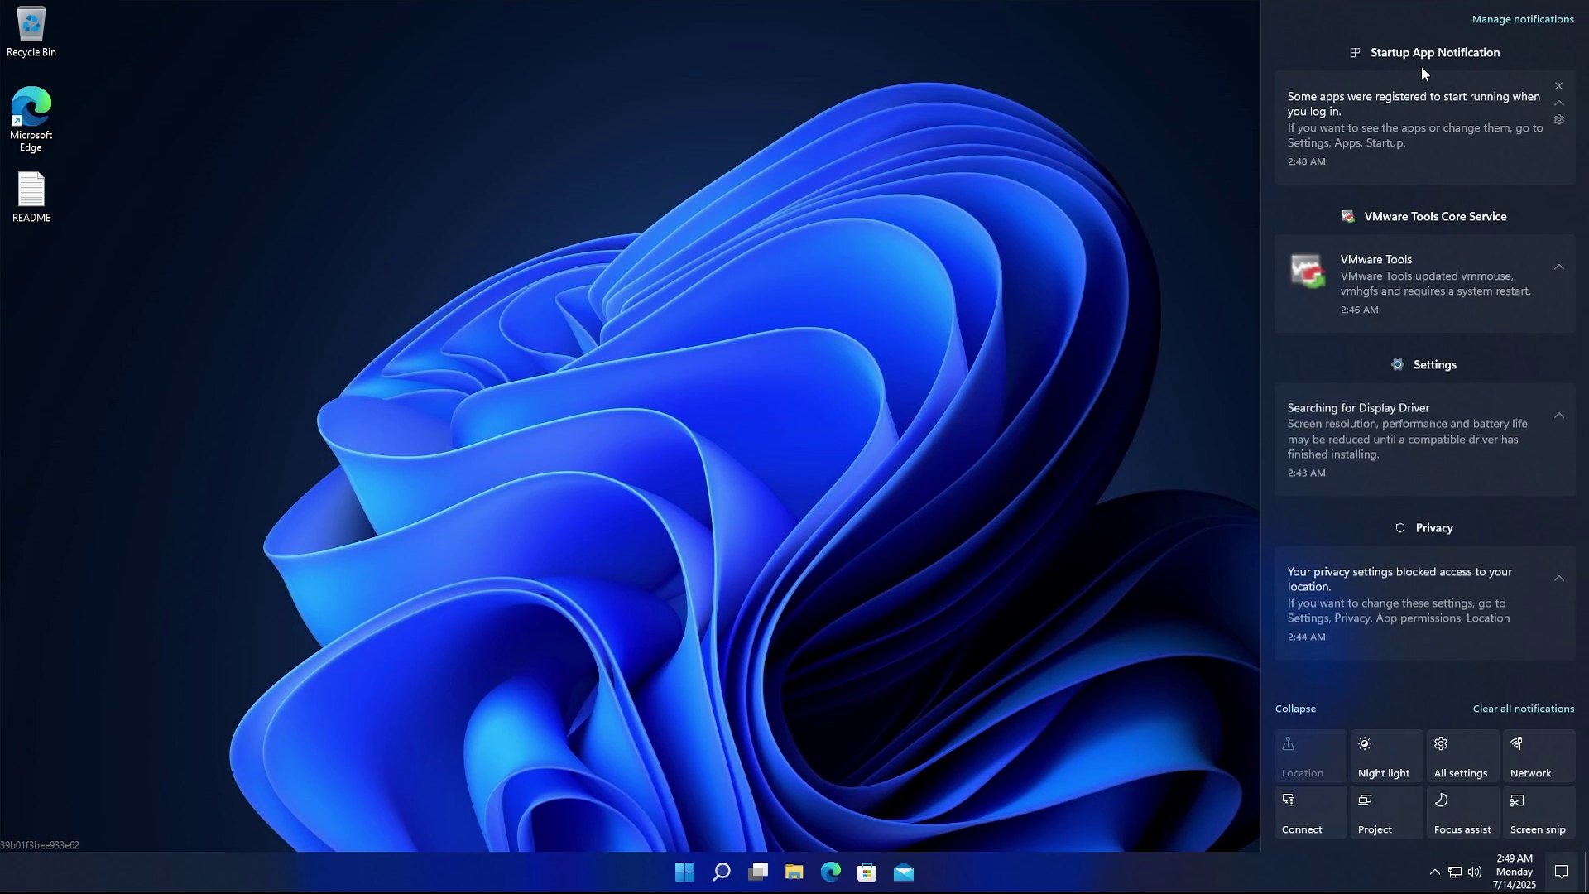
key("Delete")
key("Delete")
key("Delete")
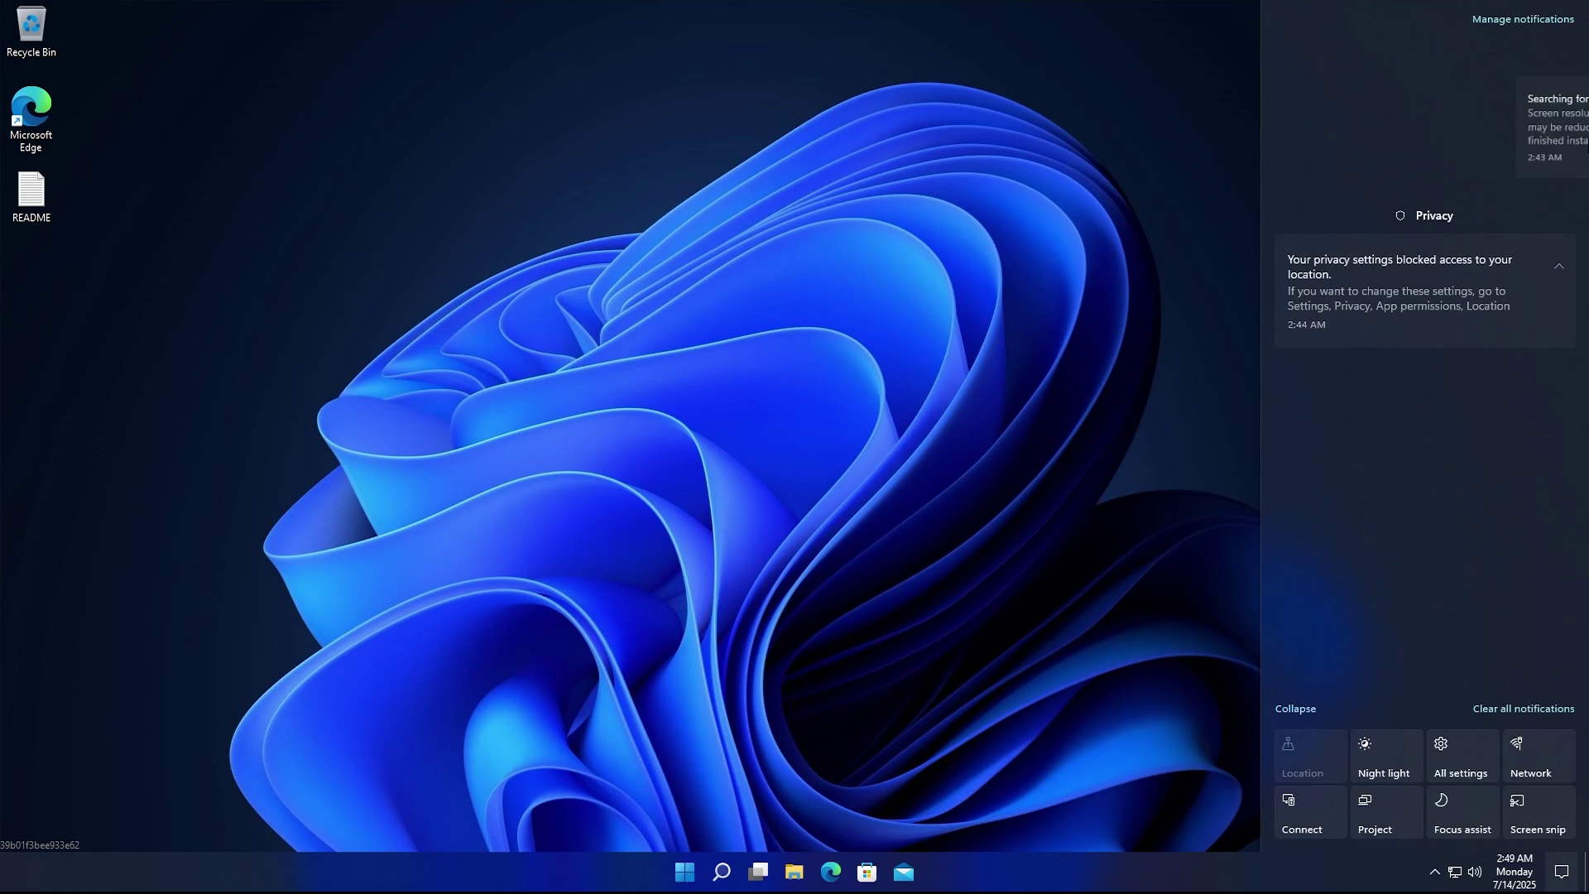
key("Delete")
left_click(1494, 17)
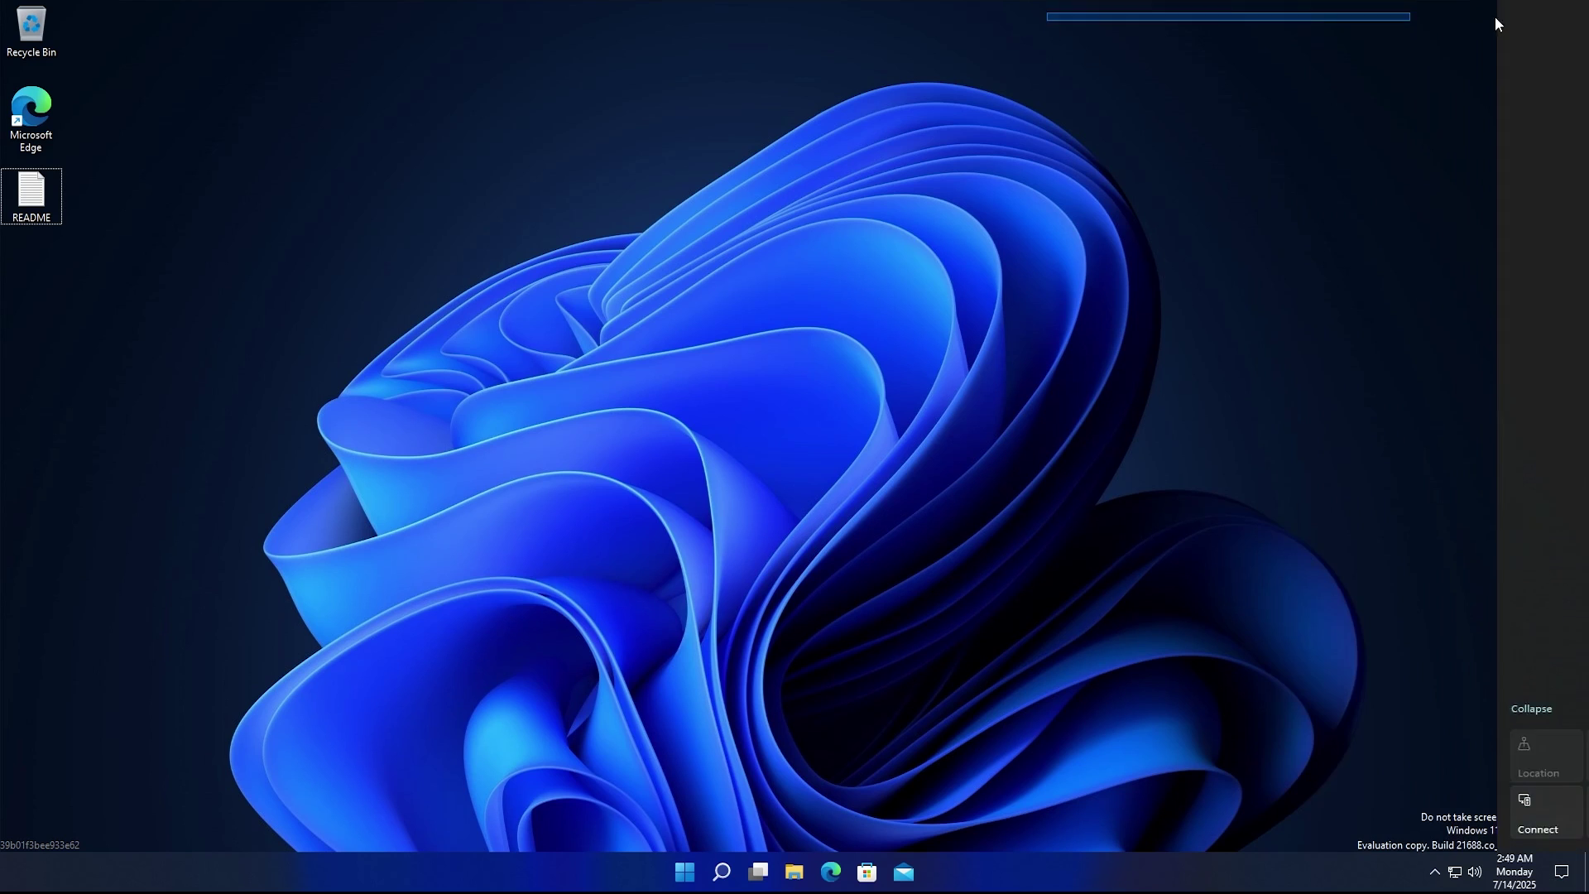
key("super+a")
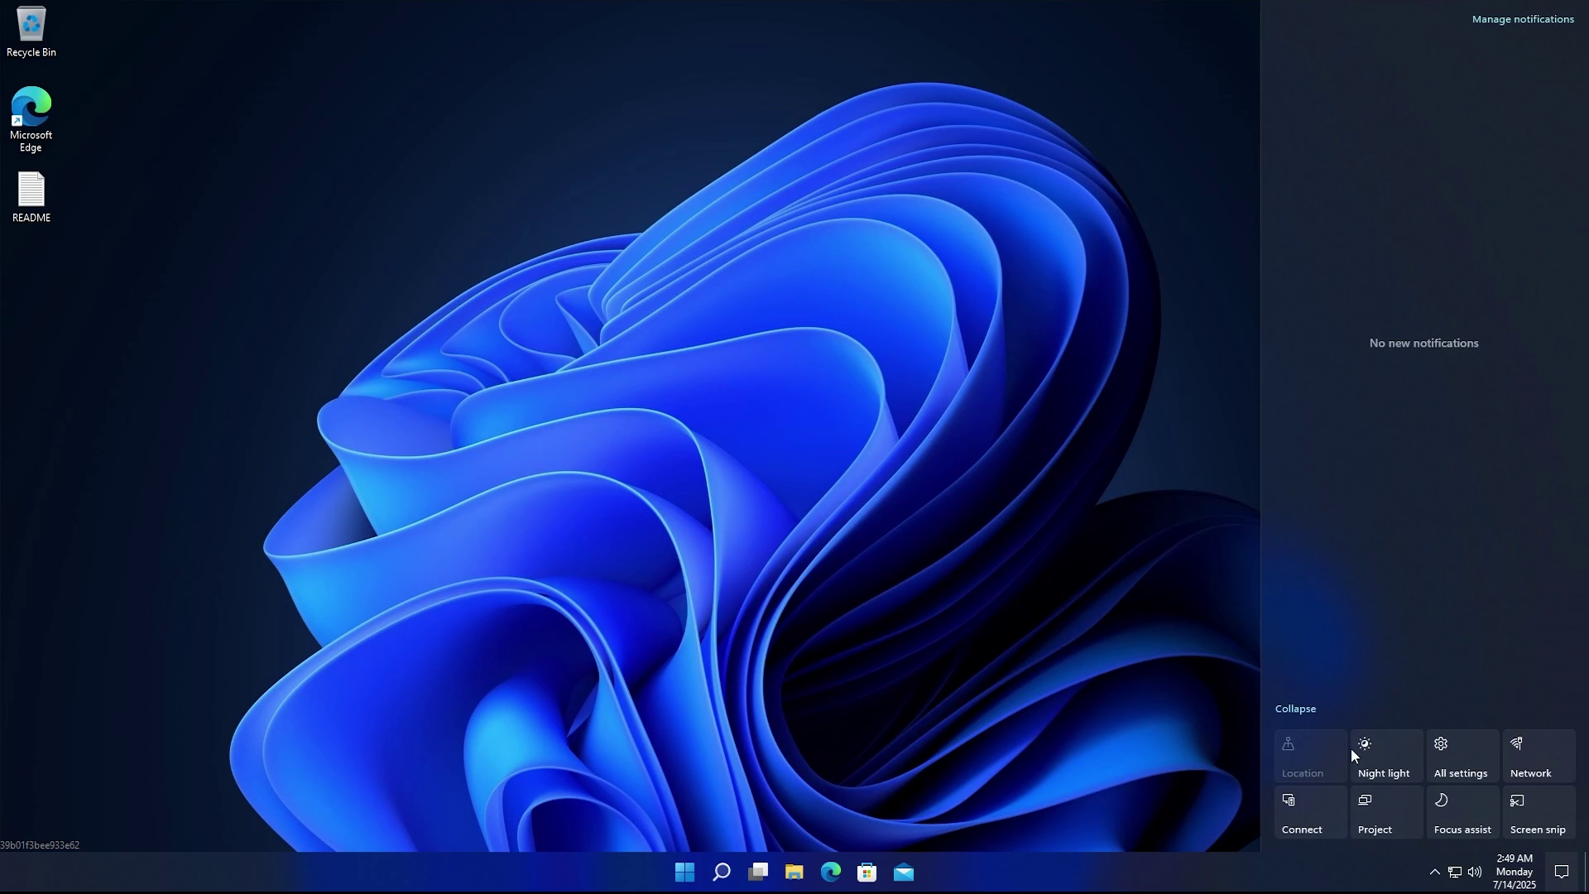
key("super+a")
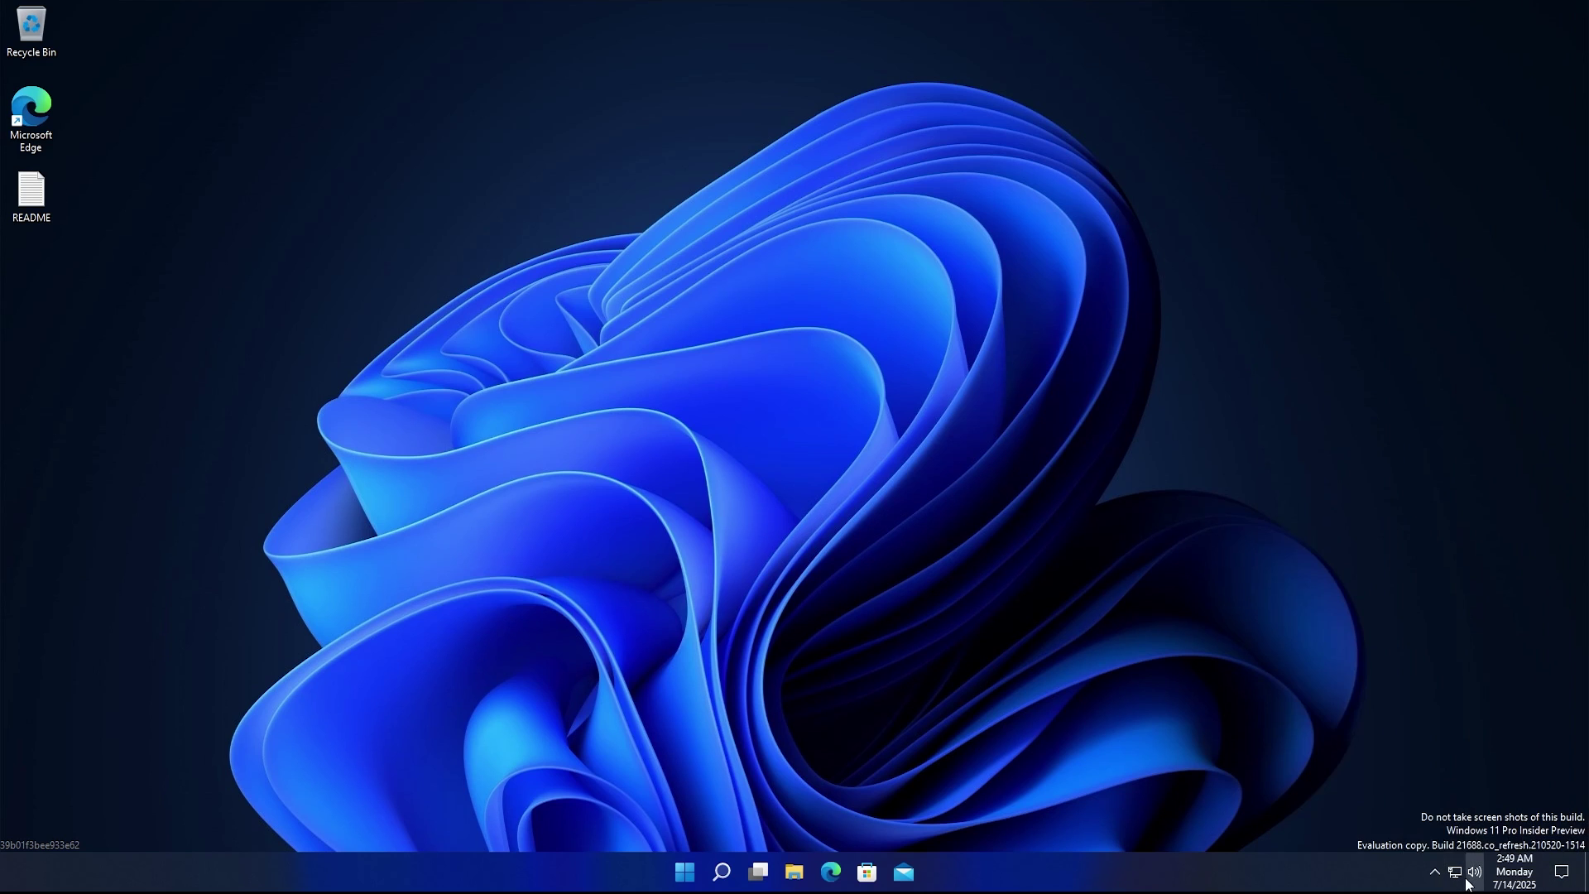
- View the volume and network flyouts from the system tray and close them
left_click(1475, 871)
left_click(1455, 873)
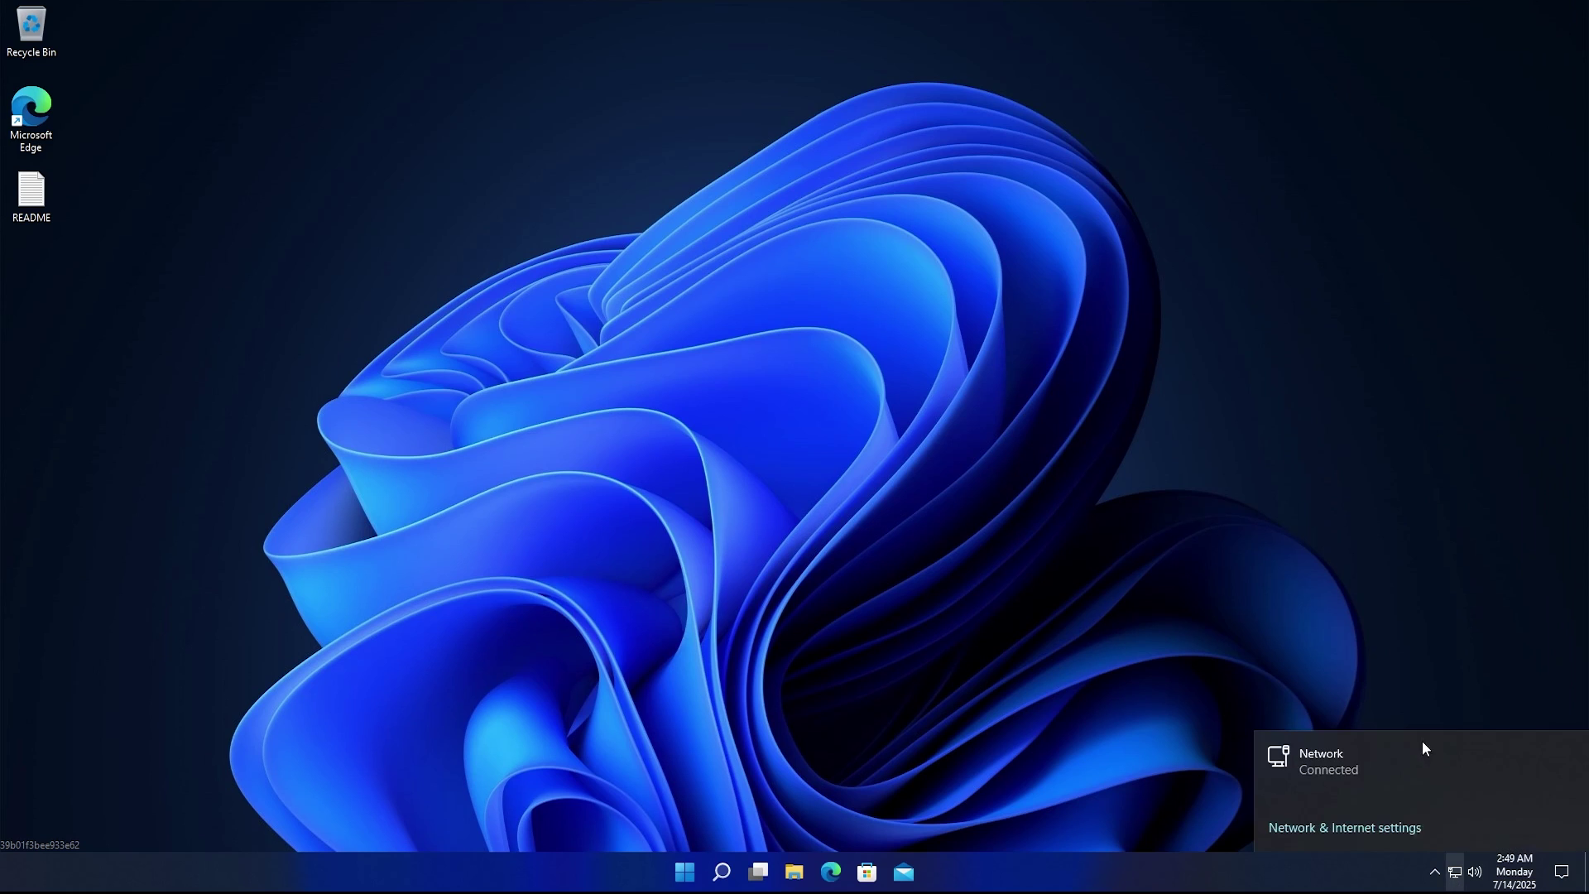
left_click(1314, 578)
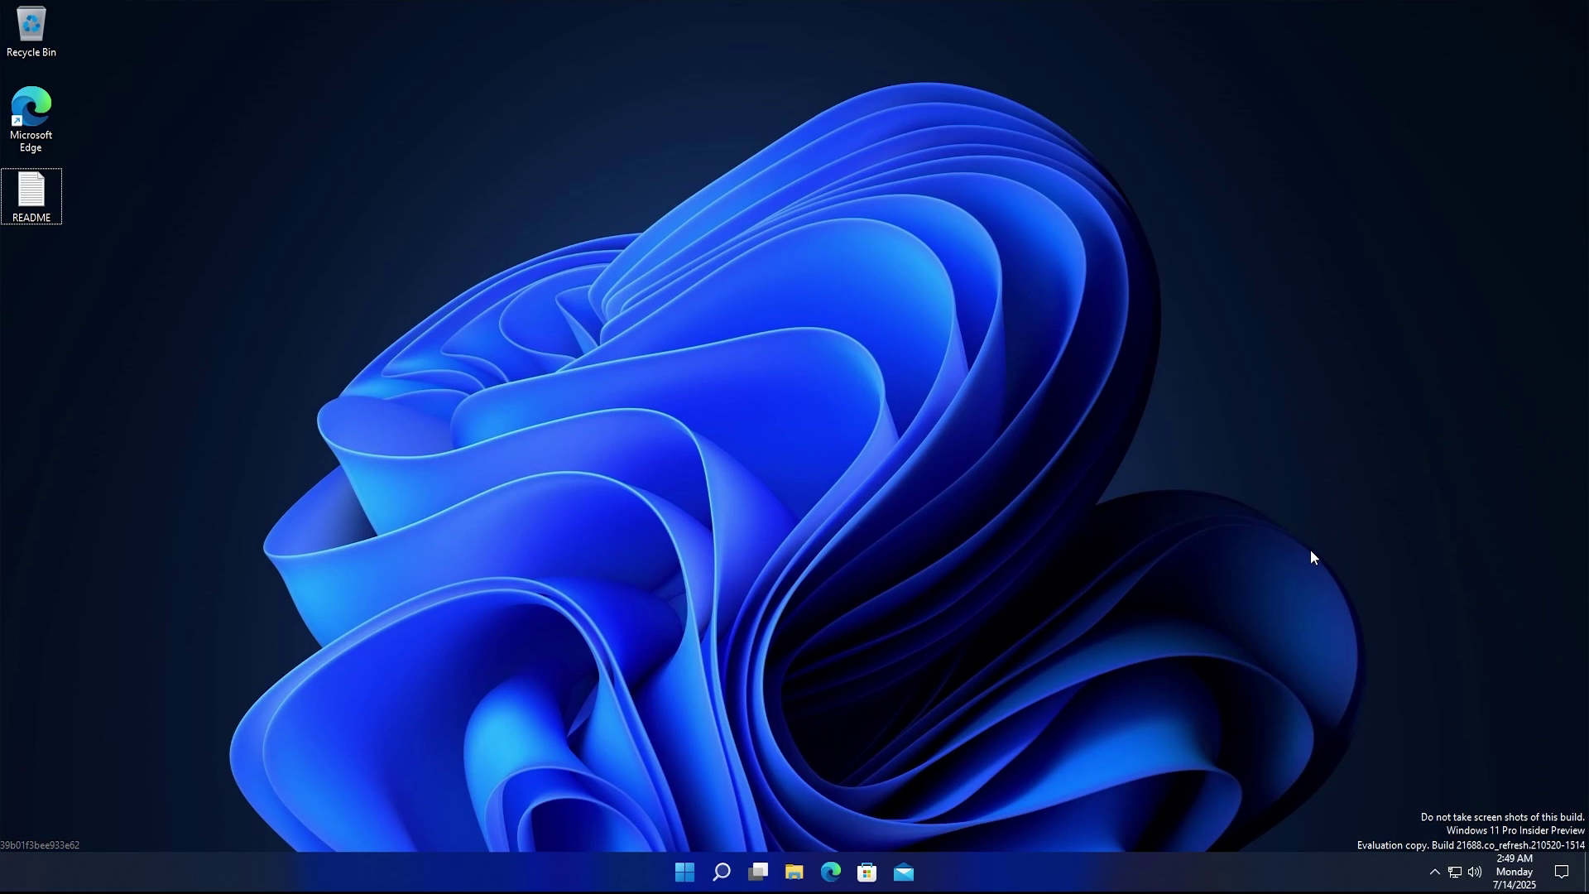
- Open the security options screen, lock the session, and sign back in to the local account
key("ctrl+alt+Delete")
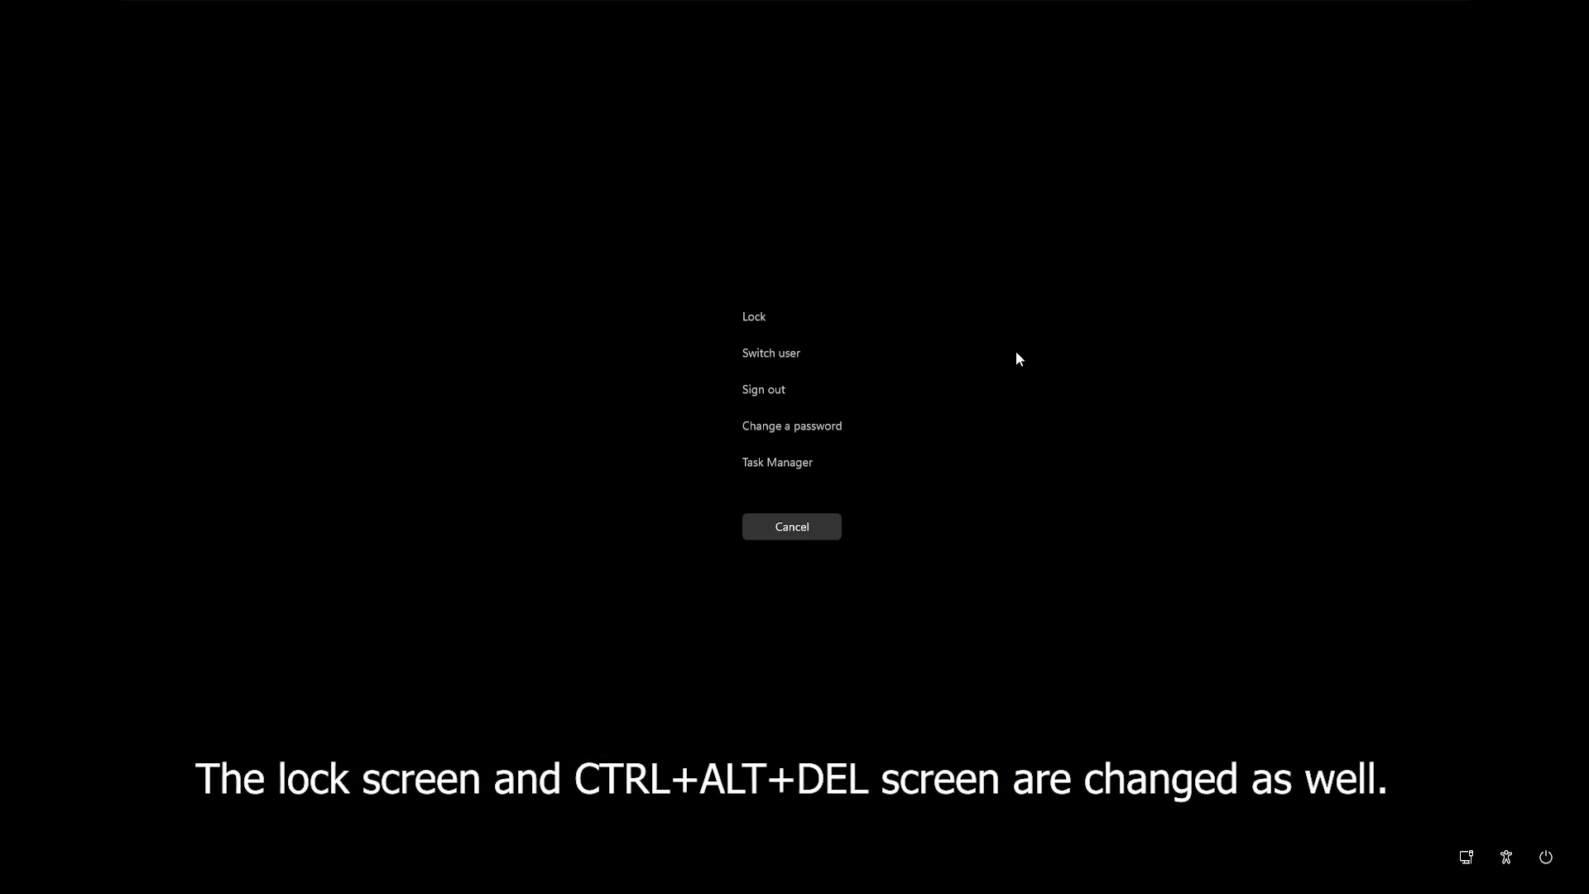
left_click(802, 310)
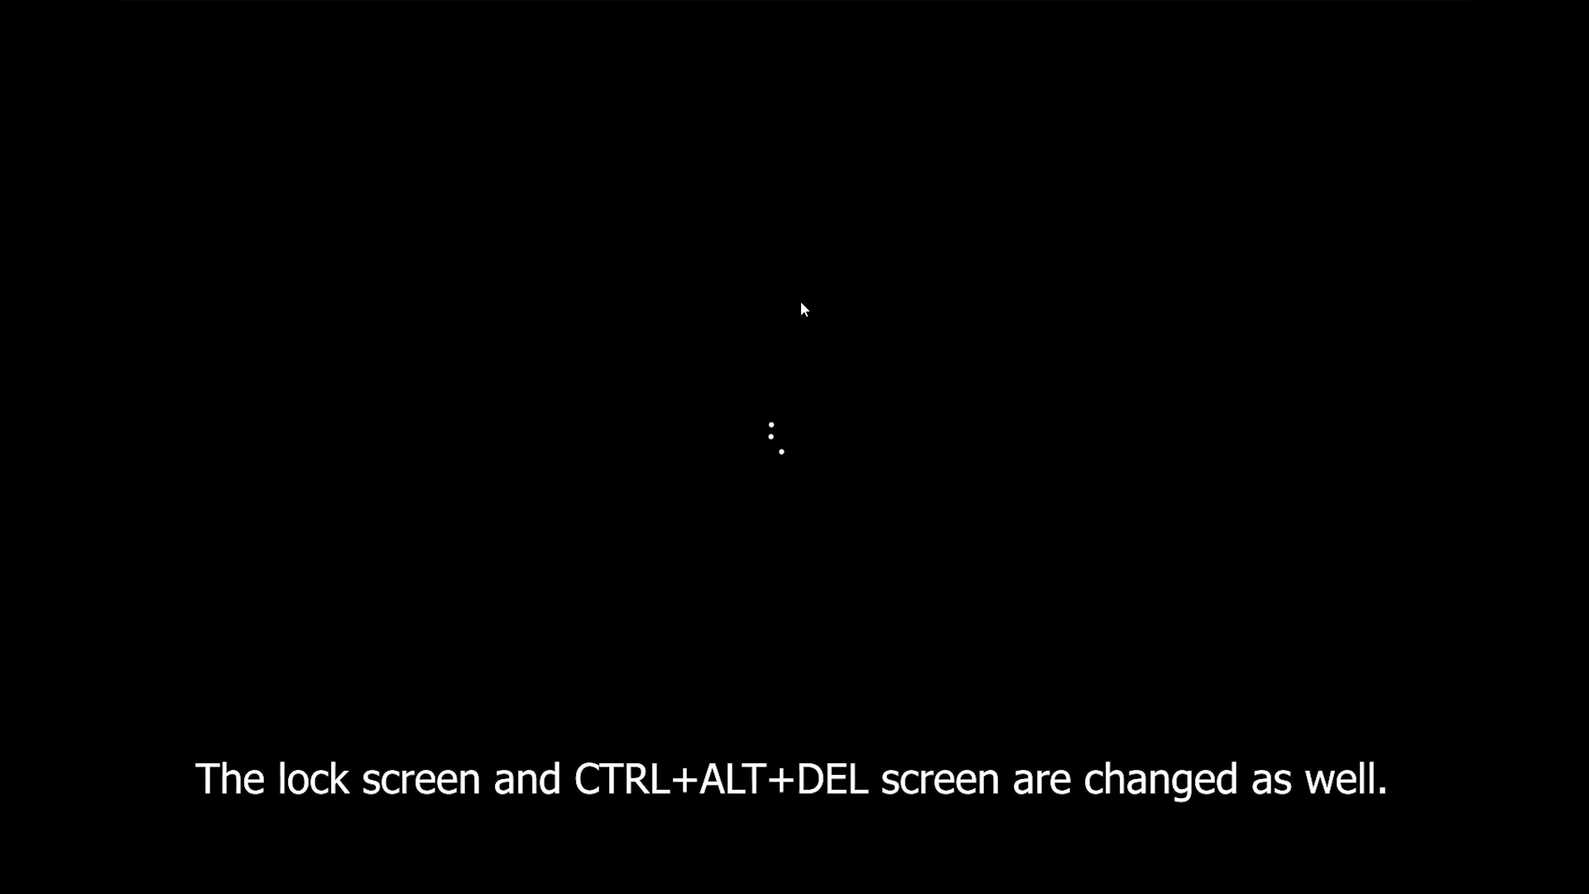
left_click(732, 422)
left_click(828, 475)
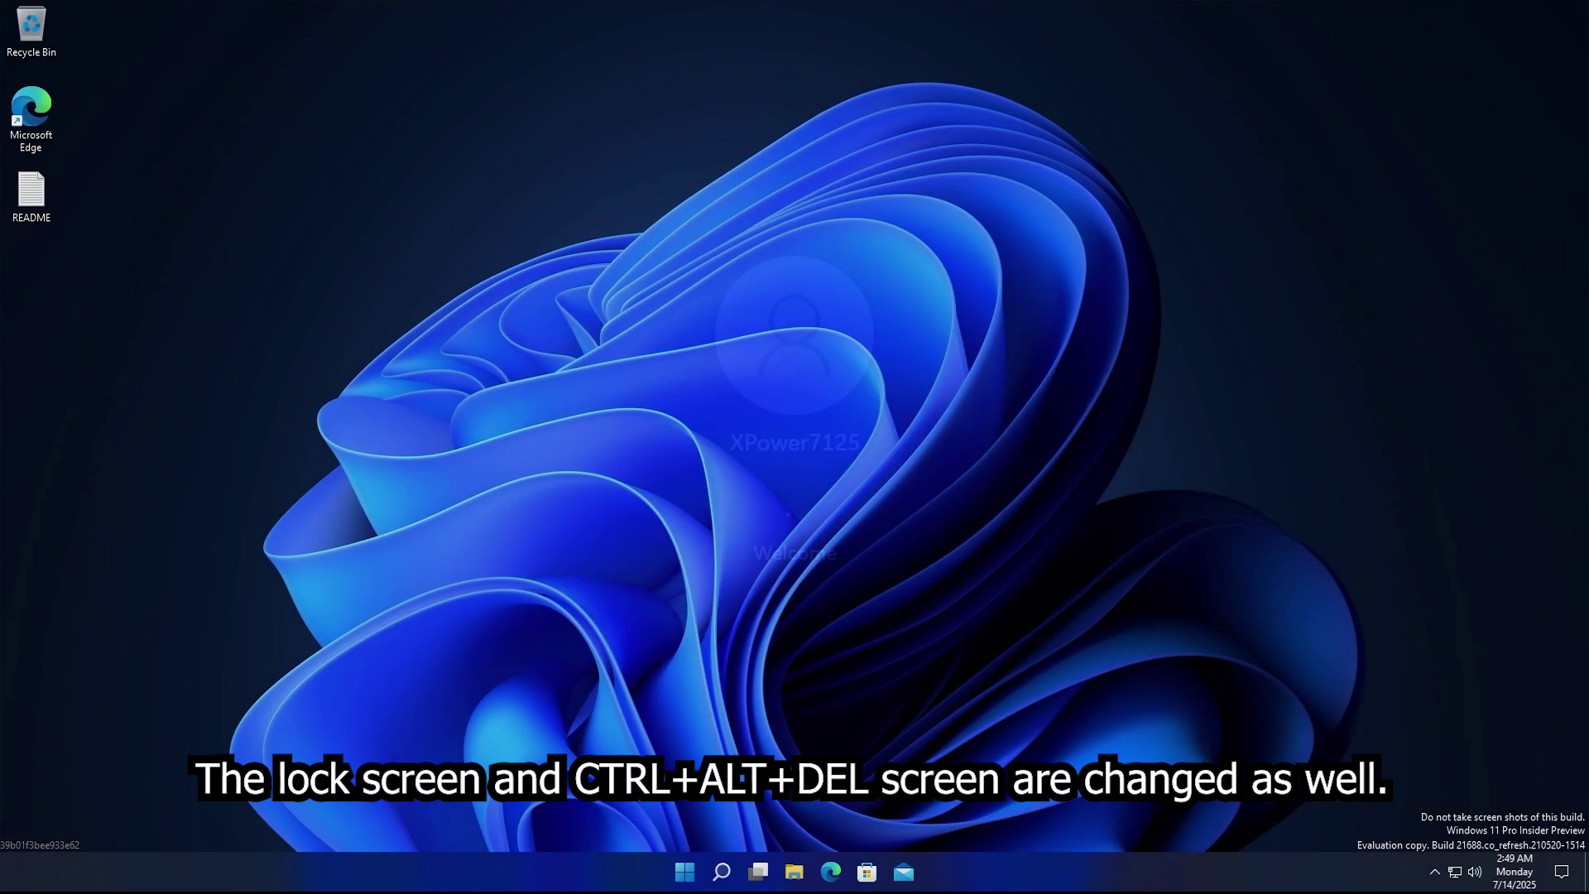
- Open File Explorer at Quick access, move its window toward the desktop's upper edge, and close it
key("super+e")
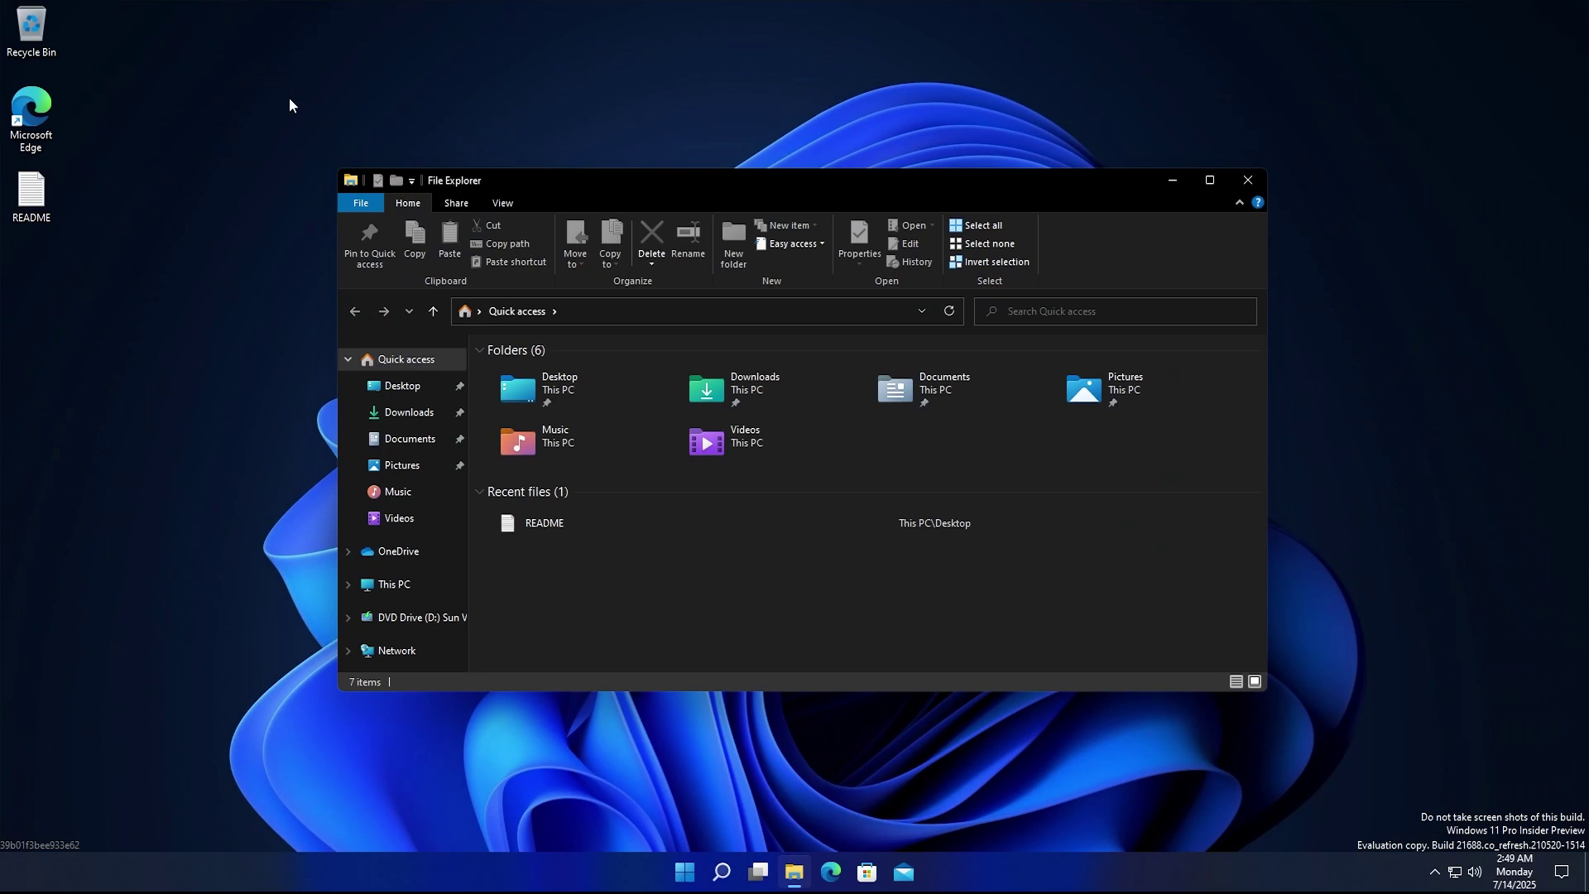
left_click_drag(554, 190, 824, 31)
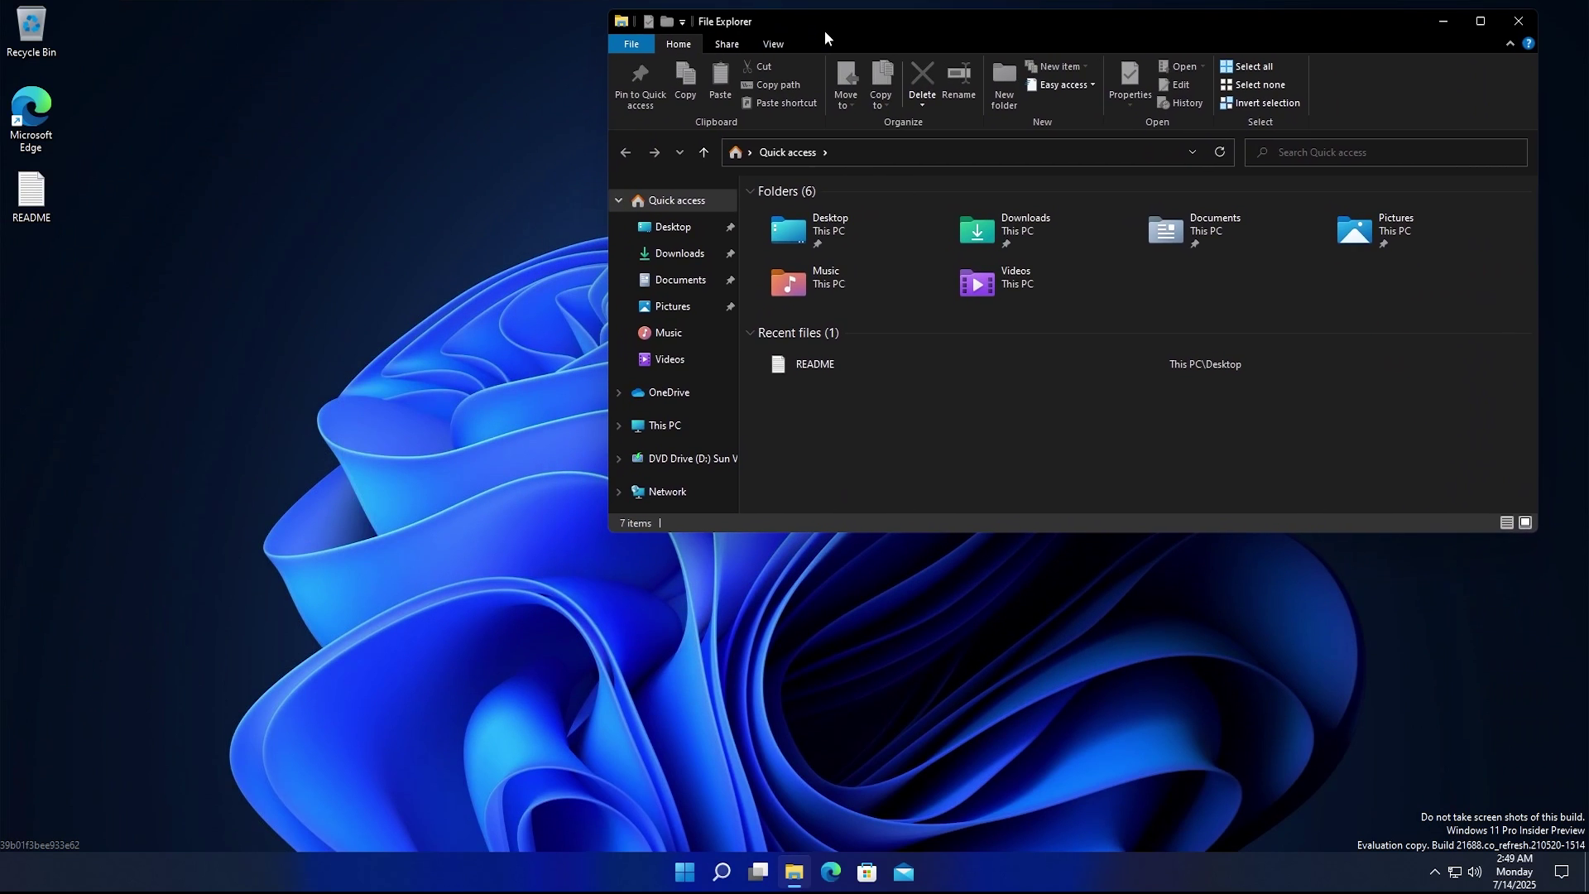
key("alt+F4")
- Open Microsoft Store and Notepad, move the Notepad window, and close both apps
key("super")
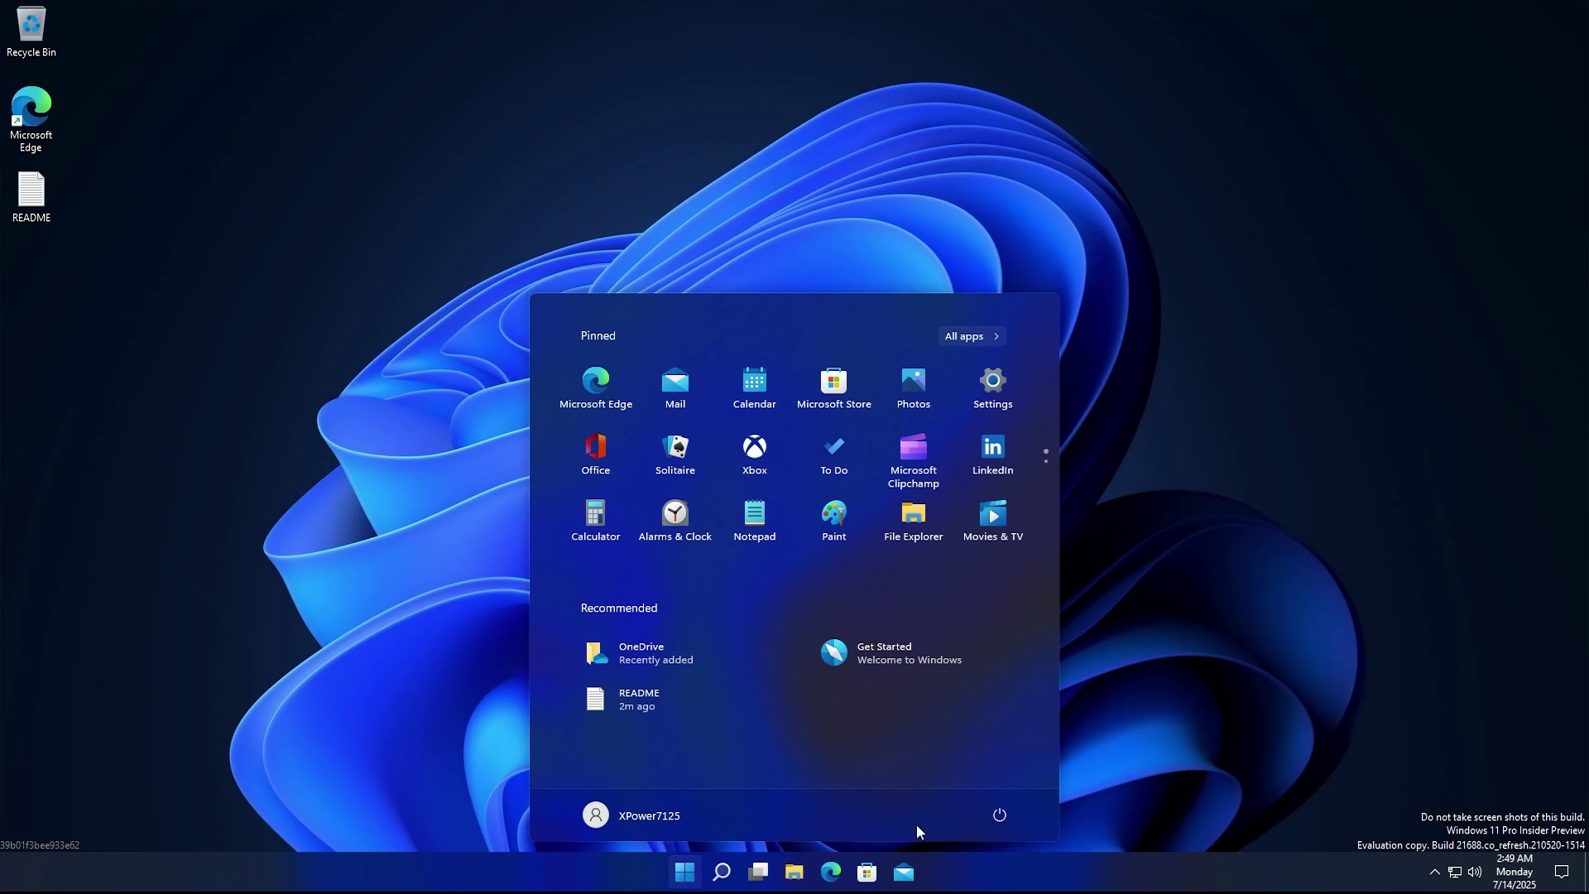
left_click(875, 861)
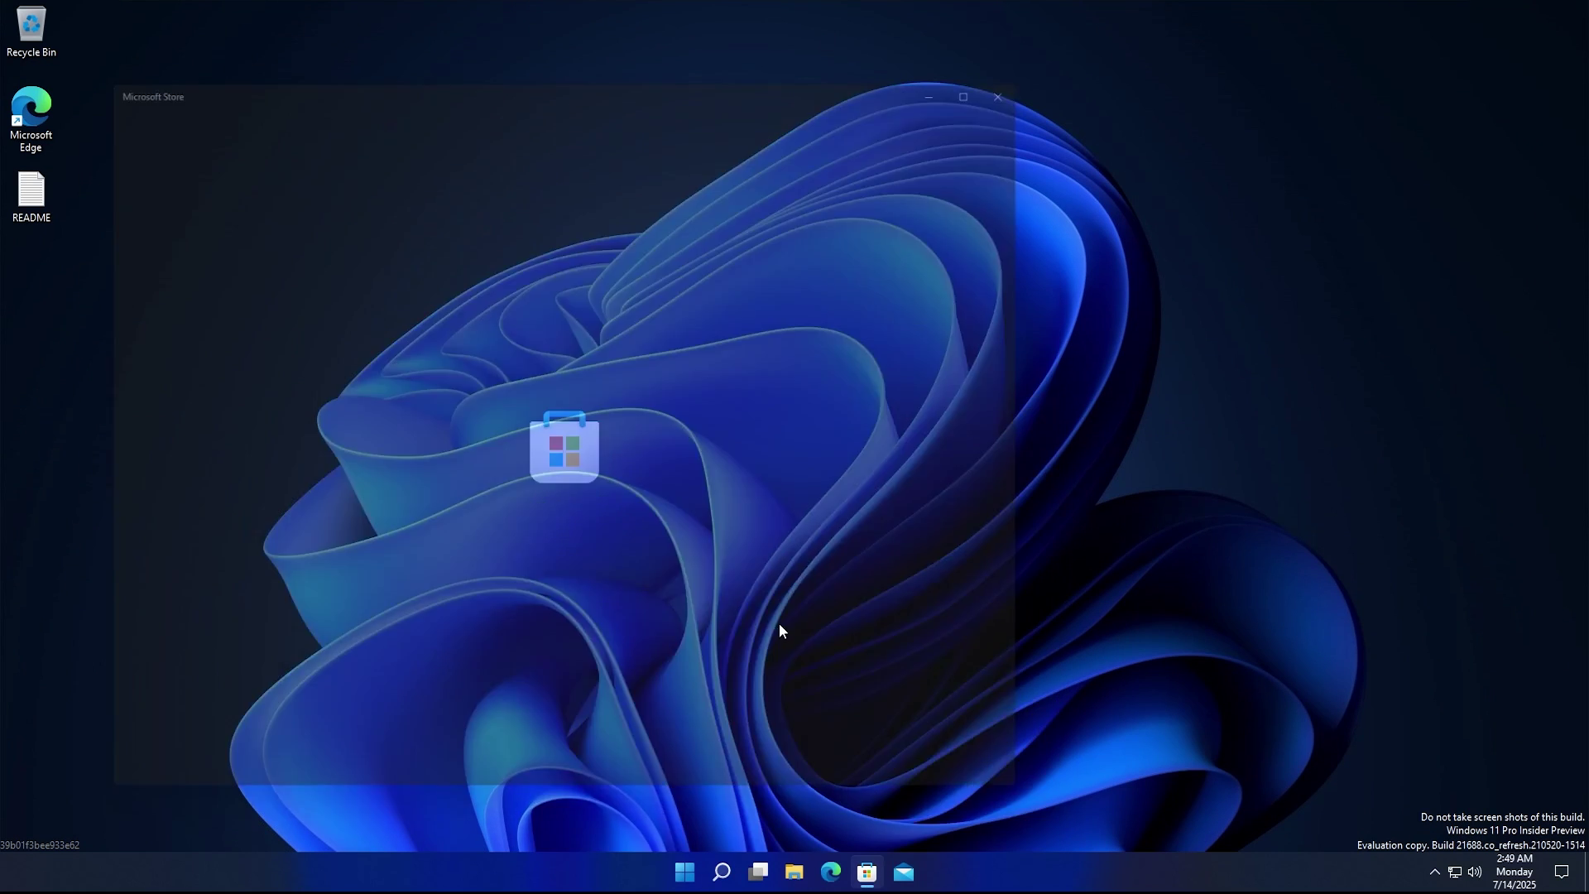
key("super")
type("notepad")
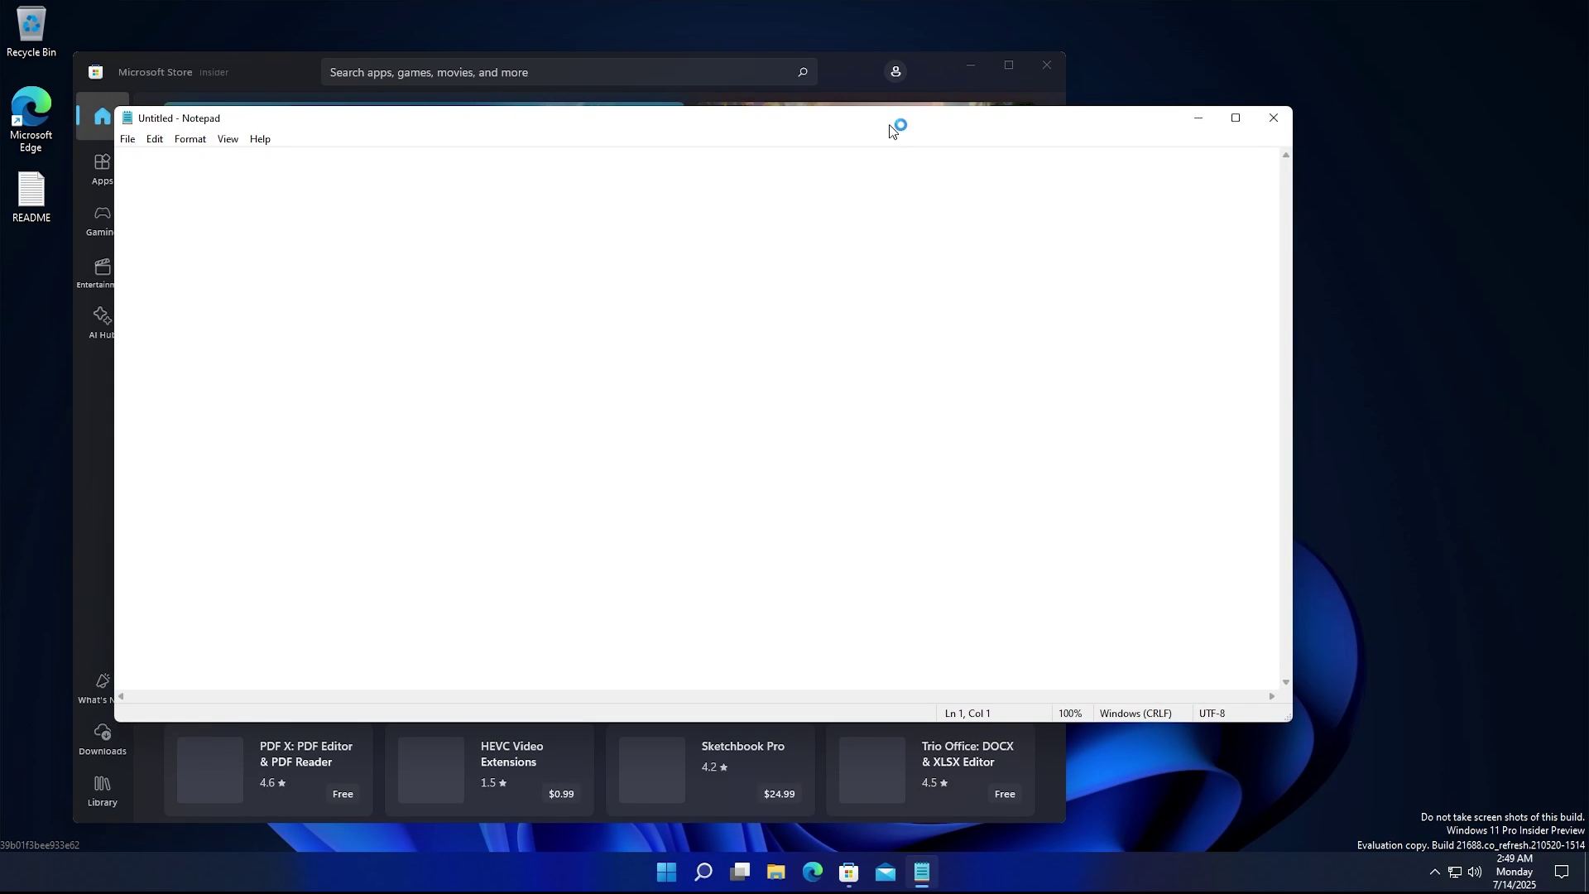
left_click_drag(892, 130, 1128, 202)
key("alt+F4")
key("alt+F4")
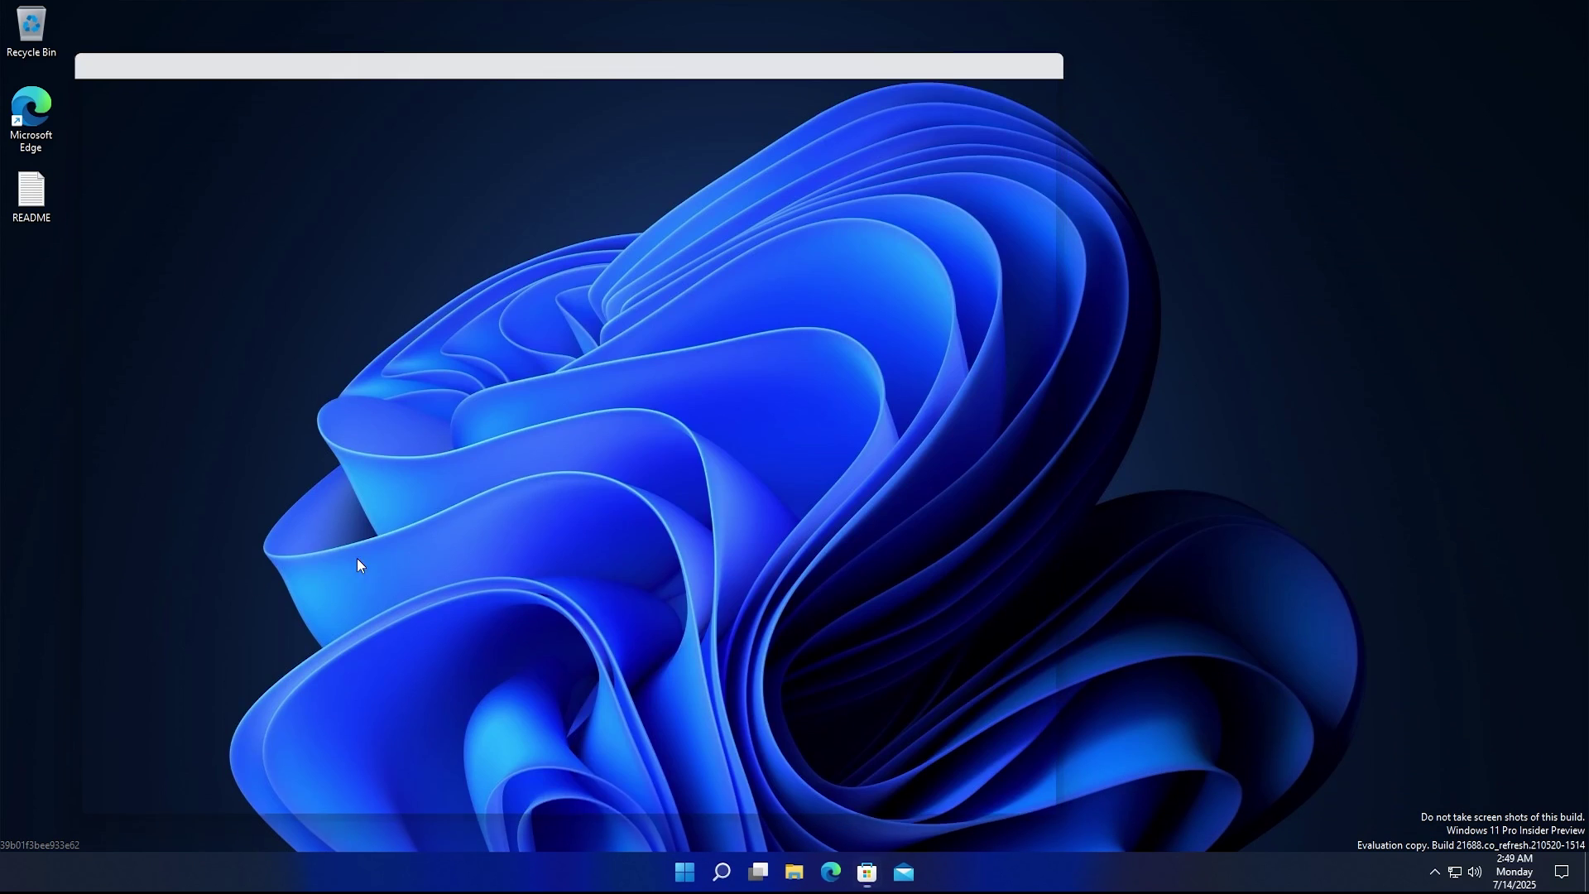
- Open Get Started from the Start menu's Recommended section and close it
key("super")
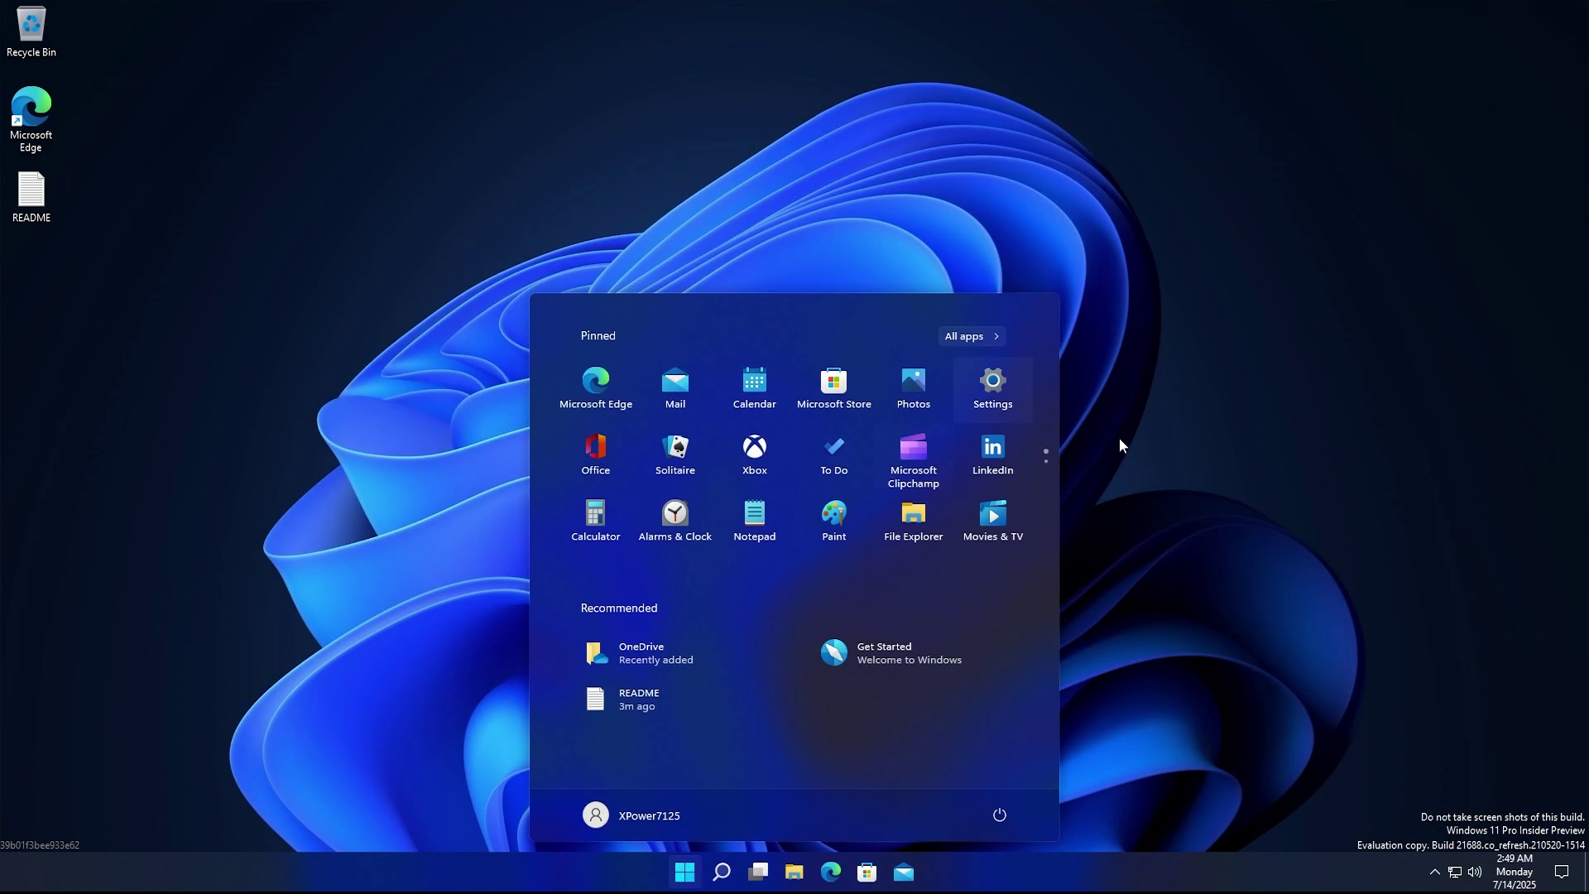
left_click(861, 645)
key("alt+F4")
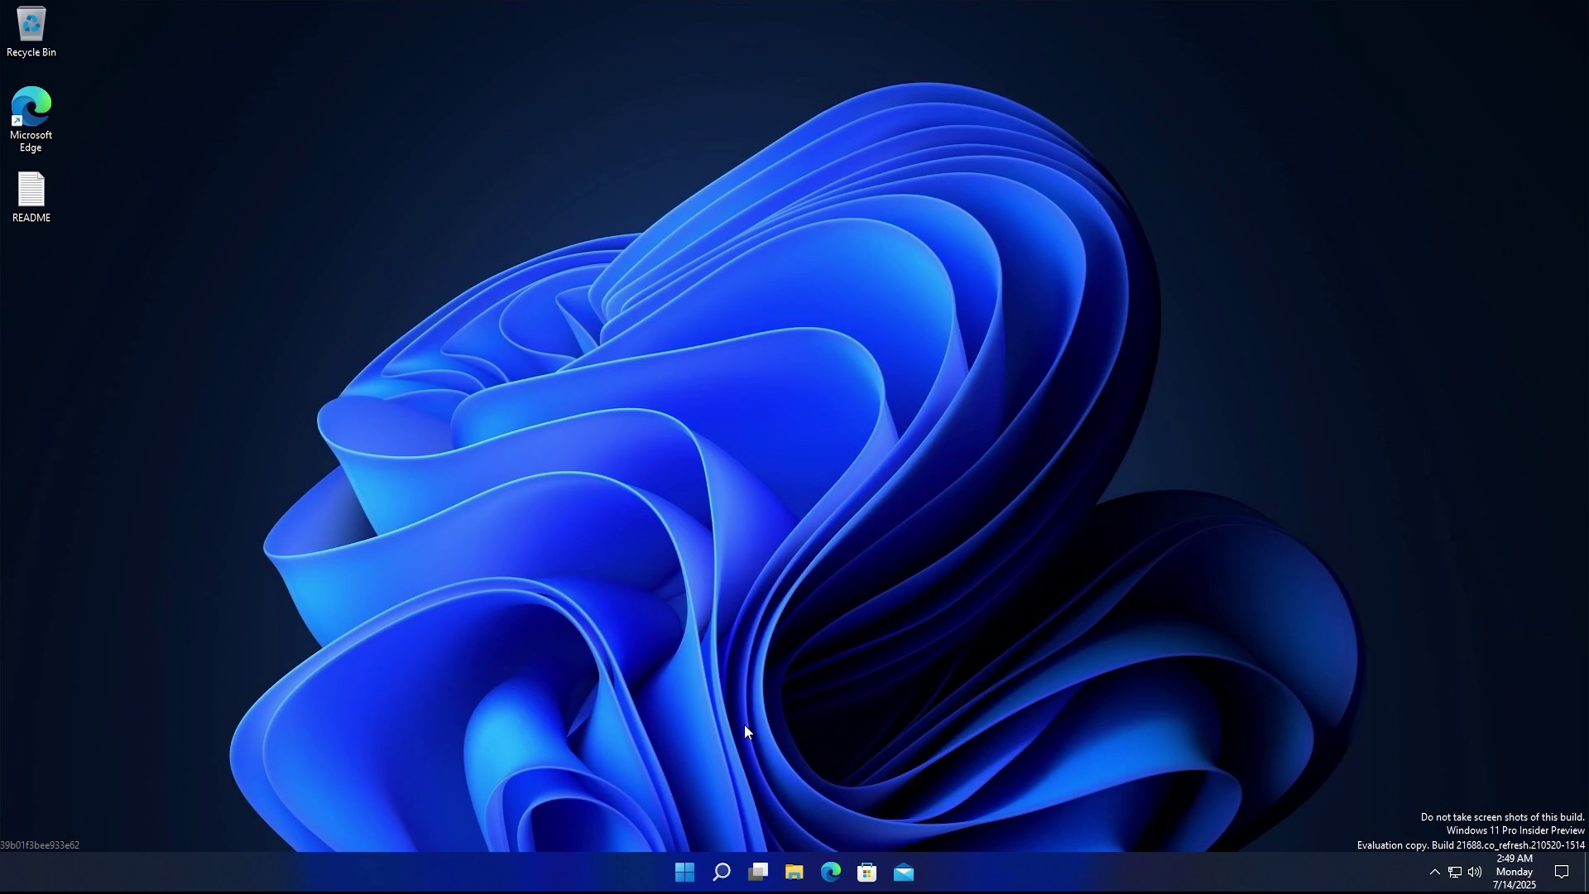
- Open the Personalization settings from the desktop's context menu
right_click(652, 562)
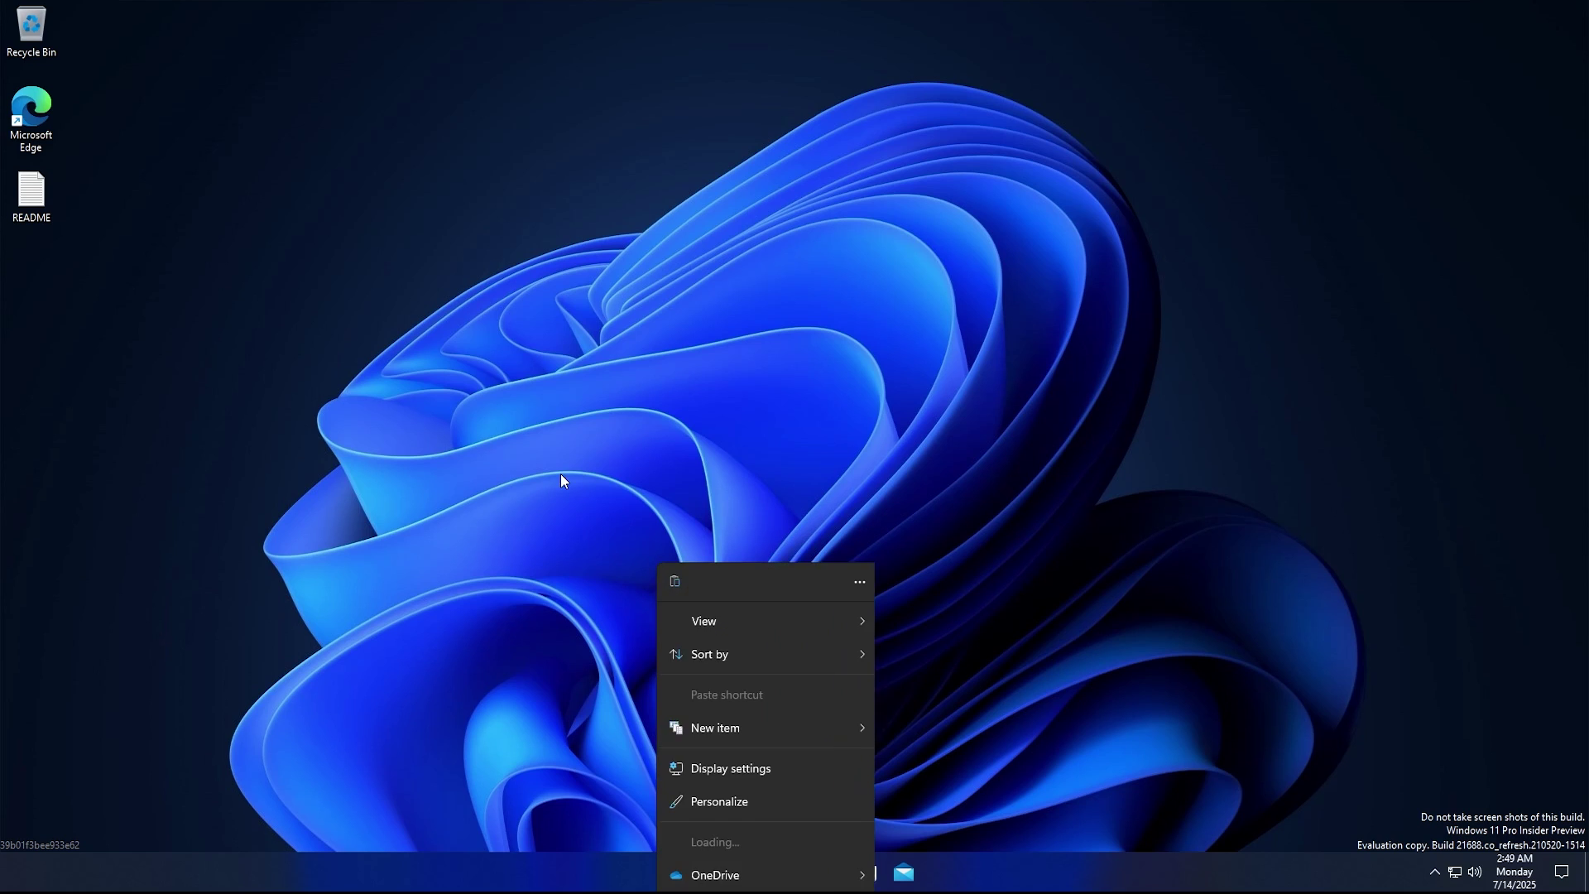
right_click(450, 252)
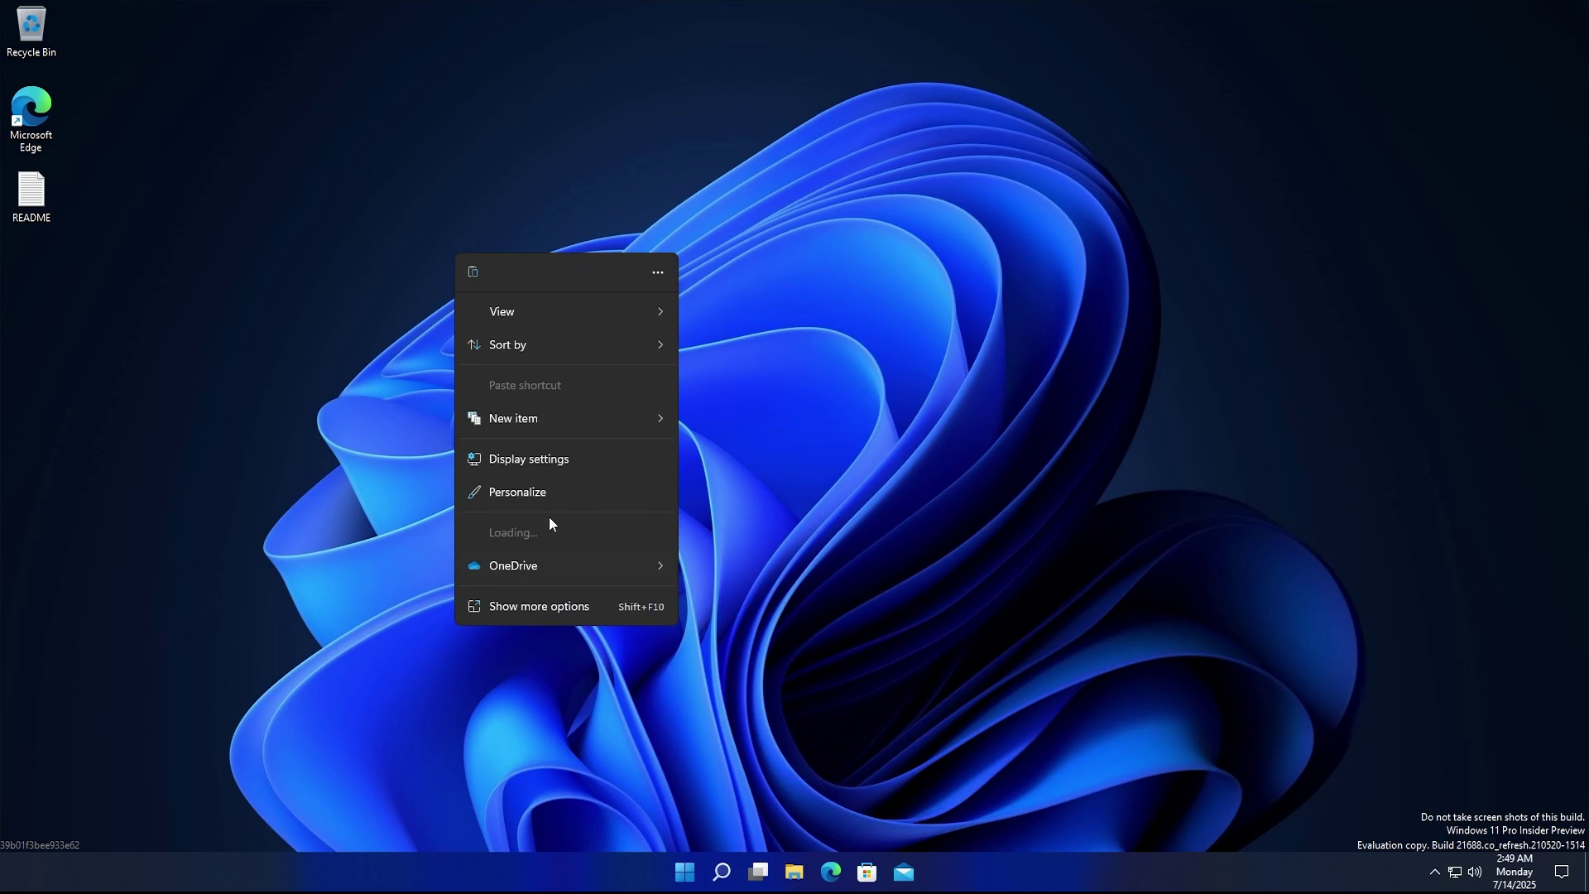
mouse_move(601, 412)
left_click(524, 481)
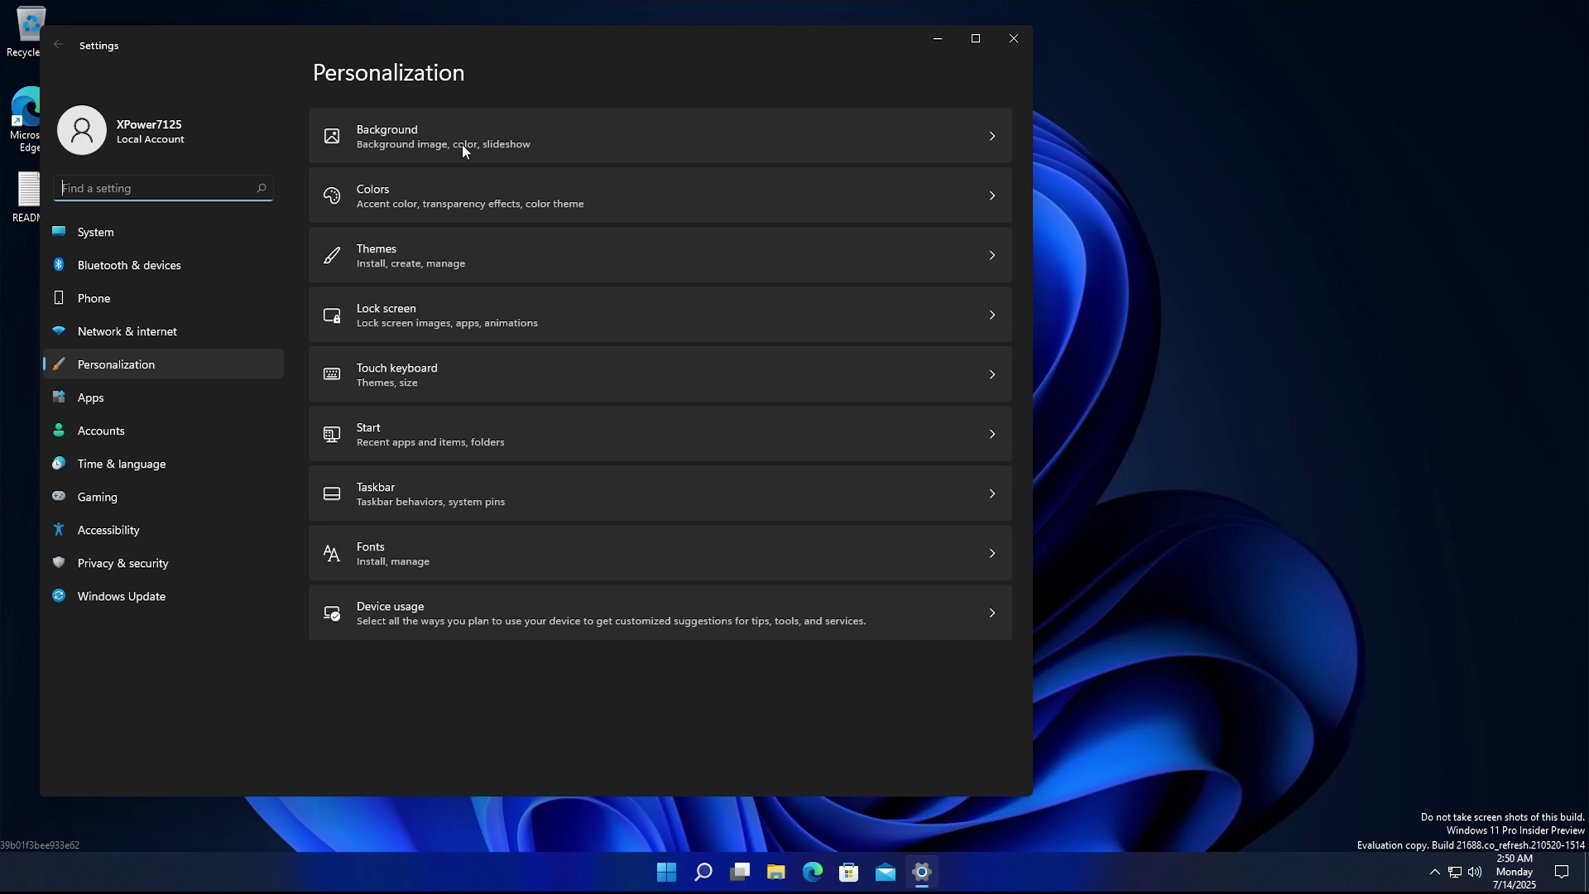
- Open the Background settings and apply the theme with the purple glow wallpaper
left_click(462, 144)
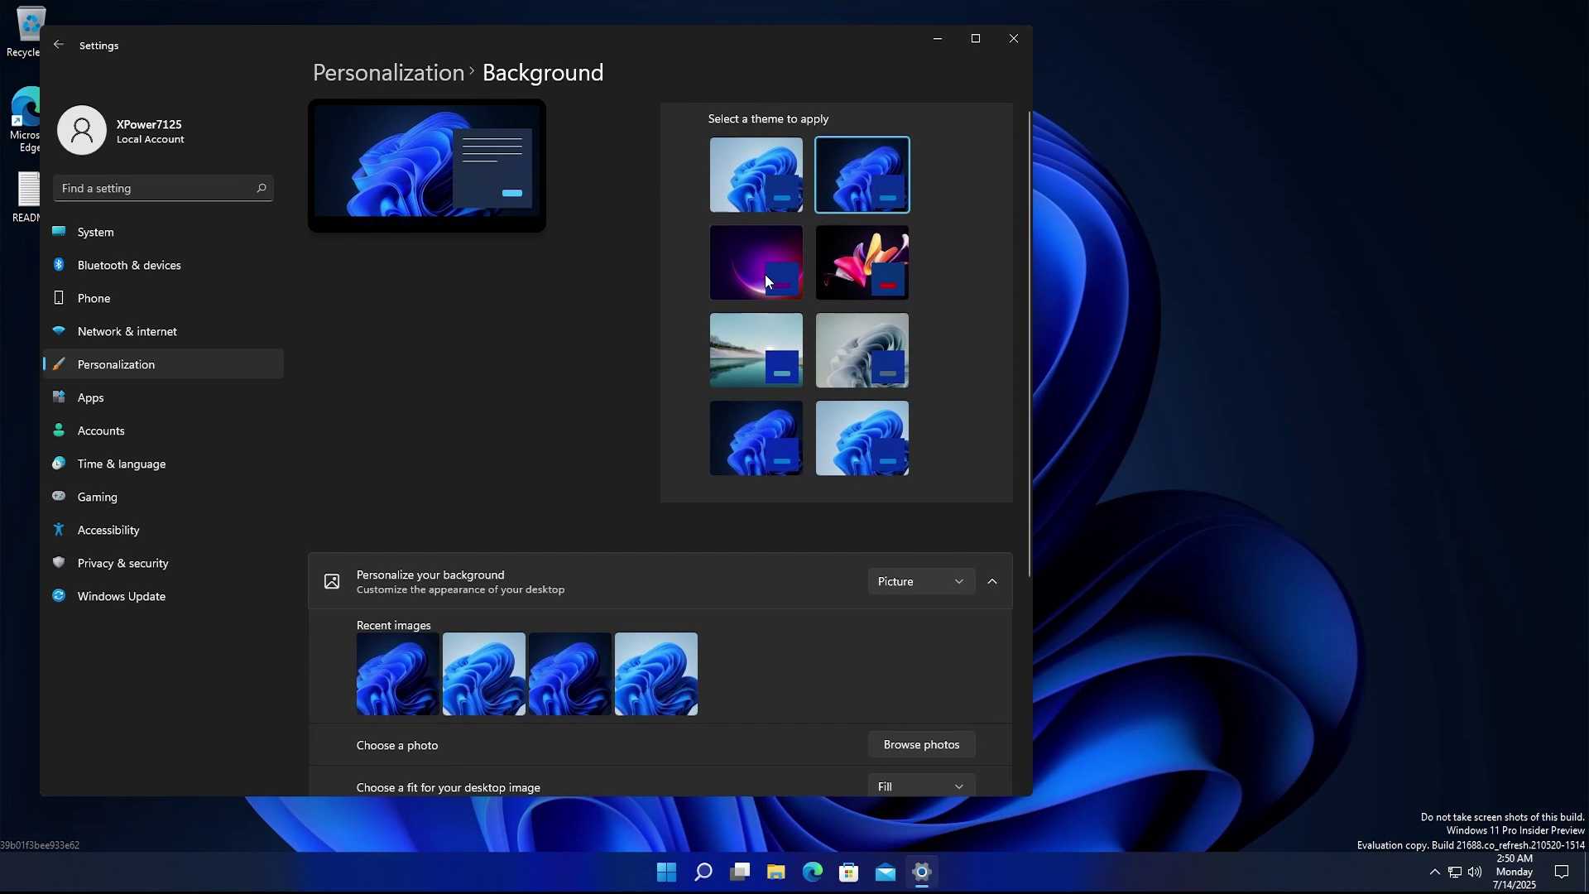
scroll(768, 280, "down", 2)
scroll(768, 280, "up", 2)
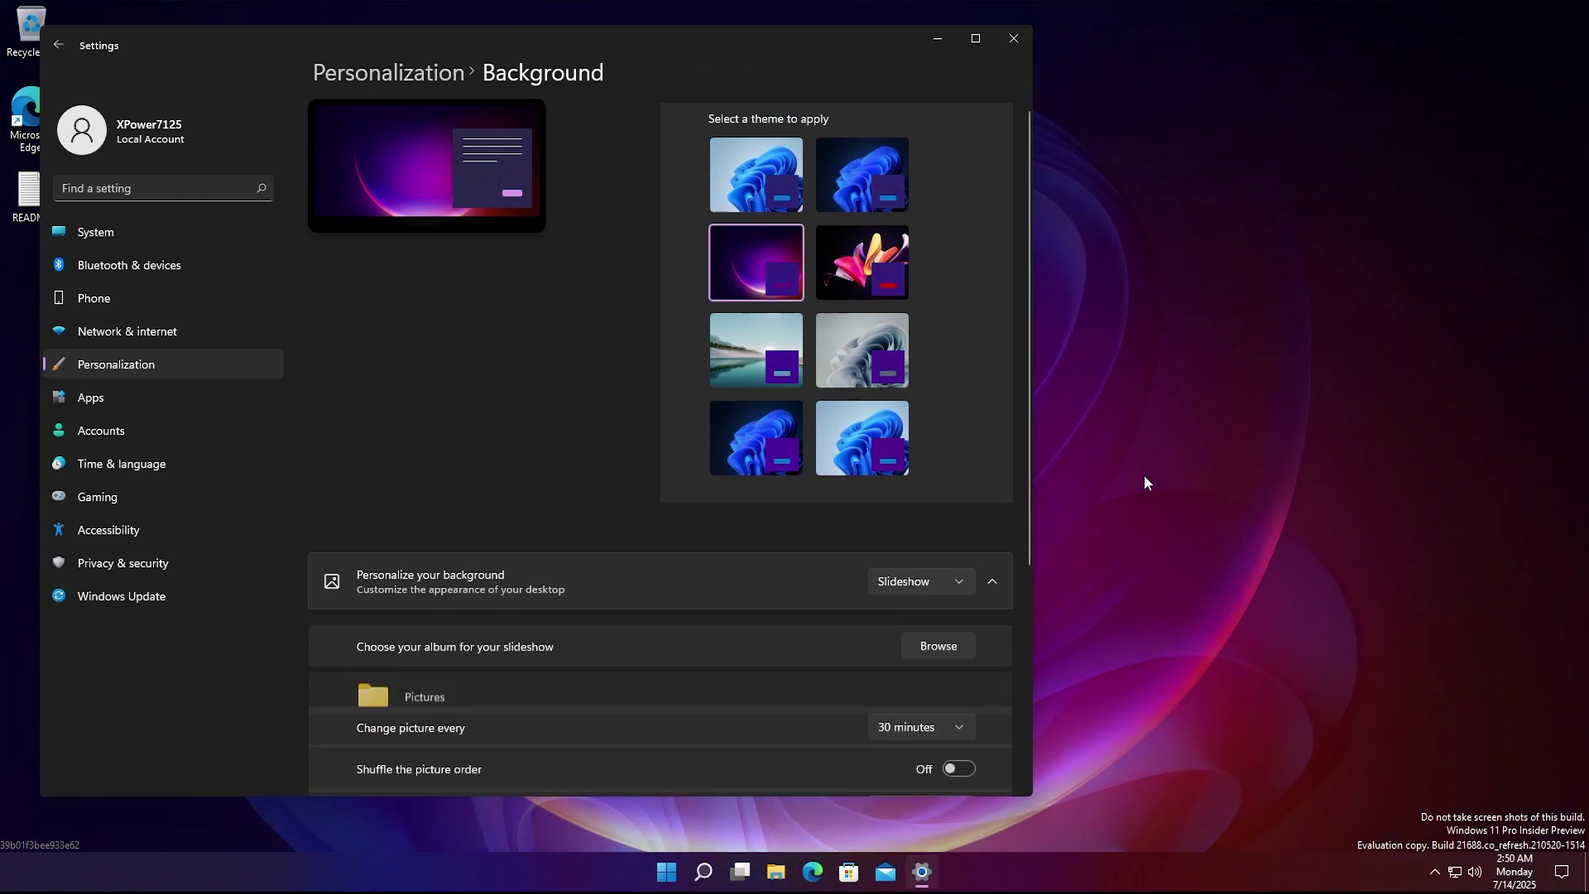
- Open Paint and draw three black freehand brush strokes on the blank canvas
key("super")
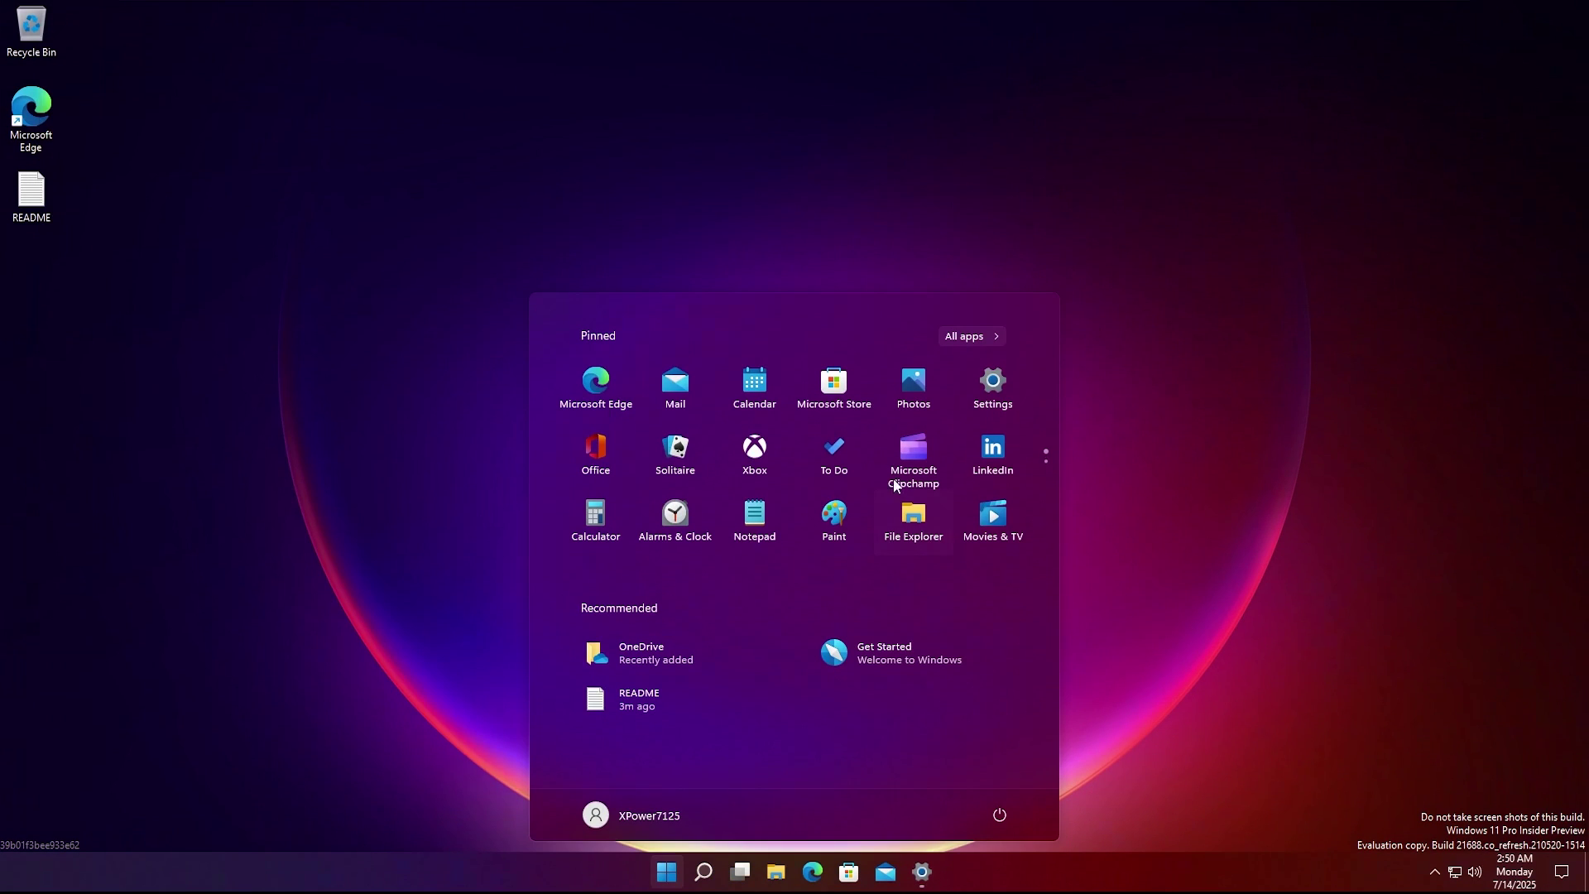
left_click(833, 511)
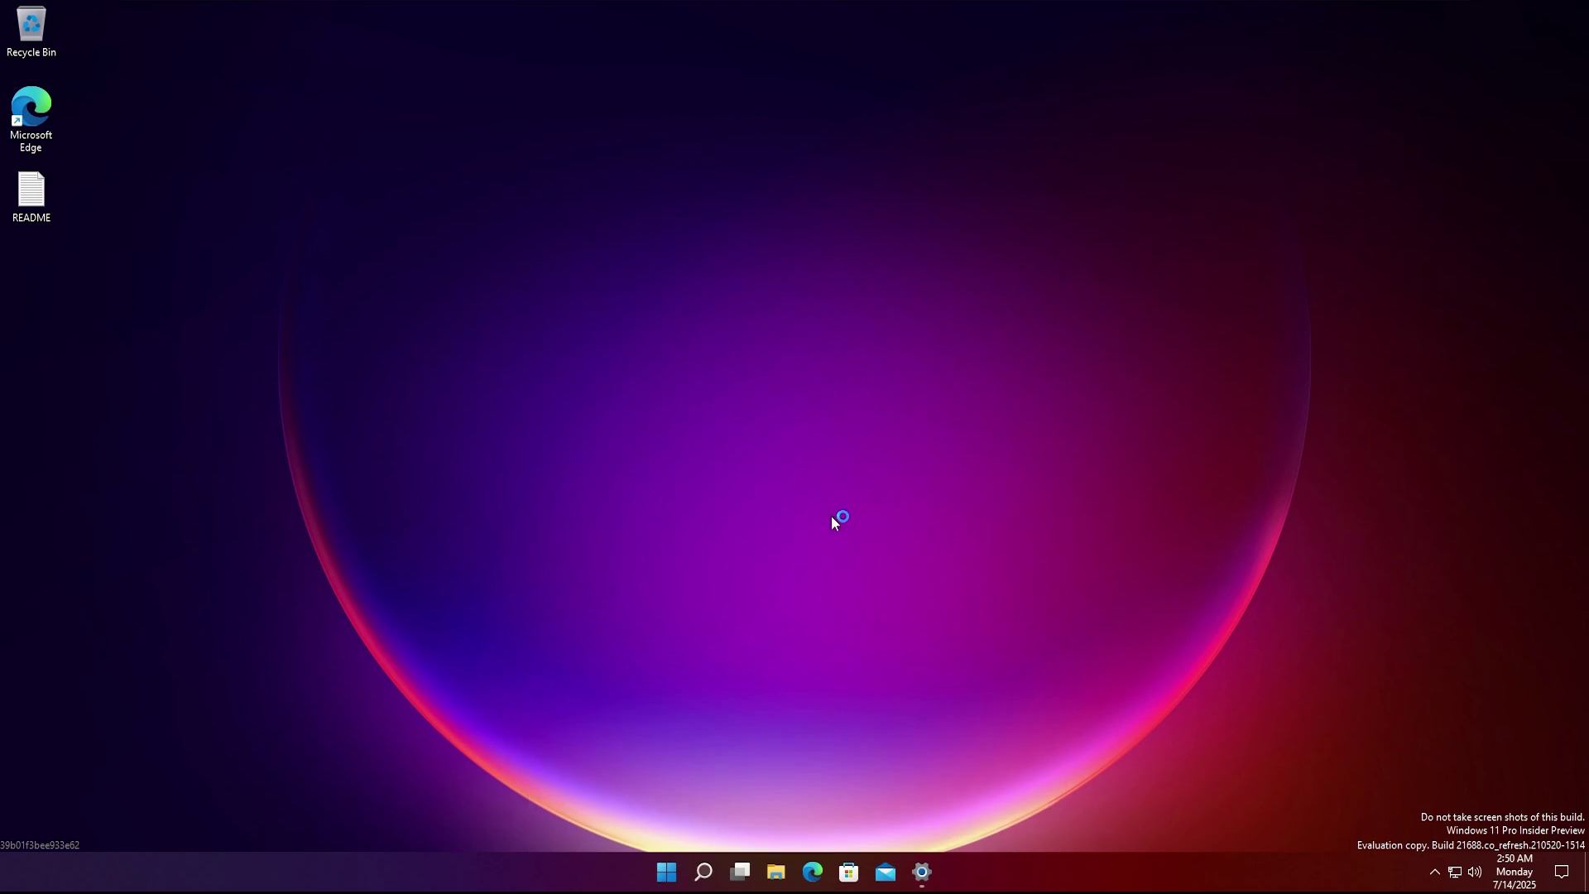
left_click_drag(551, 312, 497, 612)
left_click_drag(693, 248, 623, 672)
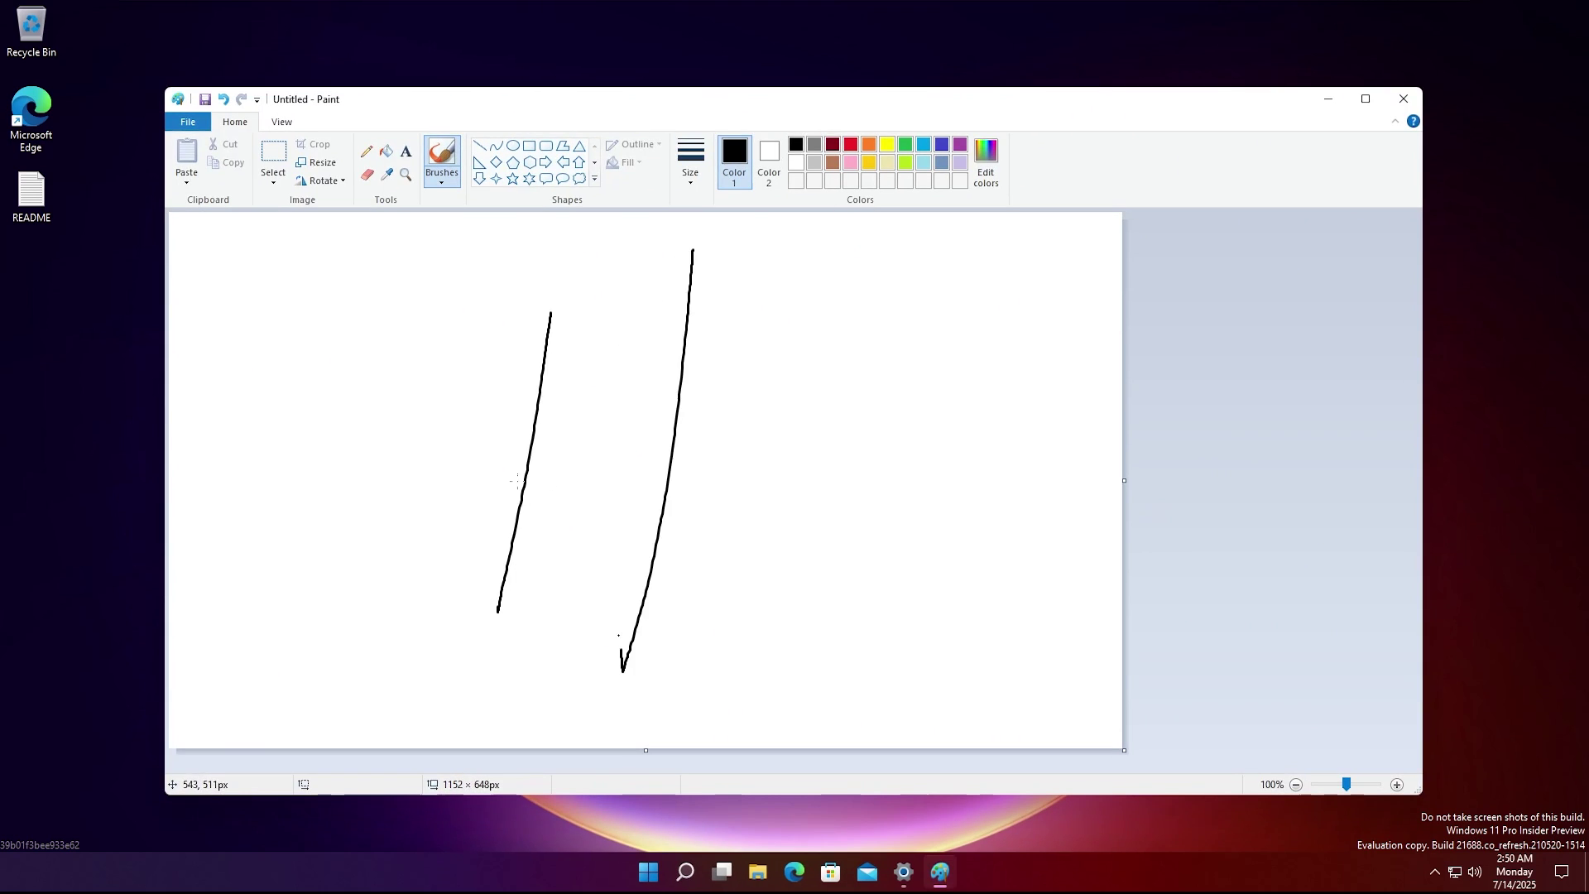
left_click_drag(545, 623, 745, 549)
- Undo every brush stroke, including one more line drawn across the lower canvas, and close Paint without saving
key("ctrl+z")
mouse_move(353, 677)
left_mouse_down()
mouse_move(660, 724)
mouse_move(839, 672)
left_mouse_up()
key("ctrl+z")
key("ctrl+z")
key("ctrl+z")
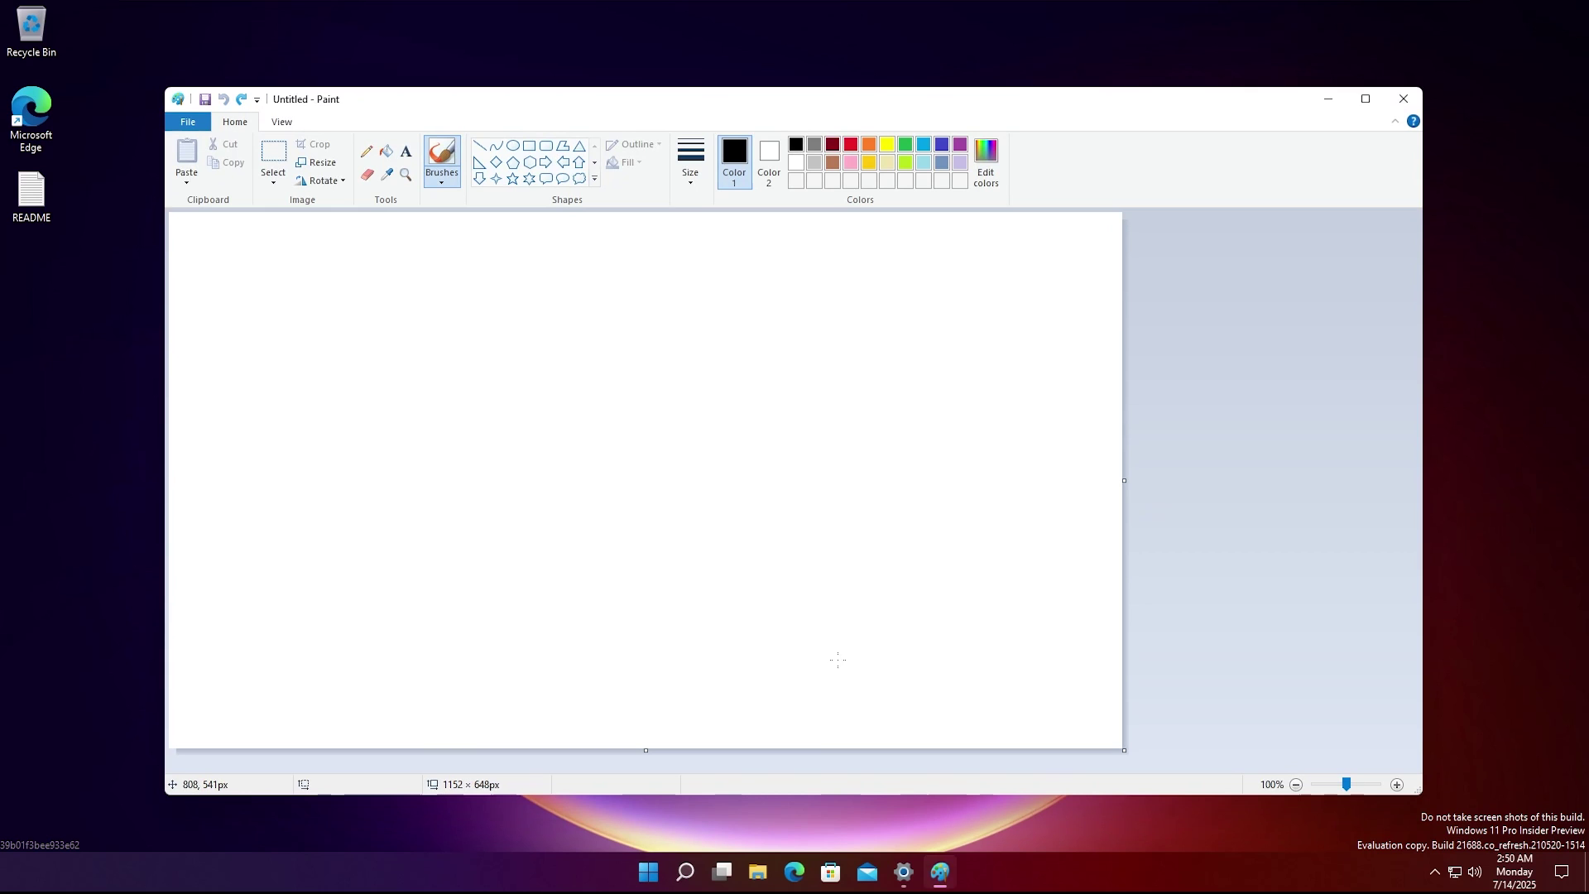
key("alt+F4")
key("n")
key("super")
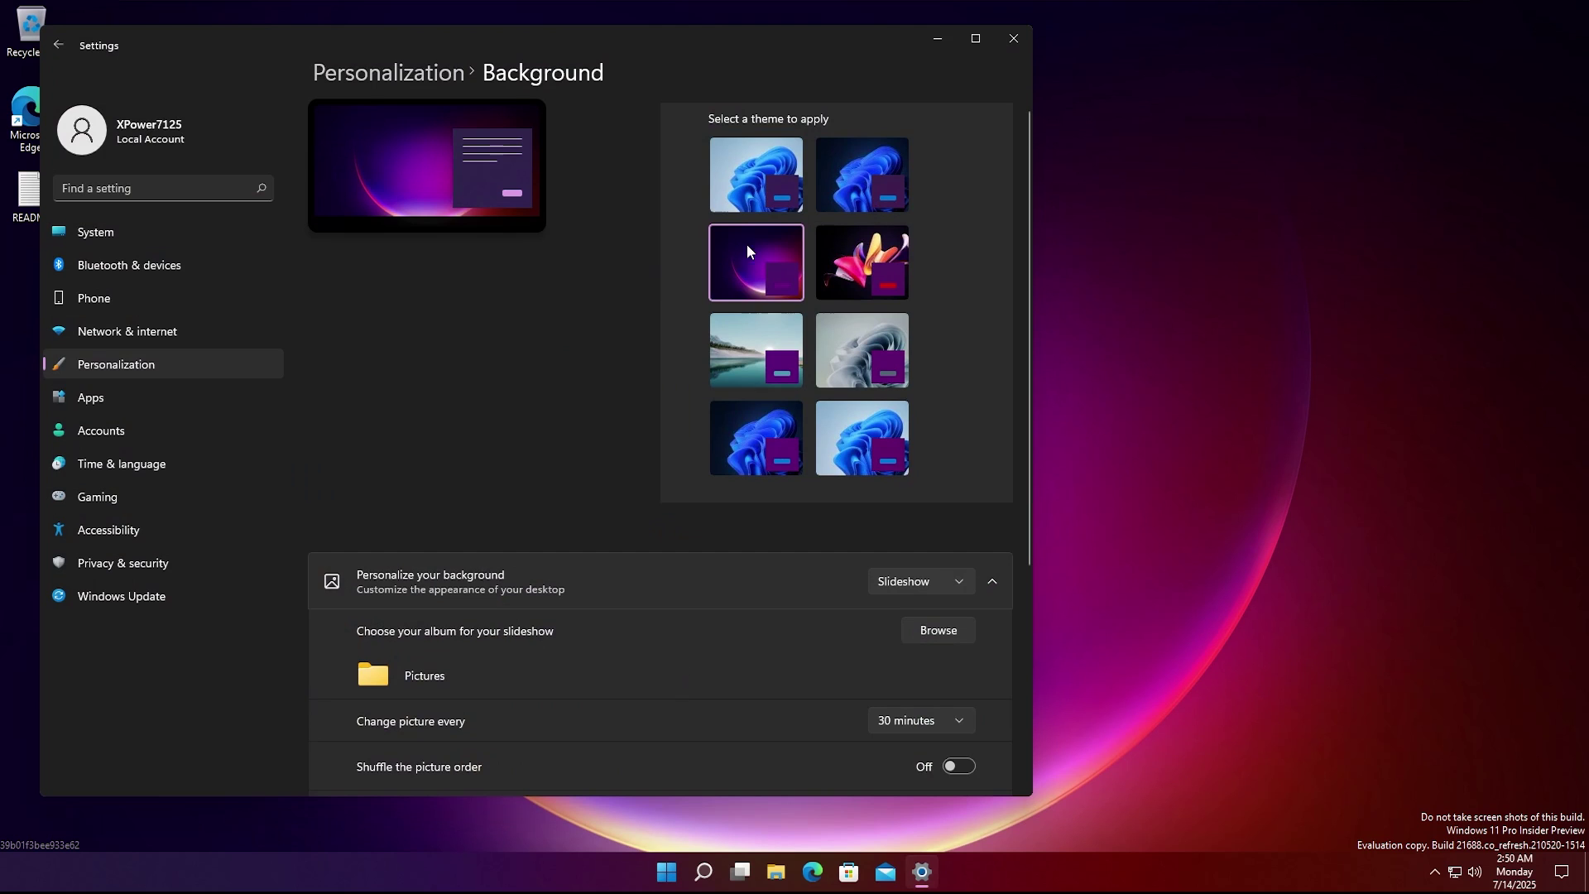
- Apply the light theme with the blue bloom wallpaper and view the remaining background options
left_click(862, 186)
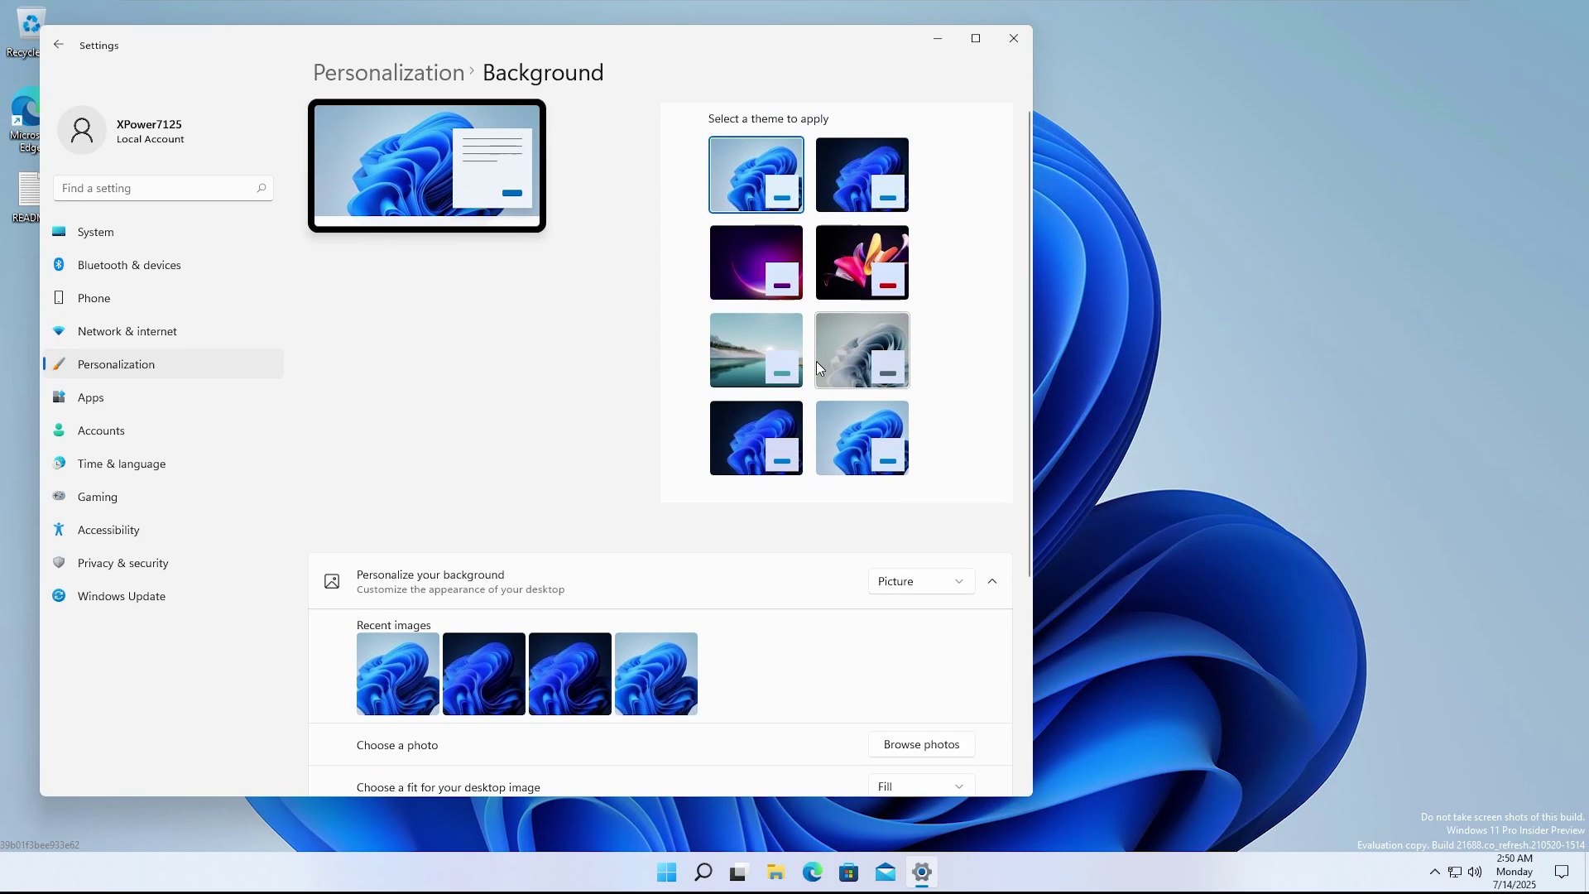
scroll(787, 361, "down", 3)
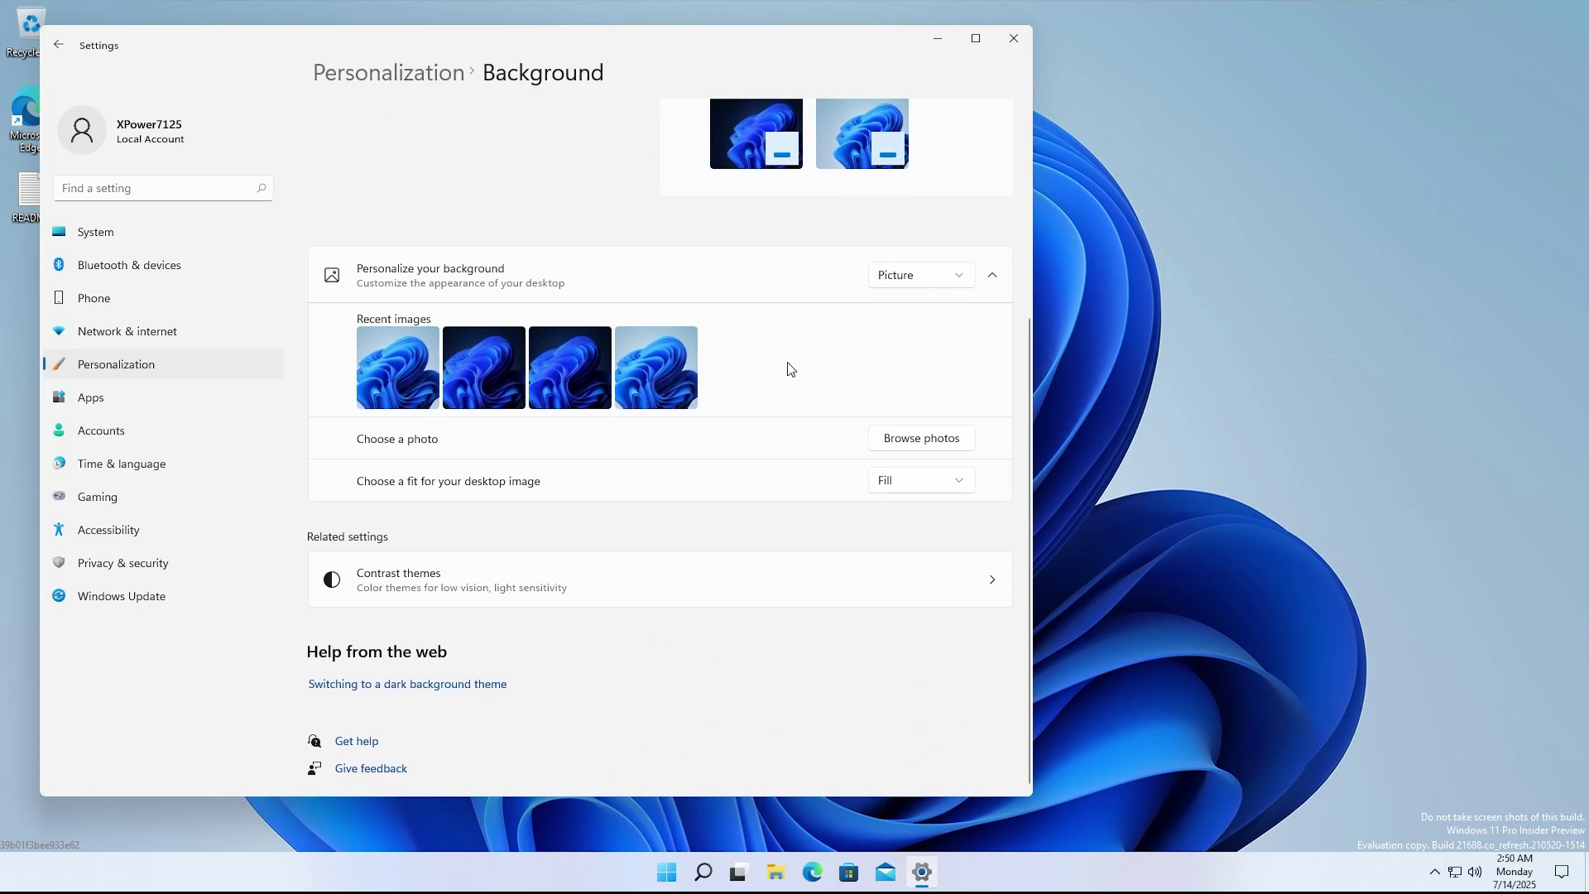
- Open the Windows Insider Program page within the Windows Update settings, allowing SystemSettingsAdminFlows.exe to make changes
left_click(140, 598)
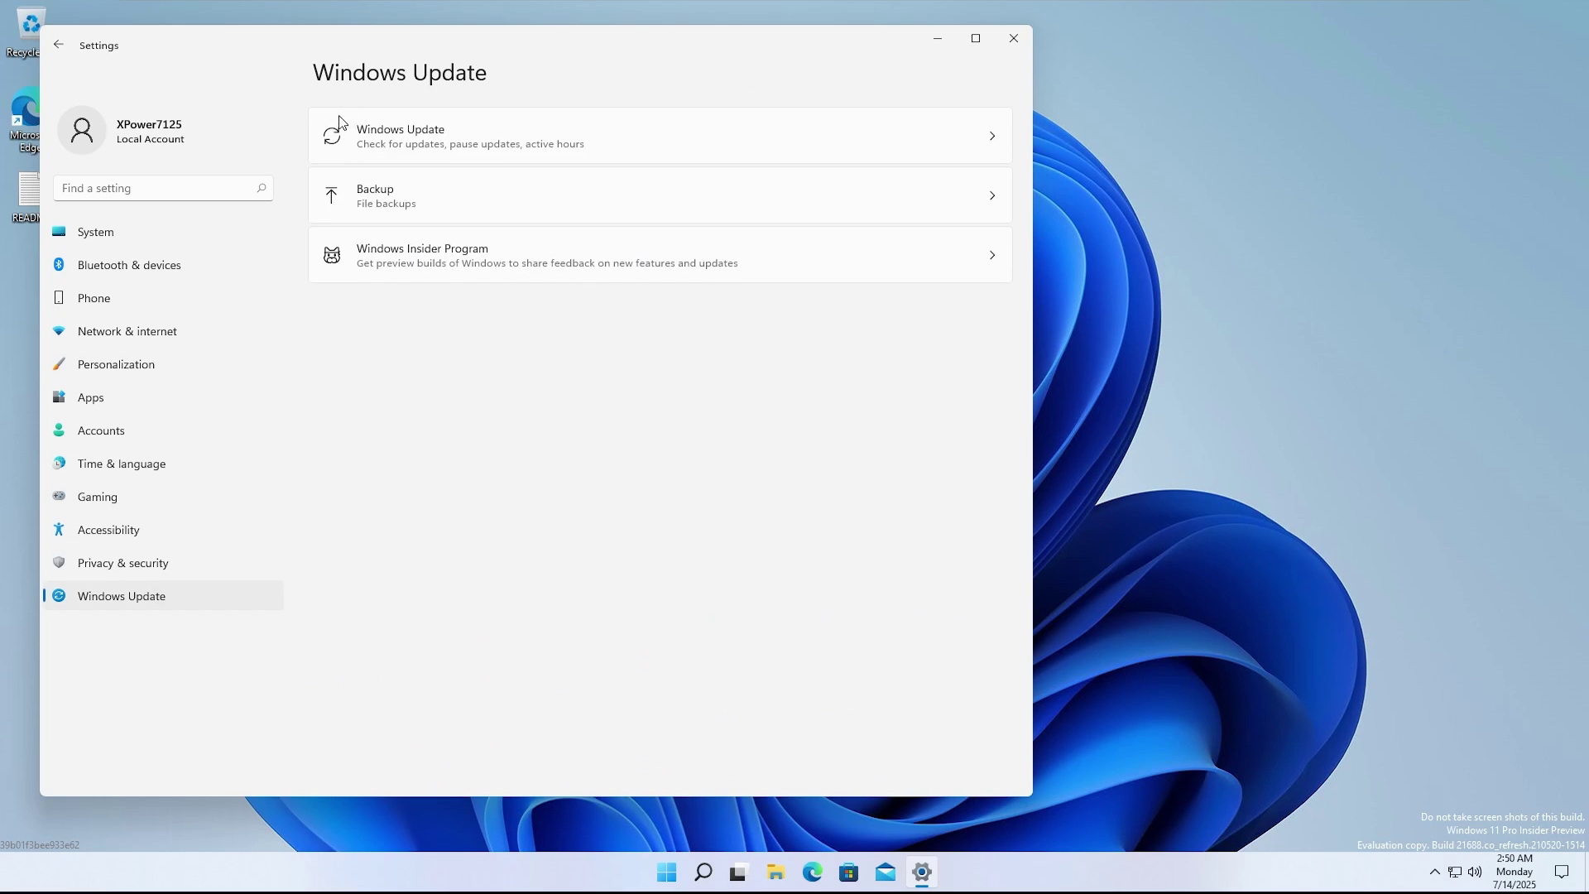
left_click(397, 126)
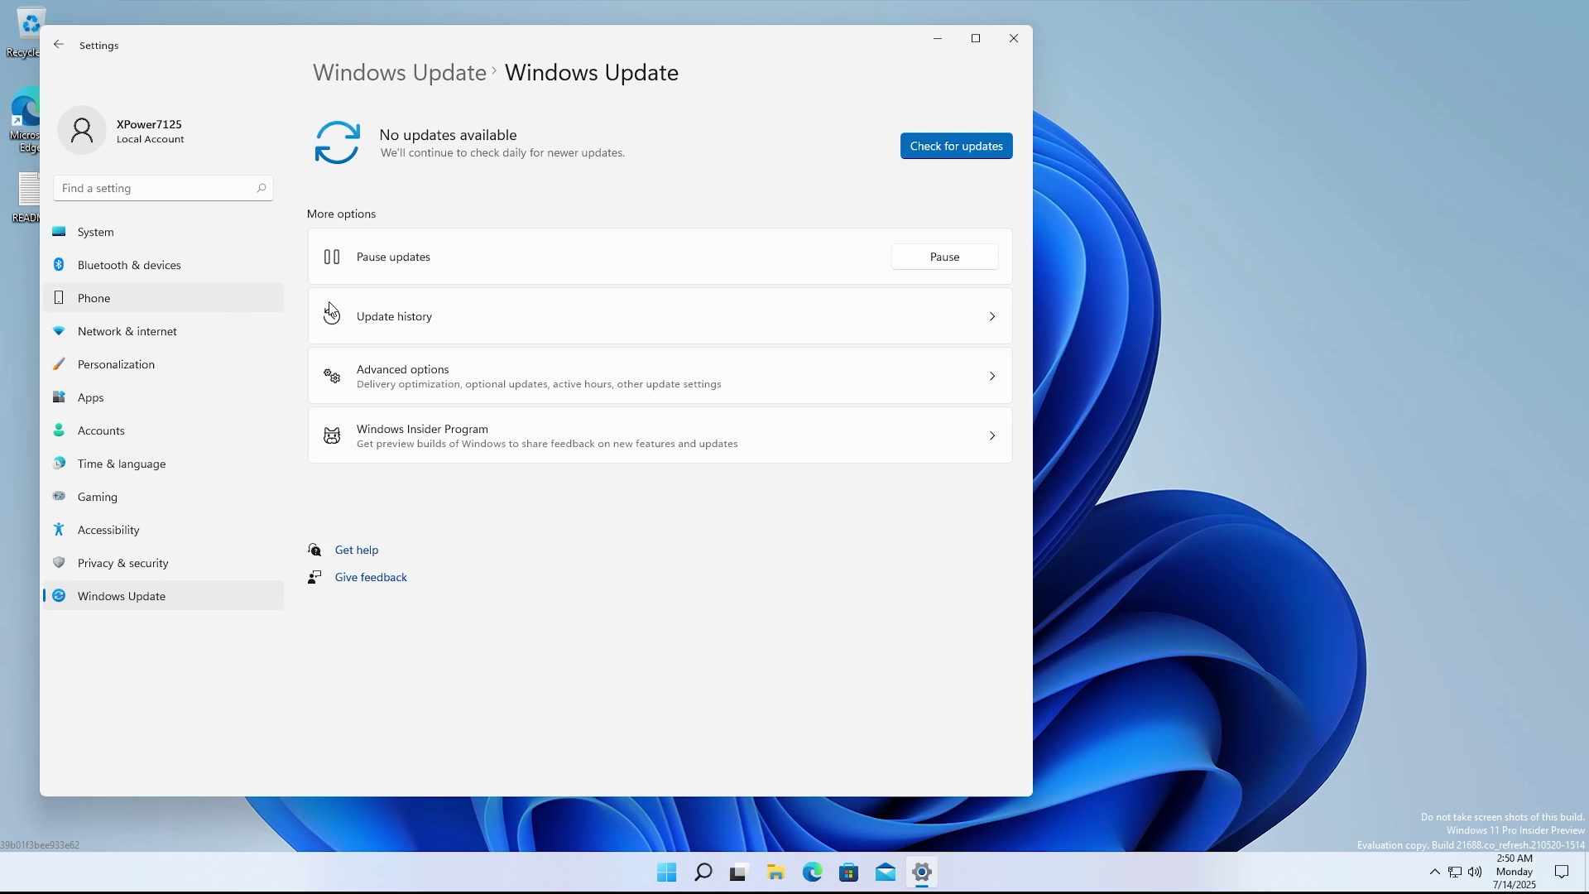
left_click(427, 411)
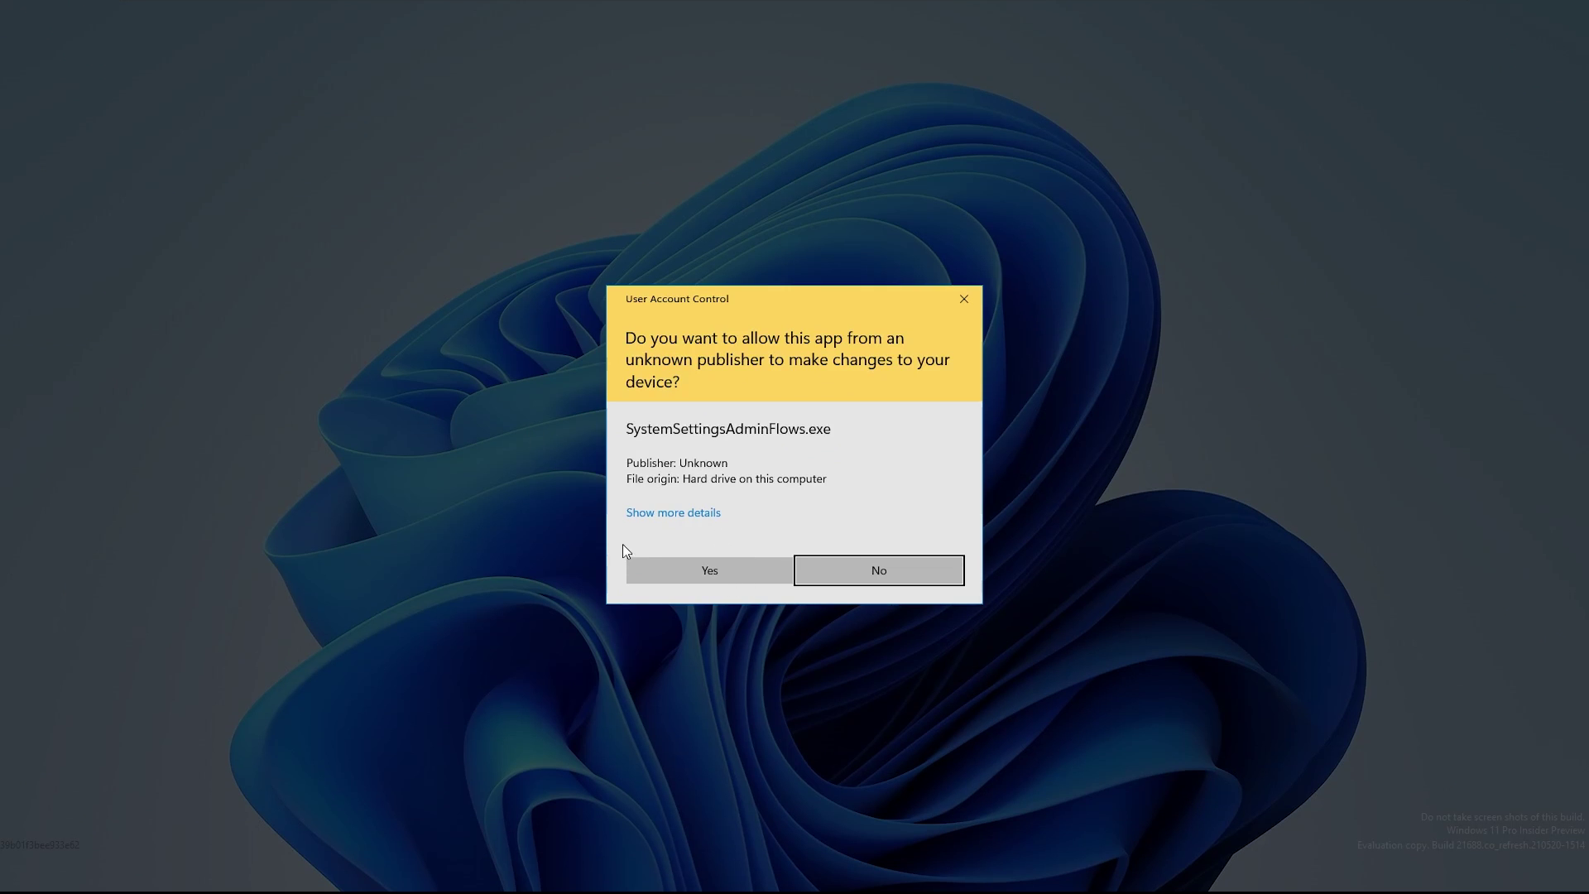
left_click(685, 563)
left_click(685, 563)
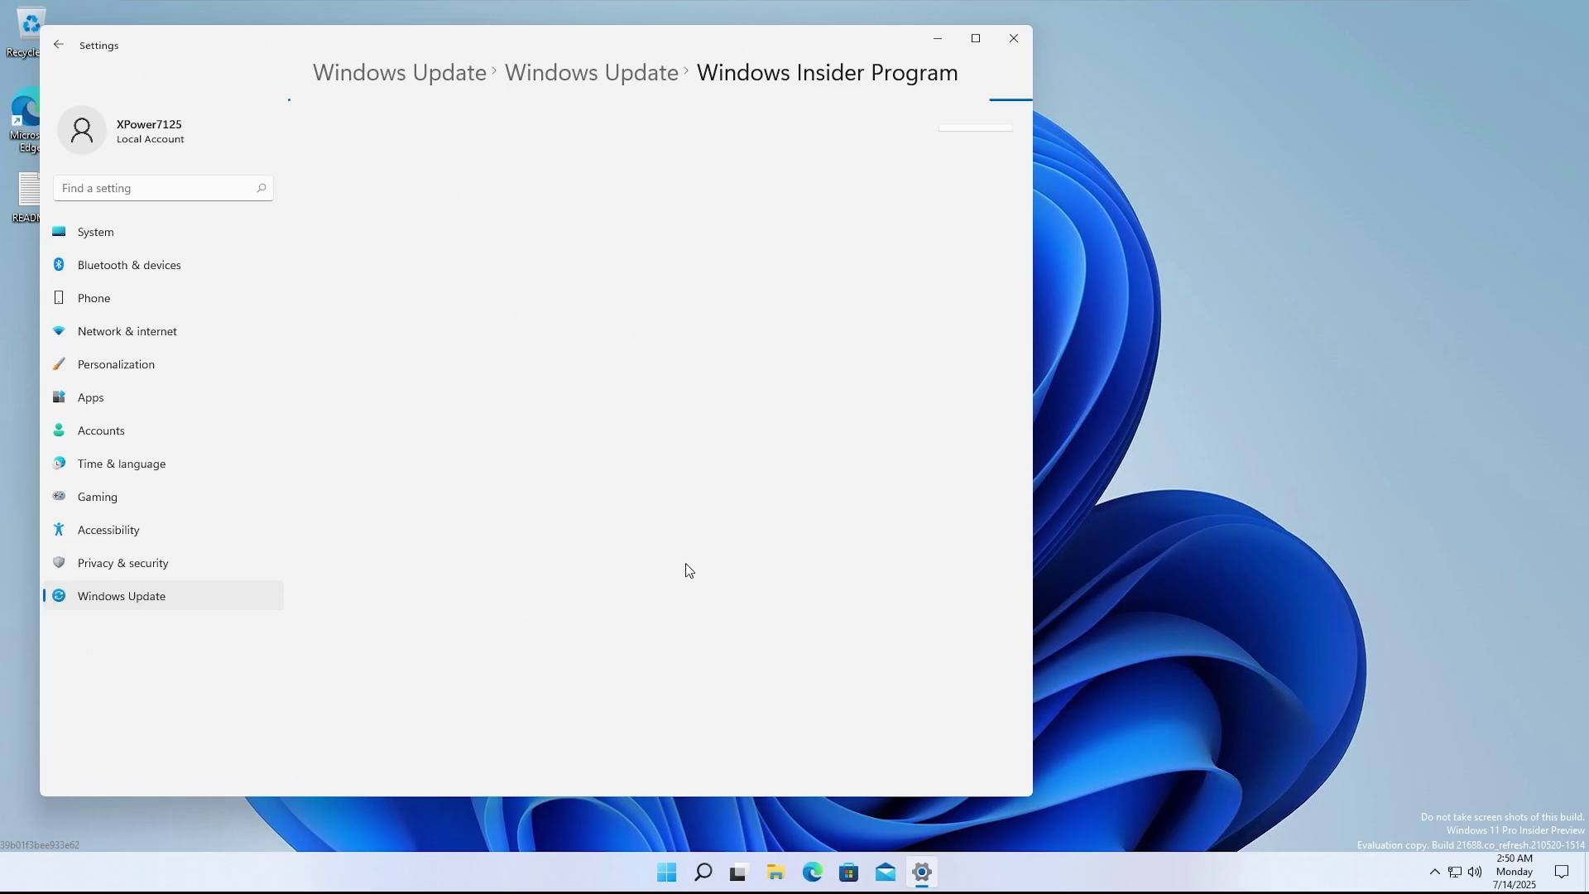
- Browse the Network & internet and System settings pages, looking through the full list of System categories
left_click(194, 333)
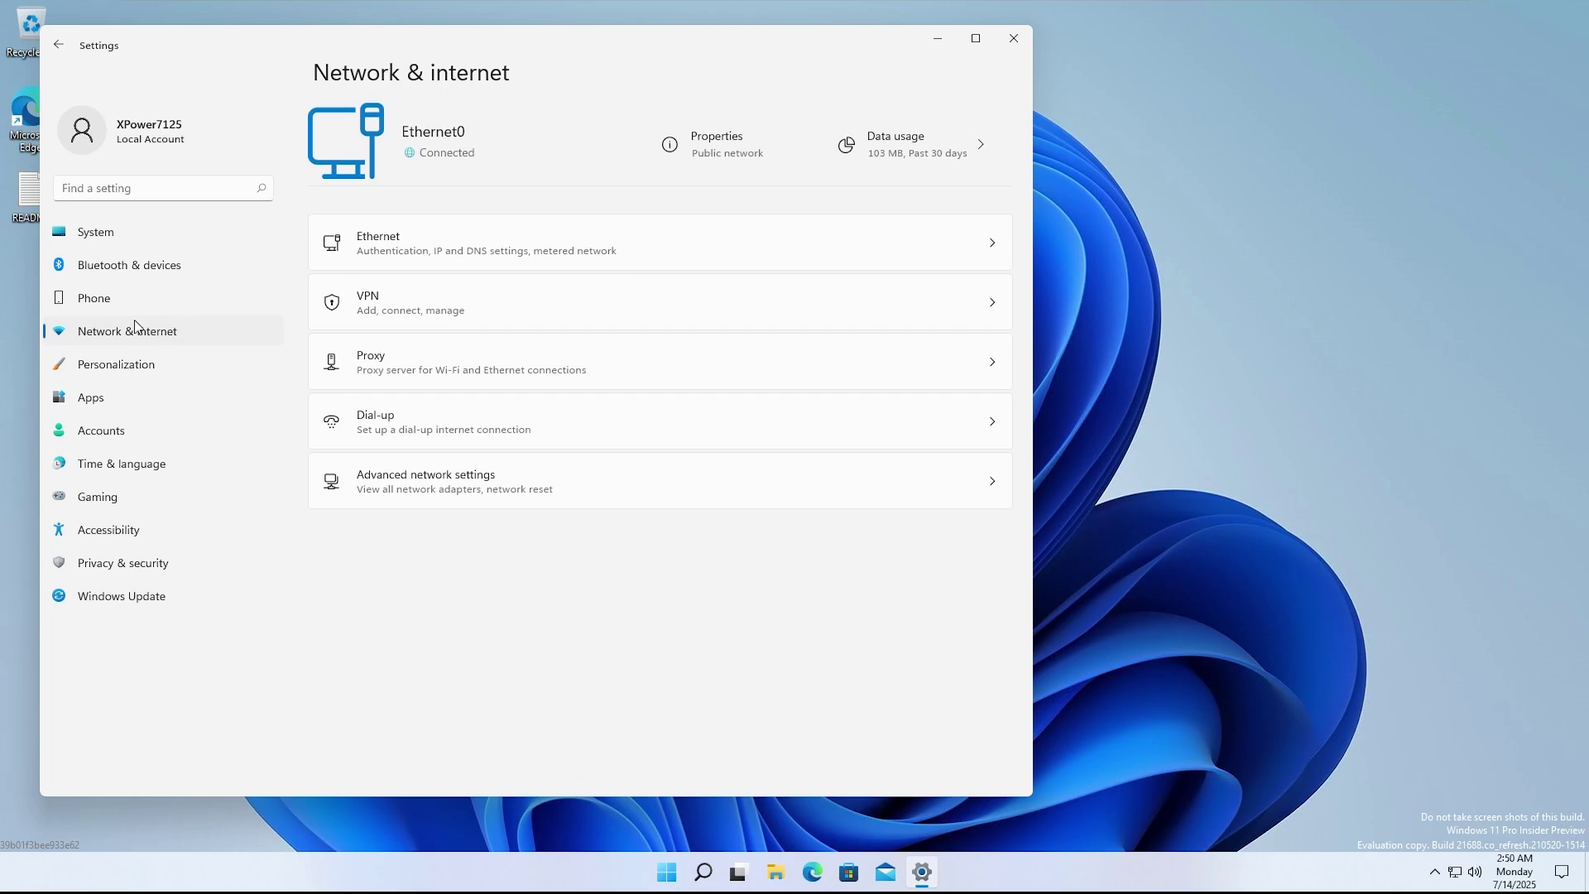
left_click(117, 301)
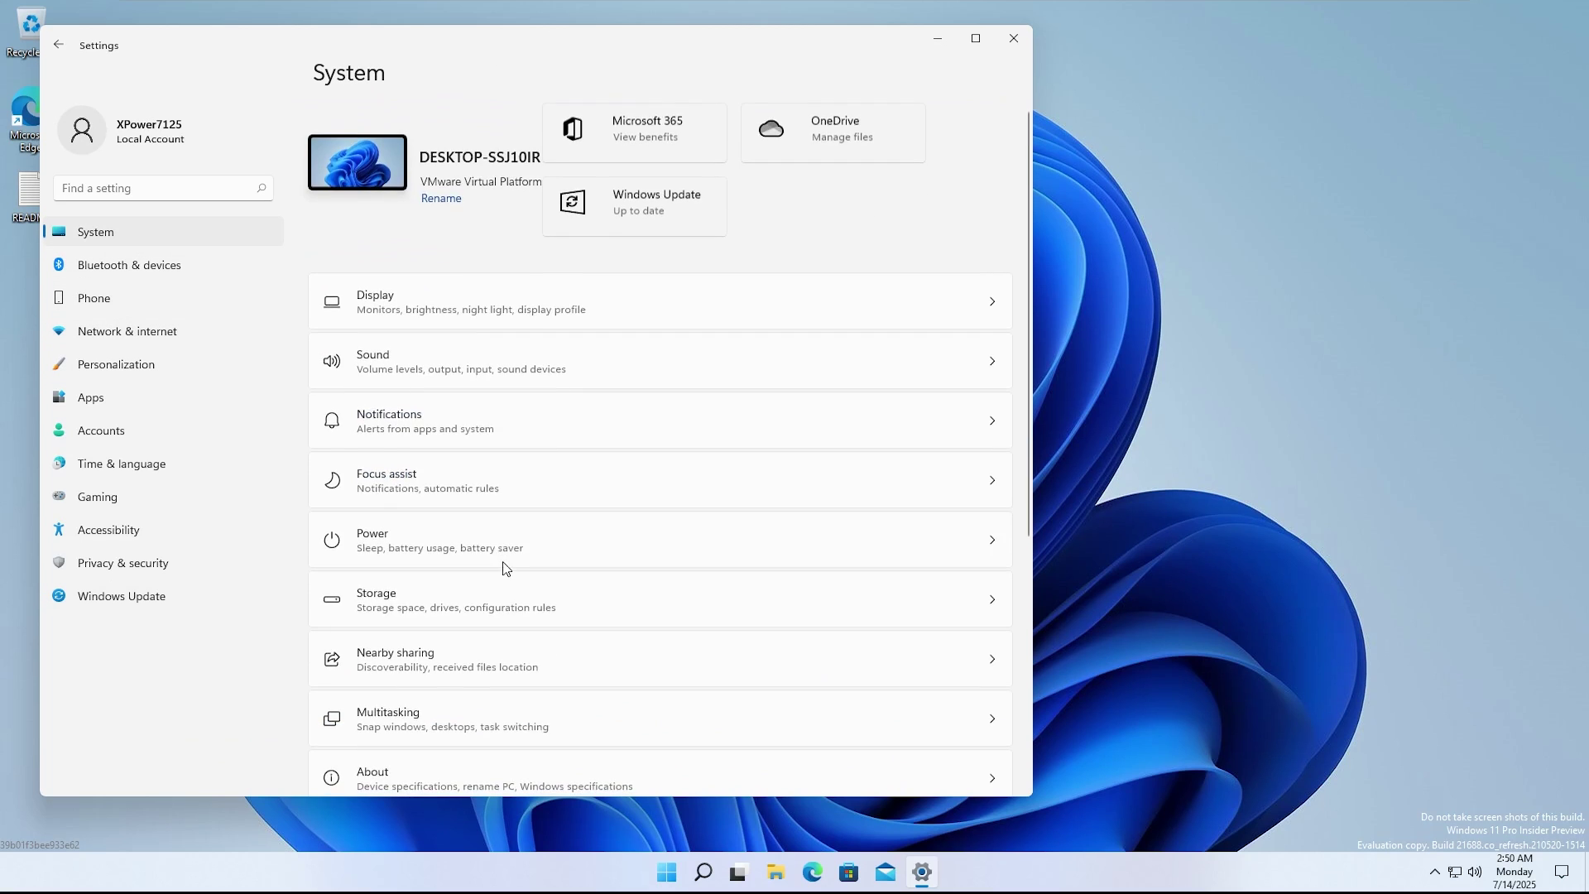
scroll(502, 563, "down", 3)
scroll(394, 463, "up", 4)
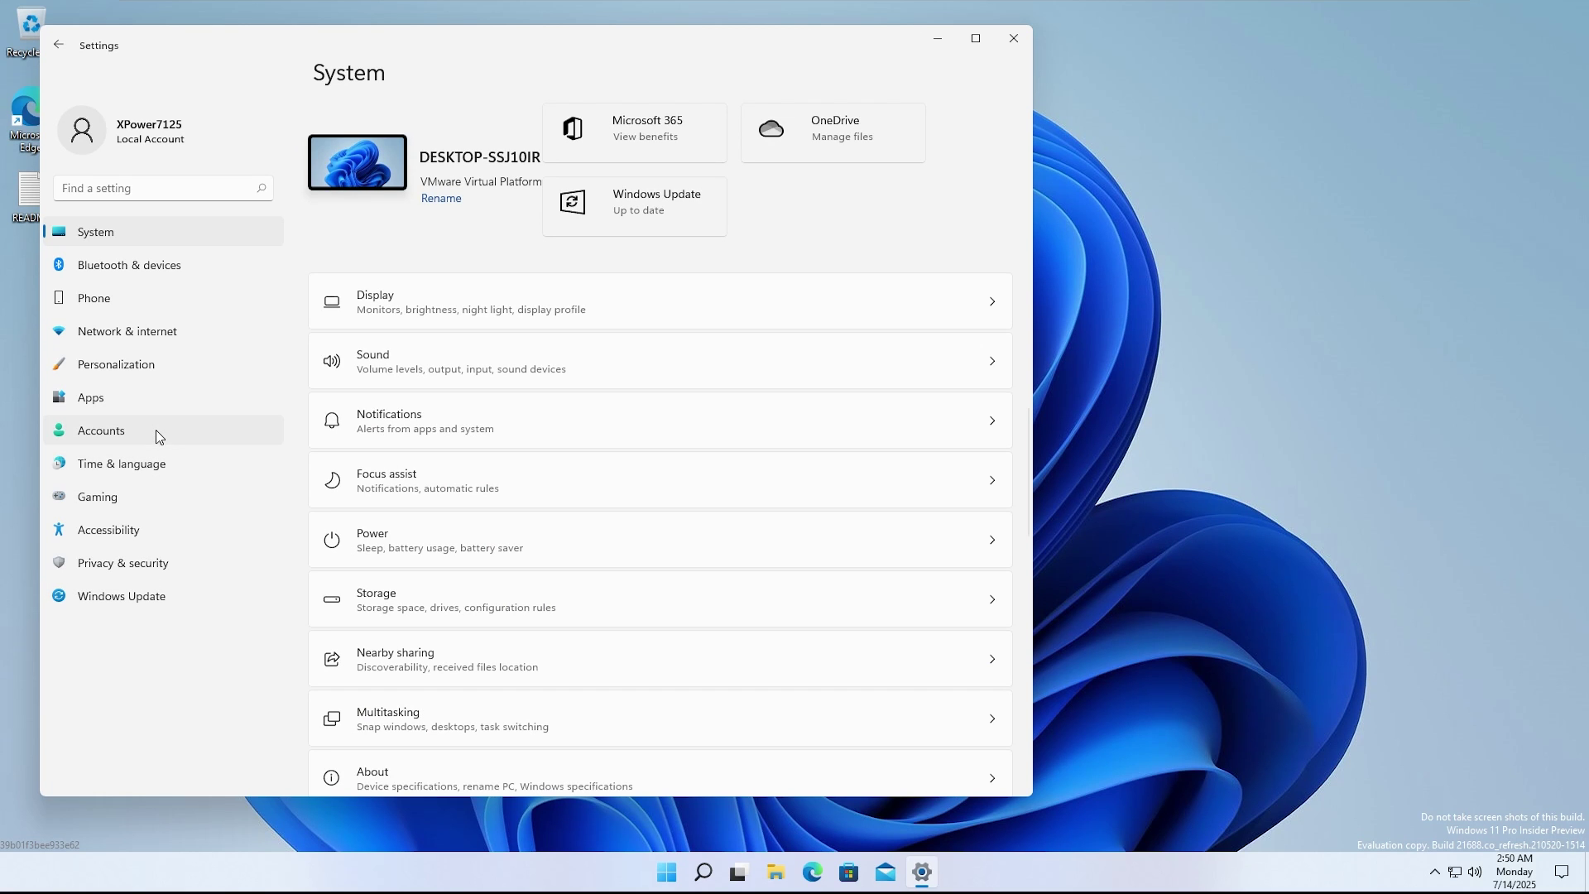
- Close Settings and show the Start menu in the light theme
key("alt+F4")
key("super")
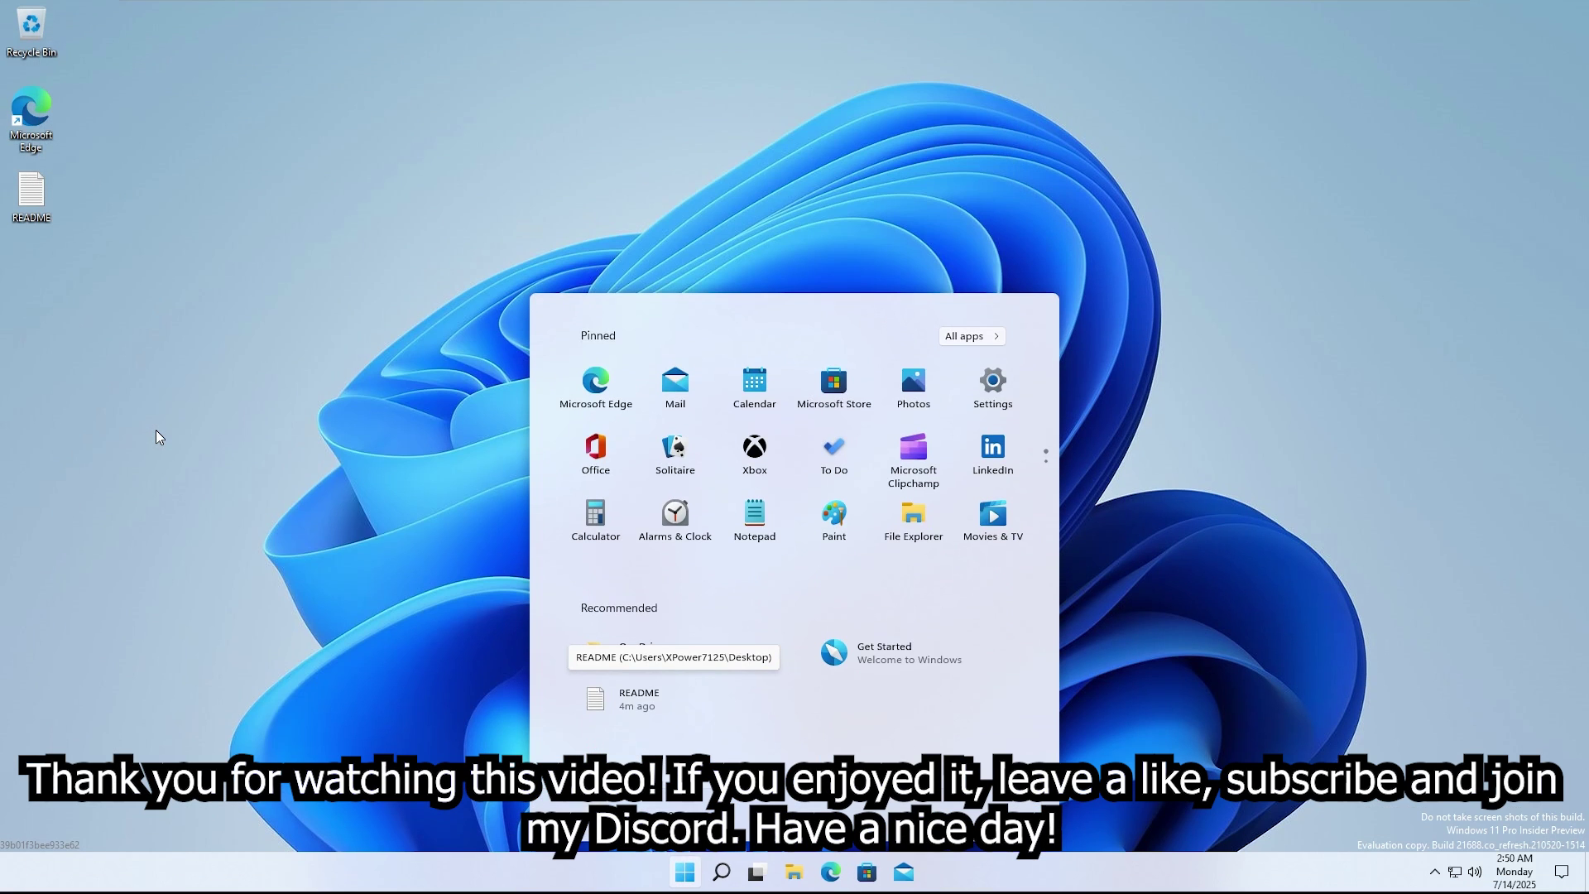
key("super")
key("super")
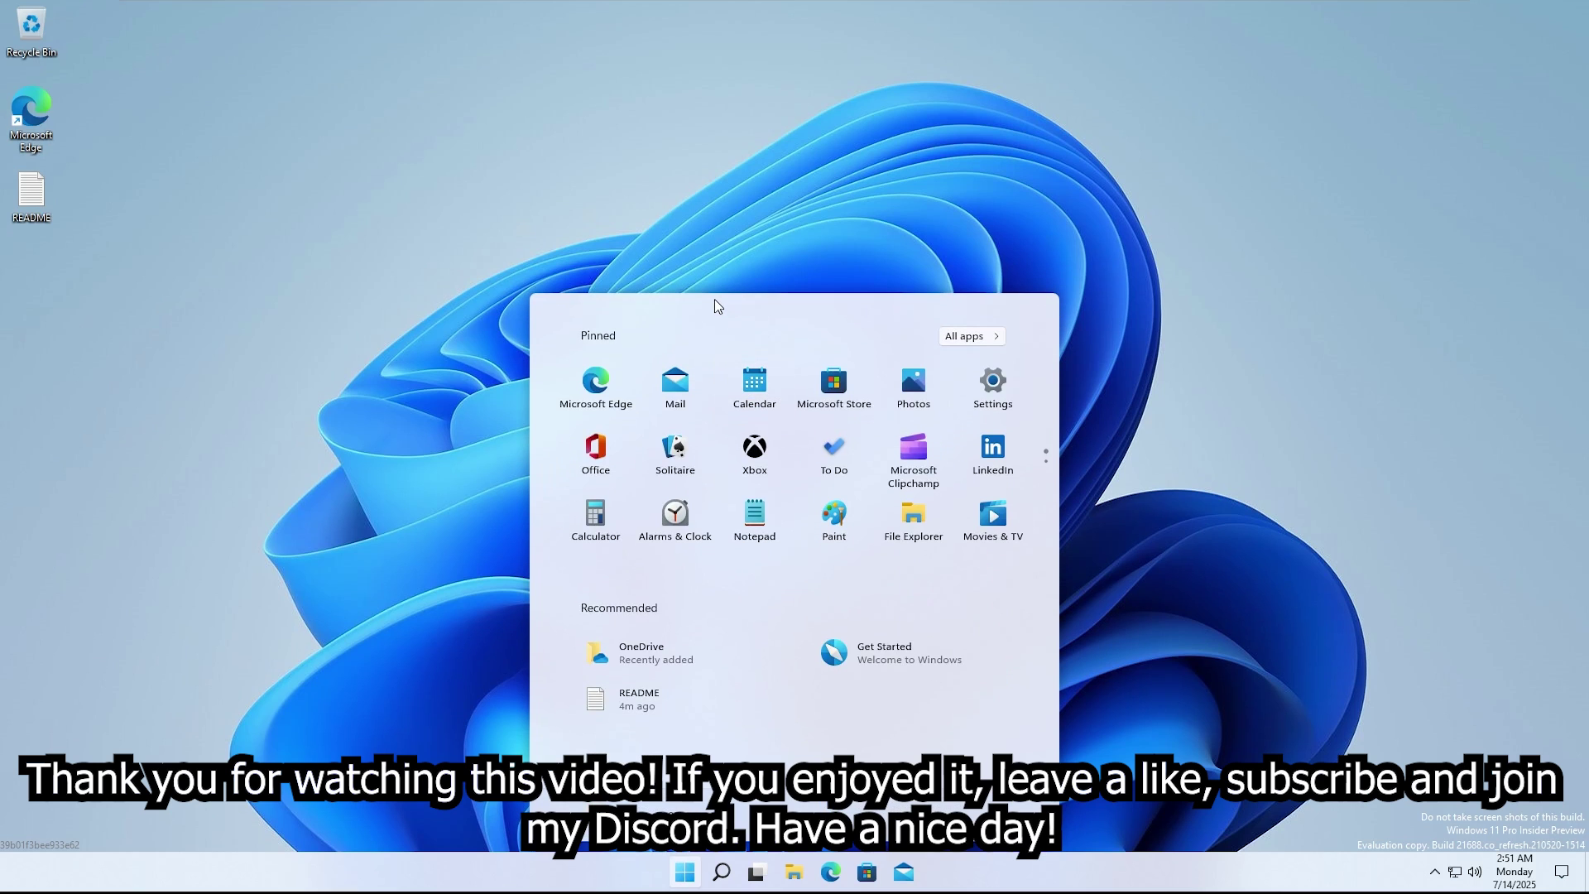
- Run winver to show the About Windows dialog, and bring up the Start menu beside it
key("super+r")
type("winver")
key("Return")
key("super")
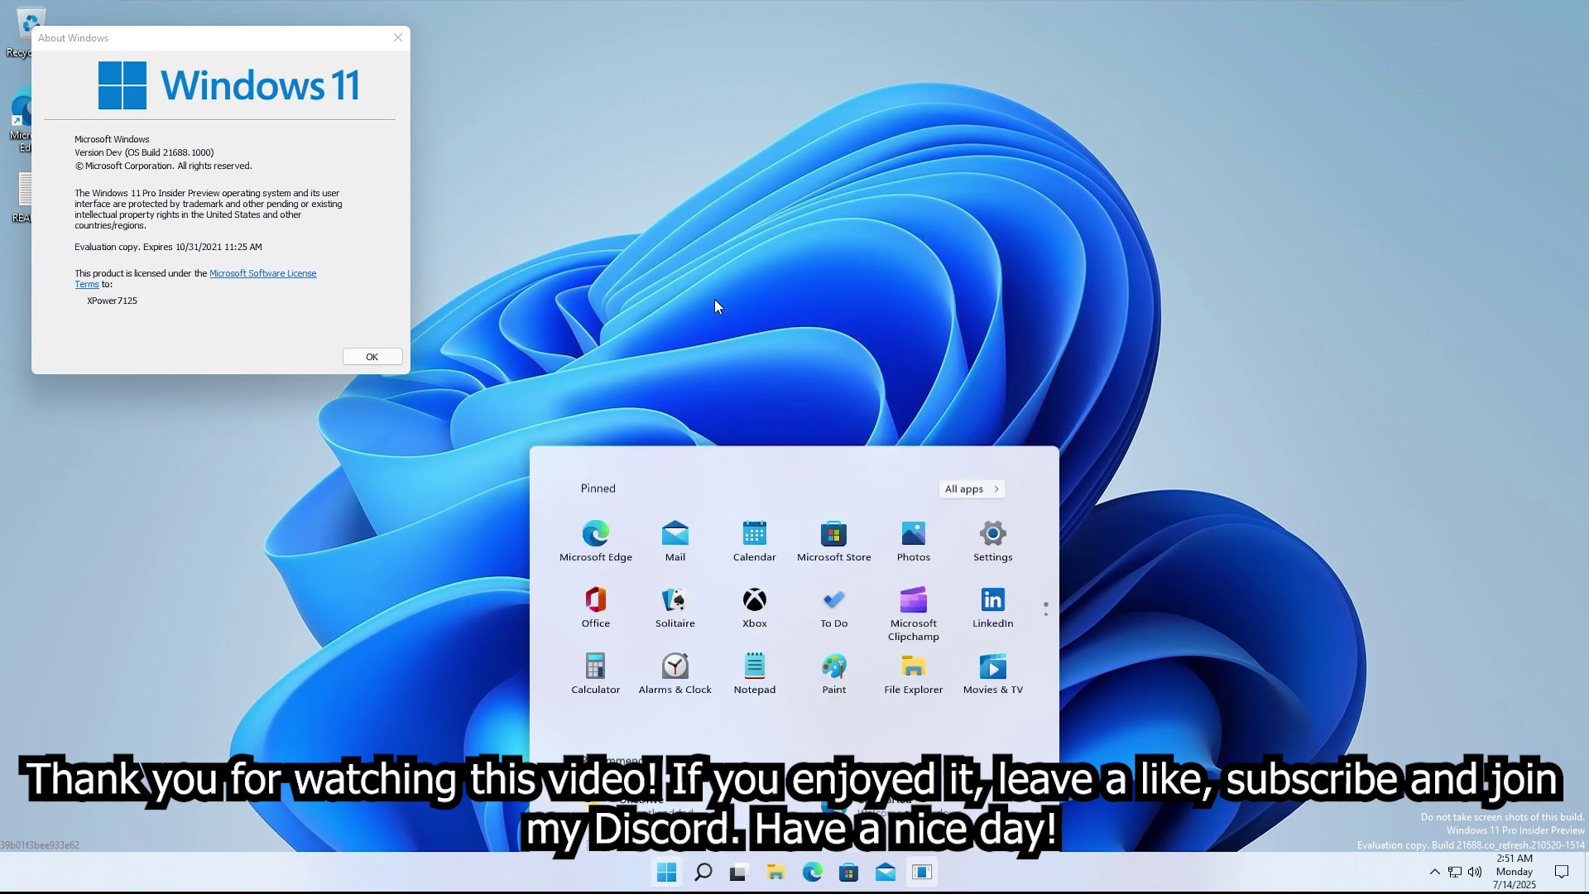